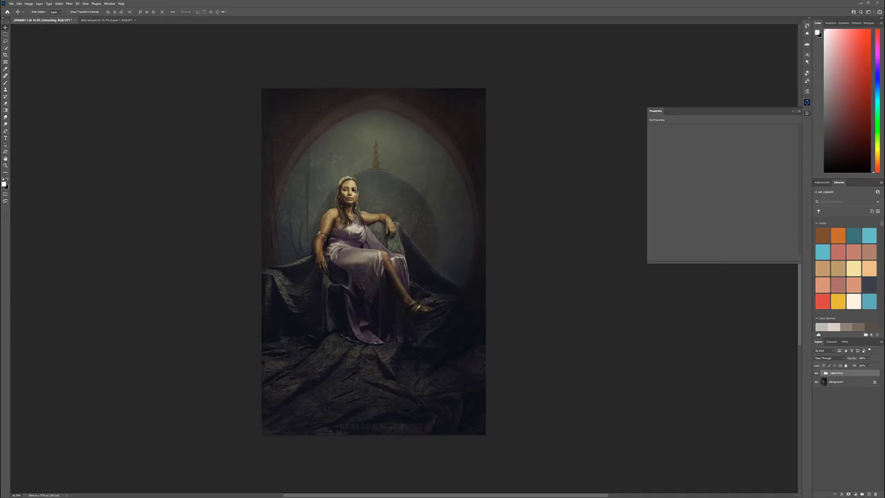
- Compare the portrait with and without the retouching group
left_click(815, 373)
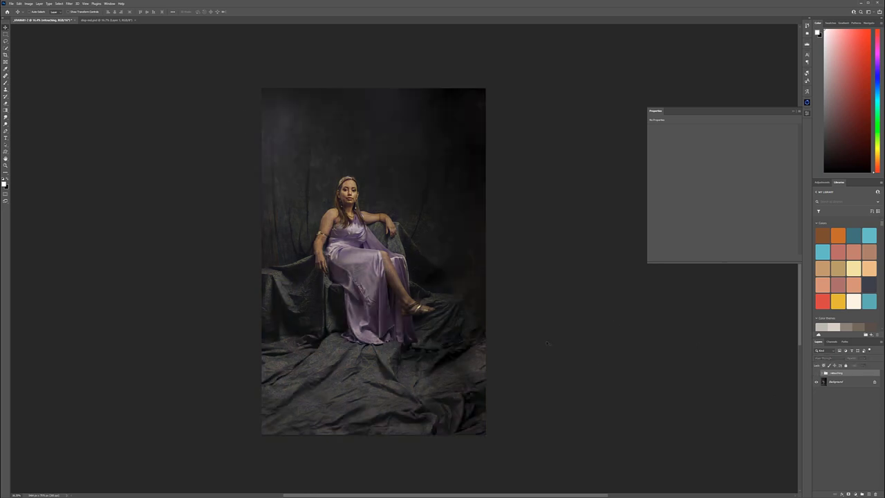
left_click(816, 373)
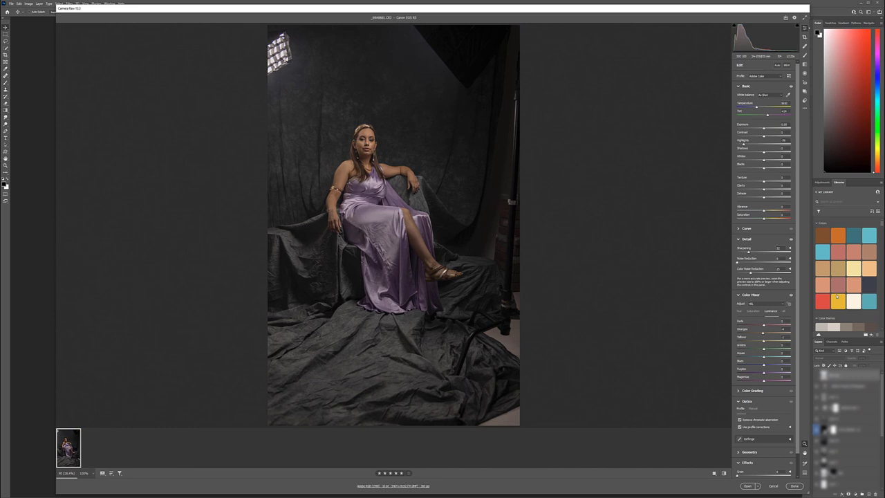
- Set the raw photo's sharpening to 67 and raise the luminance of the oranges and yellows
left_click_drag(759, 252, 767, 252)
left_click_drag(764, 342, 766, 341)
key("Return")
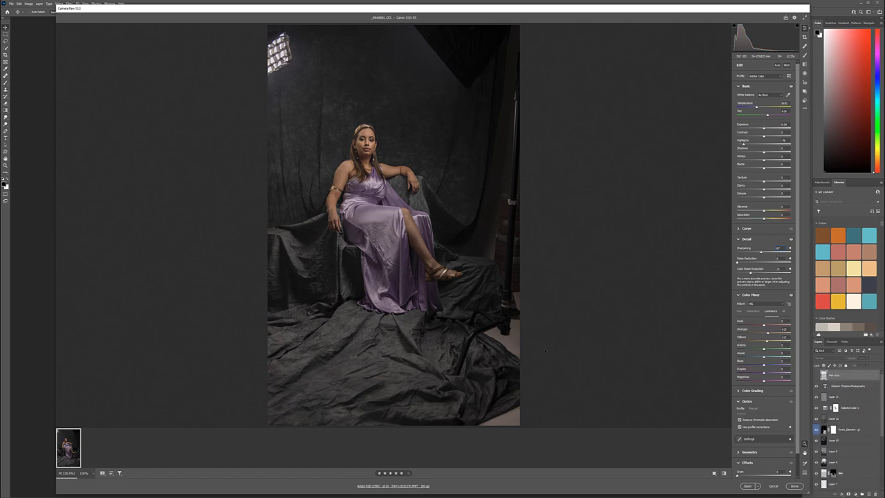
- Accept the Adobe RGB (1998), 16 Bits/Channel, 300 pixels/inch workflow settings and open the raw photo in Photoshop
left_click(413, 486)
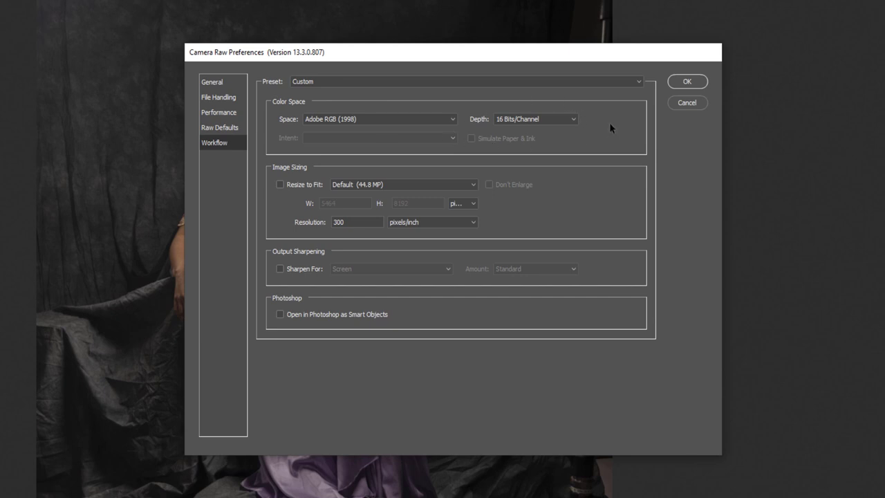
left_click(690, 79)
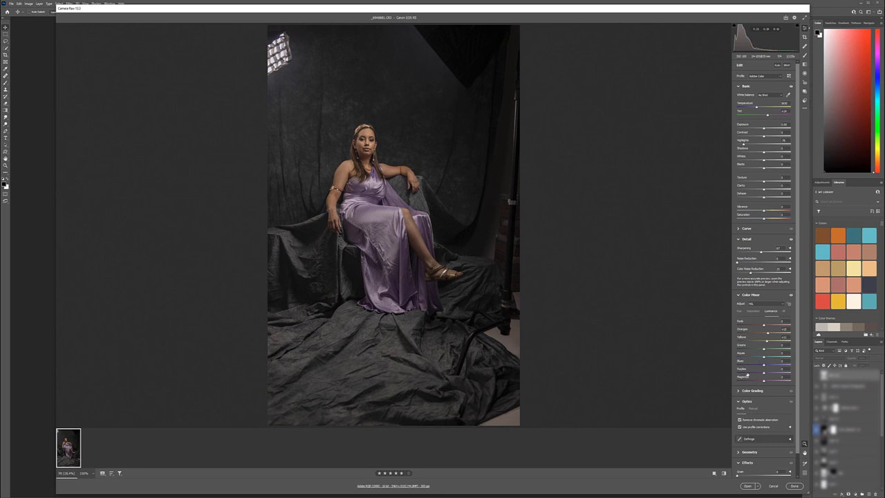
left_click(747, 486)
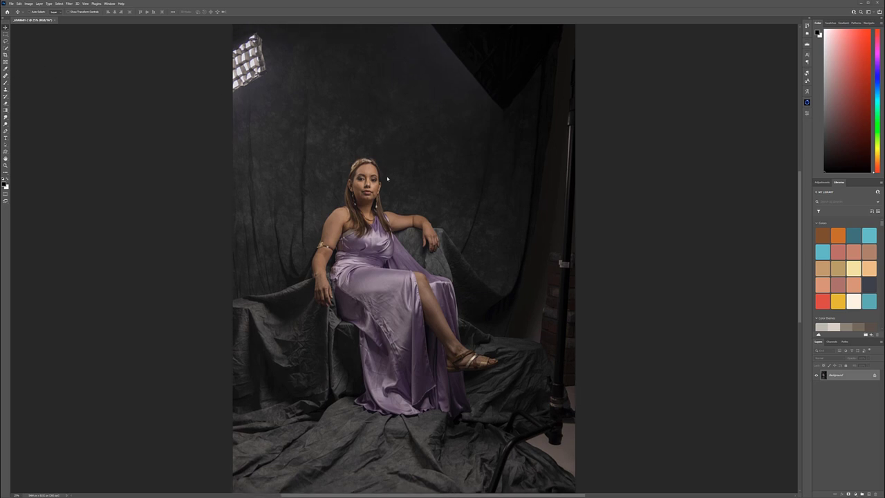
- Remove the studio light from the photo's upper left corner with the Patch tool, using clean backdrop as source
scroll(383, 199, "down", 2)
scroll(382, 198, "up", 2)
scroll(407, 250, "down", 5)
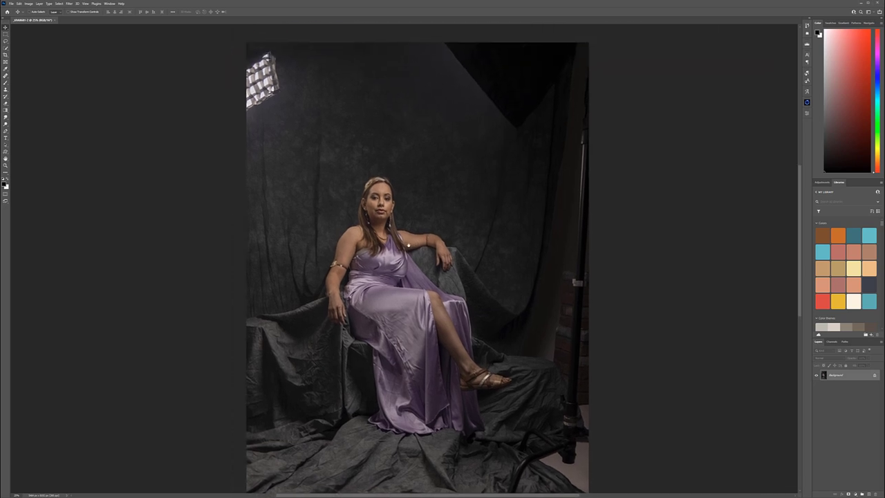
scroll(415, 241, "up", 2)
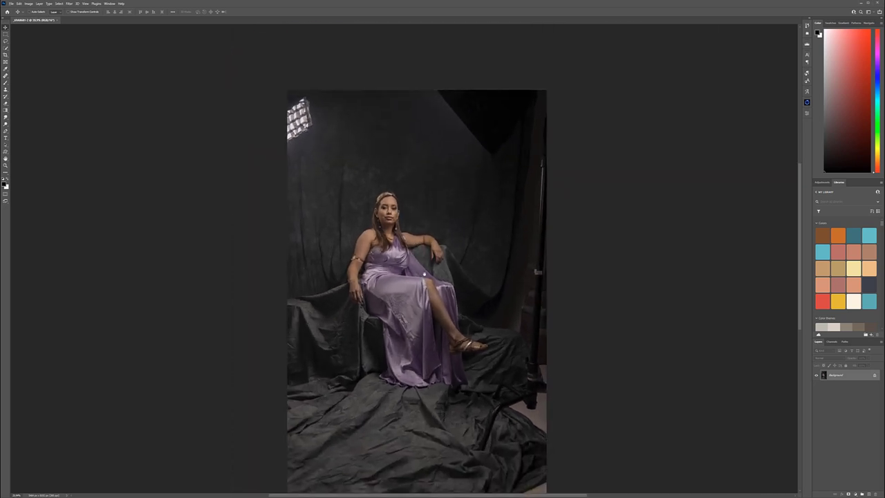
left_click_drag(414, 241, 404, 191)
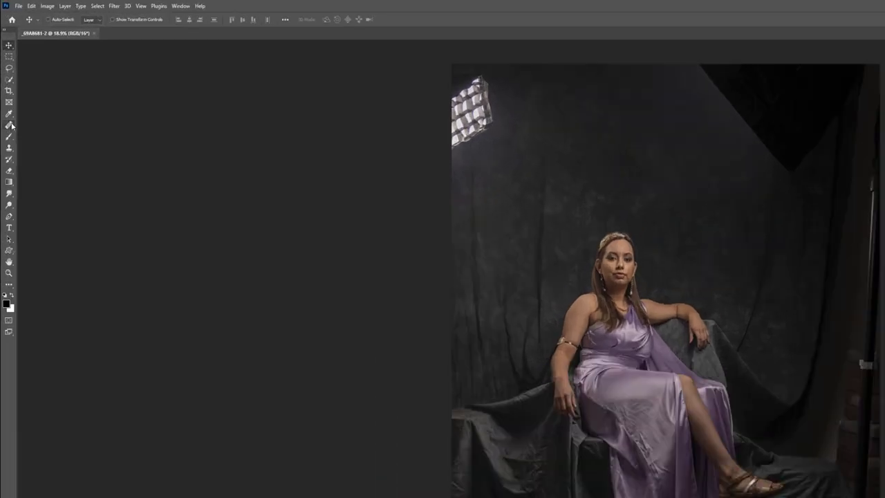
left_click(7, 75)
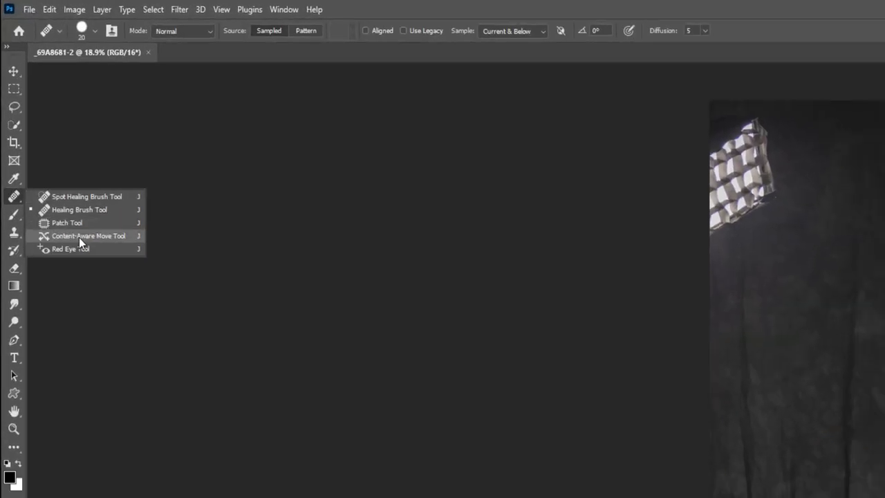
left_click(70, 232)
left_click_drag(740, 116, 831, 131)
mouse_move(305, 47)
left_mouse_down()
mouse_move(280, 104)
mouse_move(275, 44)
mouse_move(333, 66)
mouse_move(328, 61)
left_mouse_up()
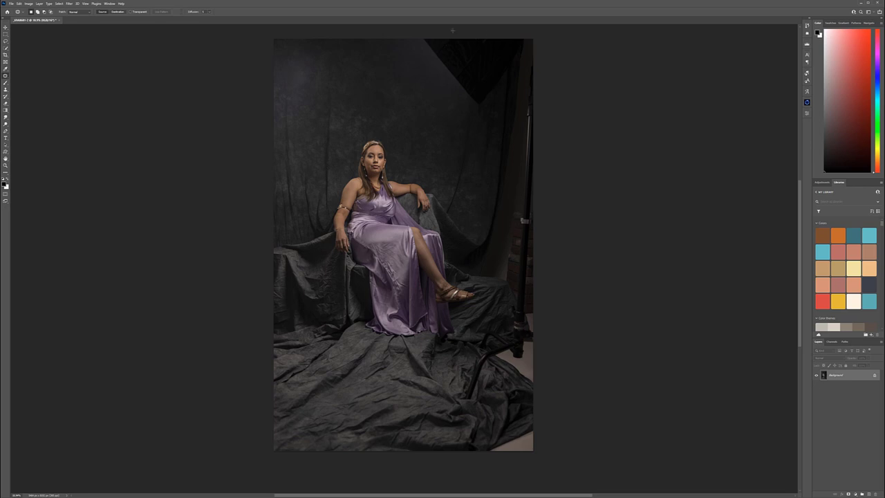
- Patch most of the black triangular panel at the photo's upper right with clean backdrop texture
mouse_move(416, 34)
left_mouse_down()
mouse_move(456, 91)
mouse_move(470, 36)
left_mouse_up()
left_click_drag(440, 53, 322, 102)
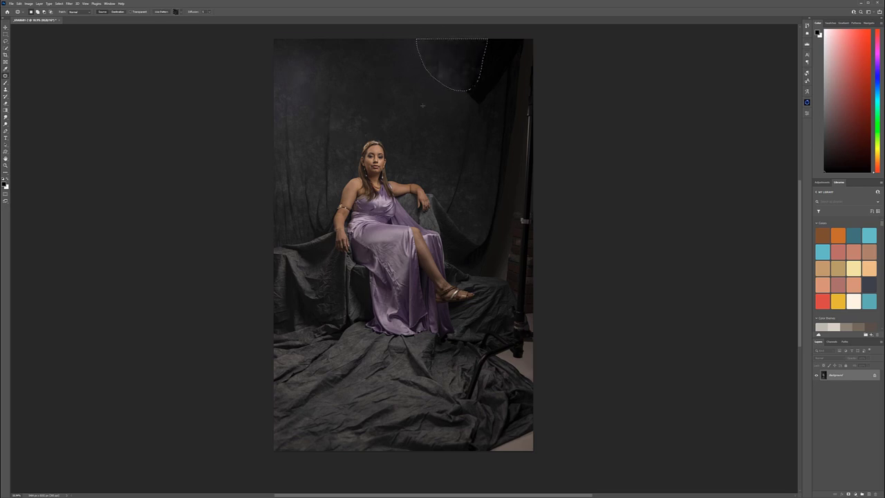
key("ctrl+d")
mouse_move(561, 40)
left_mouse_down()
mouse_move(486, 41)
mouse_move(463, 65)
mouse_move(457, 97)
mouse_move(507, 100)
mouse_move(539, 40)
left_mouse_up()
left_click_drag(386, 95, 373, 95)
key("ctrl+d")
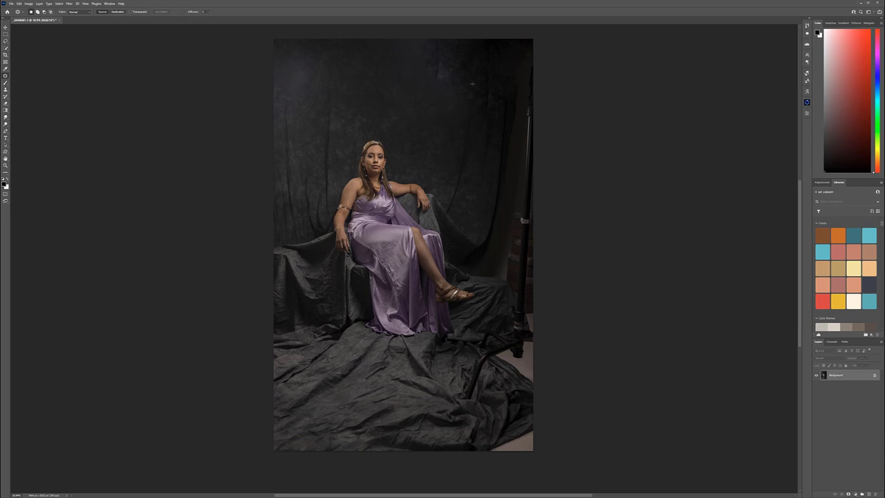
- Patch out the remaining tip of the black panel and the top of the light stand
left_click_drag(450, 78, 499, 118)
left_click_drag(474, 107, 439, 132)
key("ctrl+d")
mouse_move(525, 52)
left_mouse_down()
mouse_move(509, 98)
mouse_move(506, 155)
mouse_move(402, 103)
mouse_move(418, 118)
left_mouse_up()
key("ctrl+d")
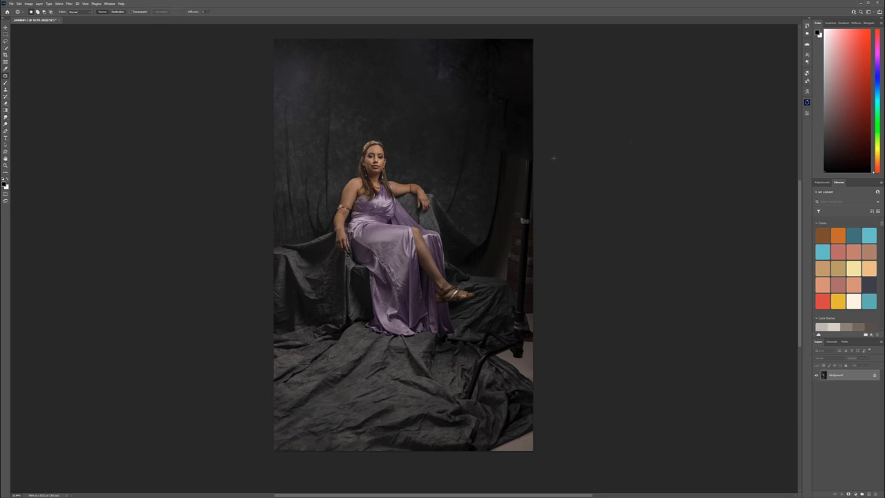
- Patch out the middle of the light stand and the backdrop's edge along the photo's right side
mouse_move(532, 156)
left_mouse_down()
mouse_move(503, 162)
mouse_move(500, 209)
mouse_move(533, 225)
left_mouse_up()
left_click_drag(522, 191, 430, 116)
left_click(578, 198)
mouse_move(514, 145)
left_mouse_down()
mouse_move(502, 147)
mouse_move(522, 160)
mouse_move(445, 129)
left_mouse_up()
key("ctrl+d")
mouse_move(532, 204)
left_mouse_down()
mouse_move(489, 210)
mouse_move(484, 233)
mouse_move(525, 267)
left_mouse_up()
mouse_move(508, 231)
left_mouse_down()
mouse_move(432, 96)
mouse_move(391, 89)
left_mouse_up()
key("ctrl+d")
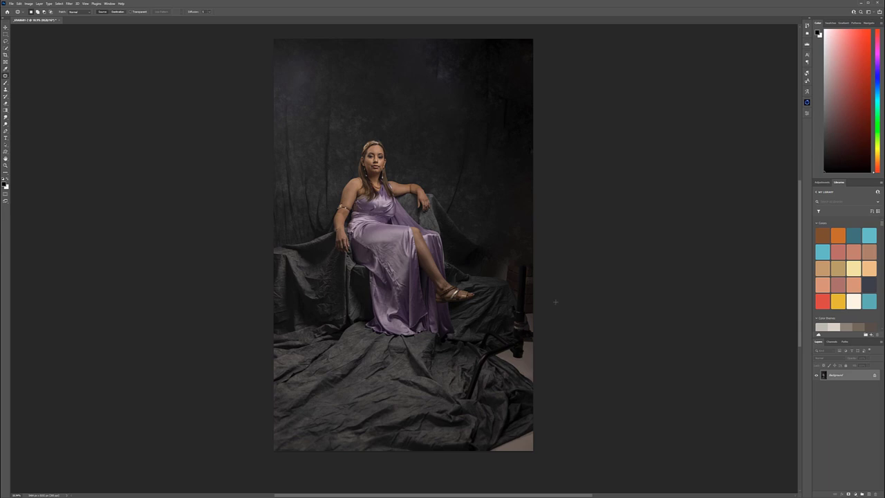
- Patch over the brick wall and lower light stand pole to the right of the draped seat
left_click_drag(542, 300, 555, 324)
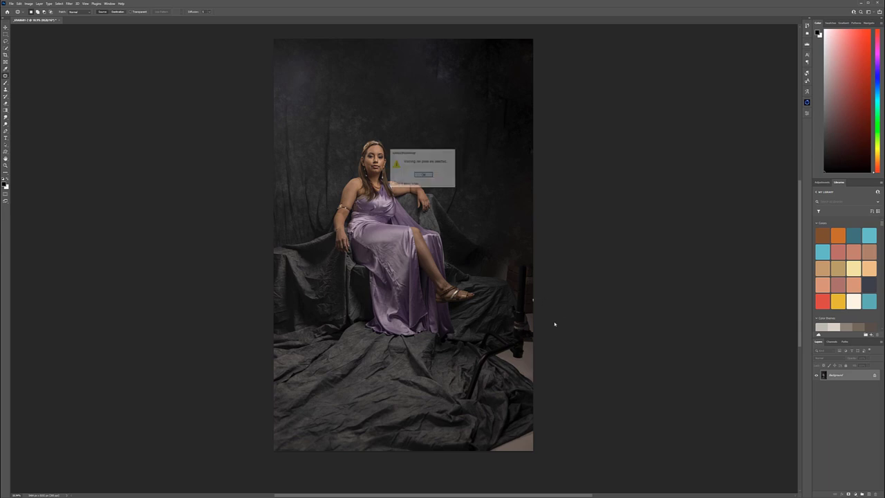
left_click(424, 174)
mouse_move(532, 246)
left_mouse_down()
mouse_move(513, 253)
mouse_move(509, 280)
mouse_move(534, 317)
mouse_move(533, 290)
mouse_move(430, 132)
left_mouse_up()
left_click(565, 362)
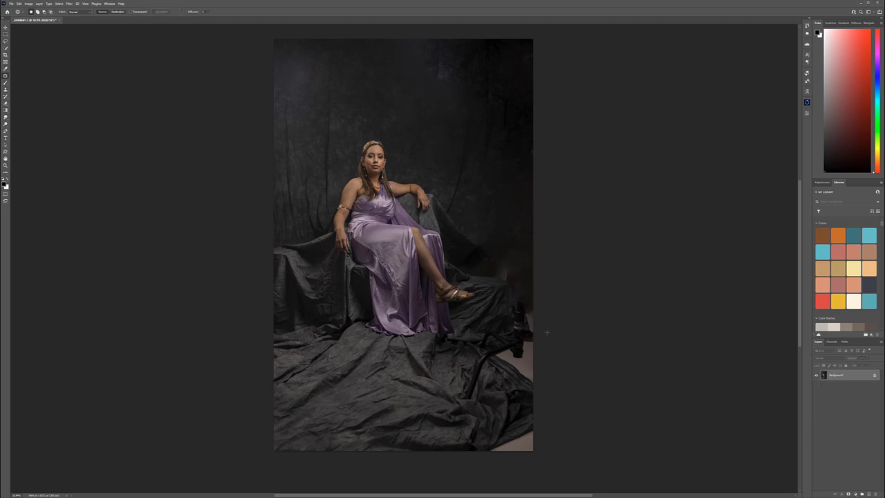
- Replace the stand's legs and the bare floor in the lower right with patches of floor fabric
mouse_move(537, 324)
left_mouse_down()
mouse_move(478, 333)
mouse_move(456, 380)
mouse_move(520, 373)
mouse_move(533, 354)
mouse_move(447, 415)
mouse_move(443, 408)
left_mouse_up()
left_click(550, 377)
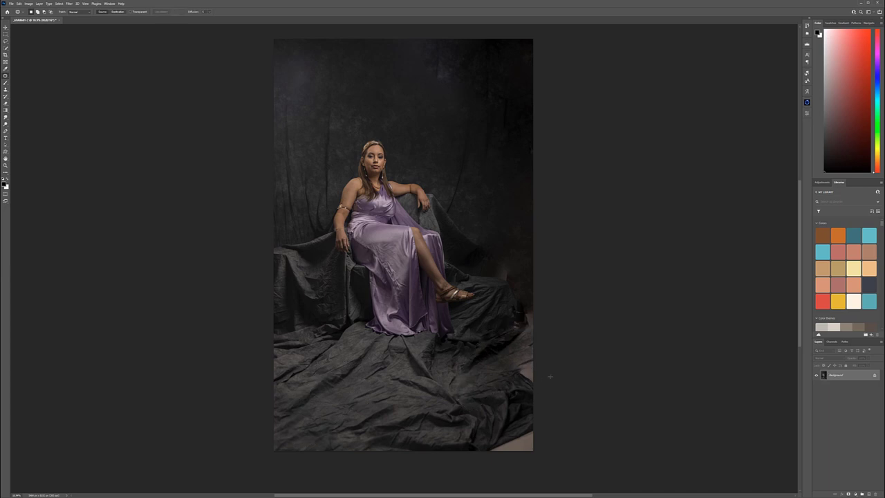
mouse_move(535, 365)
left_mouse_down()
mouse_move(515, 381)
mouse_move(533, 397)
mouse_move(486, 388)
left_mouse_up()
left_click(549, 347)
mouse_move(543, 420)
left_mouse_down()
mouse_move(485, 442)
mouse_move(510, 468)
mouse_move(551, 456)
mouse_move(453, 437)
left_mouse_up()
left_click(553, 401)
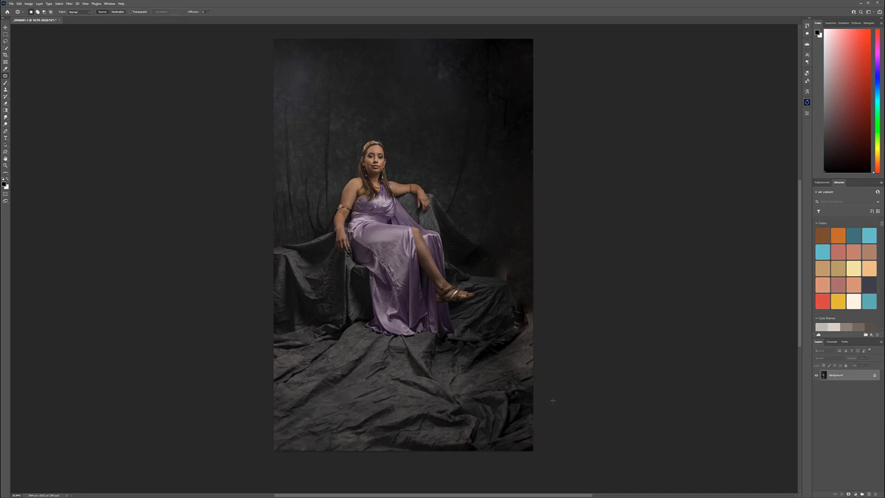
- Patch out the leftover stand base and the pale area behind the right end of the draped seat
mouse_move(527, 297)
left_mouse_down()
mouse_move(503, 296)
mouse_move(531, 336)
mouse_move(526, 297)
mouse_move(504, 304)
mouse_move(524, 312)
mouse_move(515, 339)
mouse_move(533, 347)
mouse_move(495, 325)
left_mouse_up()
left_click(580, 303)
left_click(561, 326)
mouse_move(506, 259)
left_mouse_down()
mouse_move(484, 265)
mouse_move(489, 275)
mouse_move(519, 278)
mouse_move(519, 267)
left_mouse_up()
left_click_drag(499, 269, 492, 177)
key("ctrl+d")
- Patch the small pale patch at the seat drape's upper right edge with dark backdrop
scroll(520, 267, "up", 8)
scroll(494, 307, "up", 3)
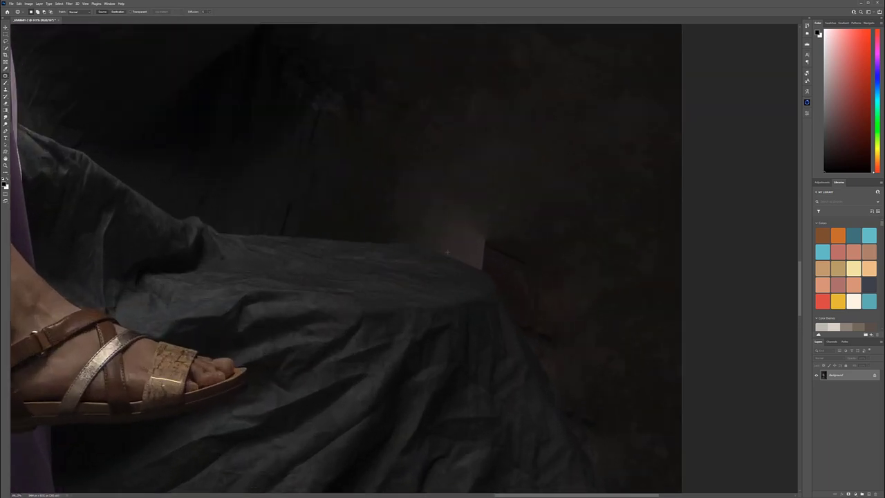
mouse_move(414, 245)
left_mouse_down()
mouse_move(476, 267)
mouse_move(468, 200)
mouse_move(414, 244)
mouse_move(513, 97)
mouse_move(428, 66)
left_mouse_up()
key("ctrl+d")
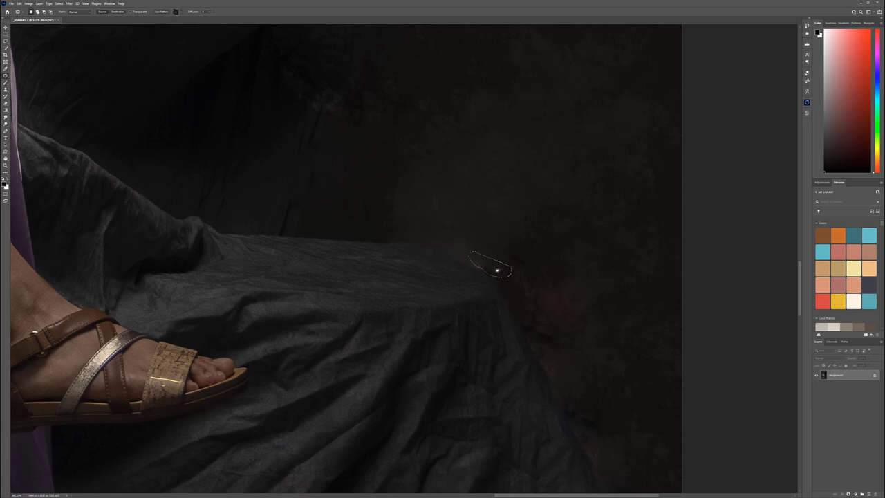
- Smooth the uneven dark backdrop areas above the draped seat with the Patch tool
scroll(450, 181, "down", 4)
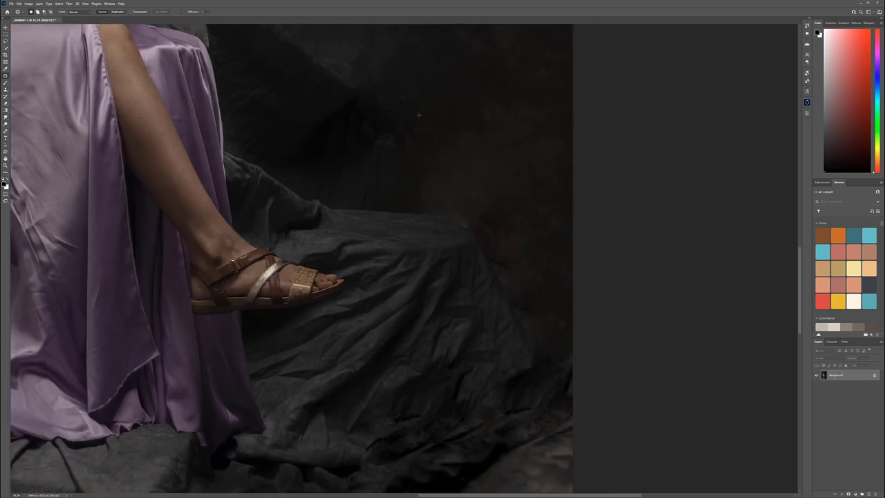
left_click_drag(419, 115, 451, 178)
mouse_move(389, 188)
left_mouse_down()
mouse_move(388, 116)
mouse_move(495, 137)
left_mouse_up()
key("ctrl+d")
left_click_drag(427, 96, 456, 136)
left_click_drag(423, 117, 452, 51)
key("ctrl+d")
- Patch the bluish blotches and dark transitions along the top center of the backdrop
scroll(460, 130, "down", 5)
left_click_drag(442, 94, 532, 384)
left_click_drag(506, 271, 499, 423)
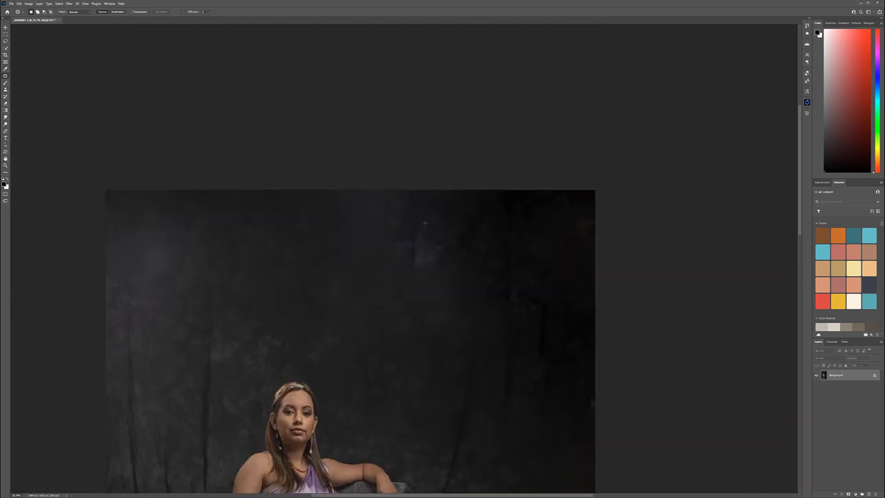
mouse_move(355, 189)
left_mouse_down()
mouse_move(407, 289)
mouse_move(429, 193)
left_mouse_up()
left_click_drag(394, 245, 365, 258)
mouse_move(404, 189)
left_mouse_down()
mouse_move(449, 267)
mouse_move(438, 220)
mouse_move(398, 283)
left_mouse_up()
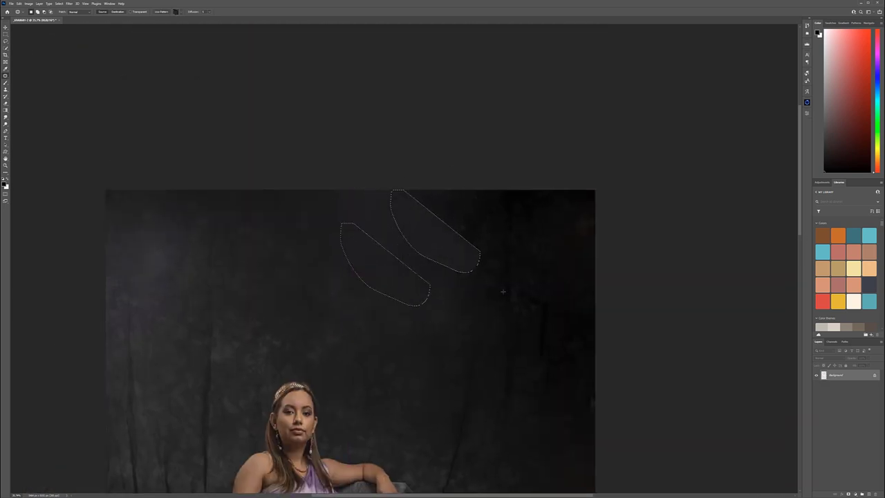
mouse_move(470, 178)
left_mouse_down()
mouse_move(421, 206)
mouse_move(489, 250)
left_mouse_up()
left_click_drag(462, 225, 380, 261)
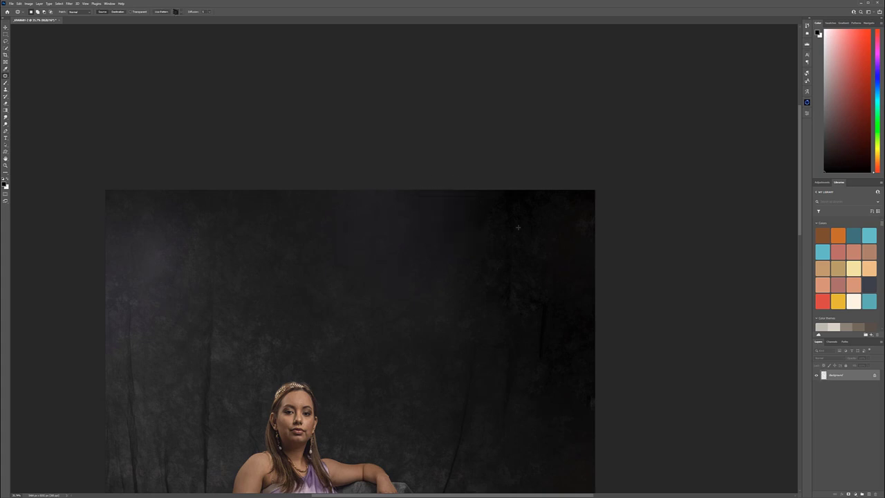
- Patch the remaining blotches and dark streaks in the upper right part of the backdrop
mouse_move(488, 241)
left_mouse_down()
mouse_move(462, 277)
mouse_move(542, 305)
left_mouse_up()
left_click_drag(506, 281, 453, 304)
mouse_move(523, 296)
left_mouse_down()
mouse_move(546, 297)
mouse_move(569, 329)
mouse_move(523, 297)
left_mouse_up()
left_click_drag(536, 335, 382, 282)
key("ctrl+d")
left_click_drag(484, 284, 542, 304)
left_click_drag(499, 308, 426, 300)
key("ctrl+d")
mouse_move(557, 343)
left_mouse_down()
mouse_move(540, 407)
mouse_move(592, 394)
mouse_move(405, 352)
left_mouse_up()
key("ctrl+d")
scroll(539, 353, "down", 3)
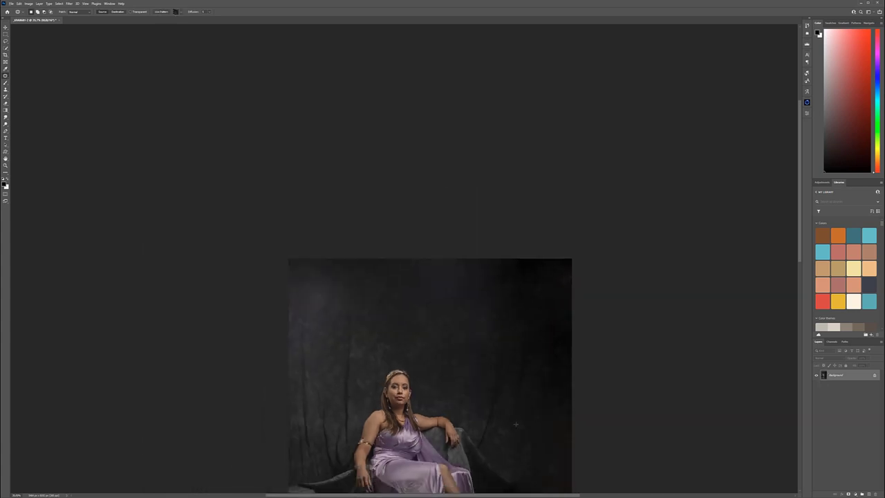
left_click(528, 199)
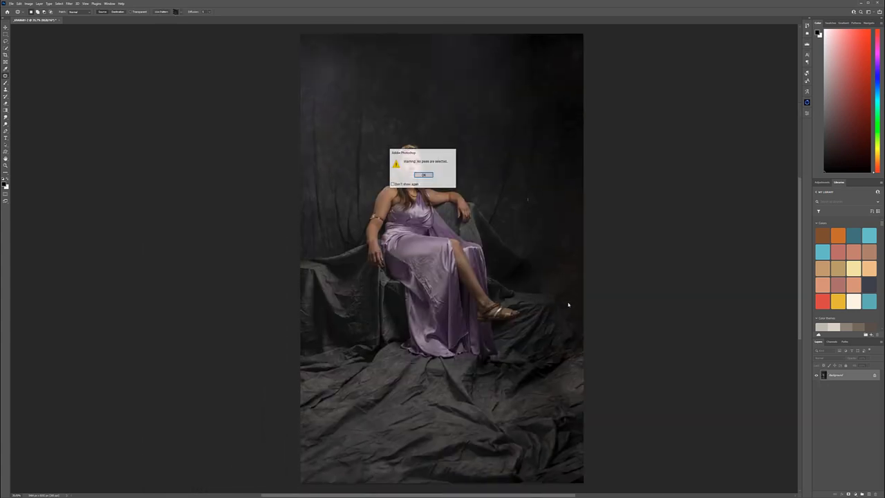
left_click(419, 174)
- Crop a thin strip off the top and bottom edges of the photo
scroll(500, 304, "down", 3)
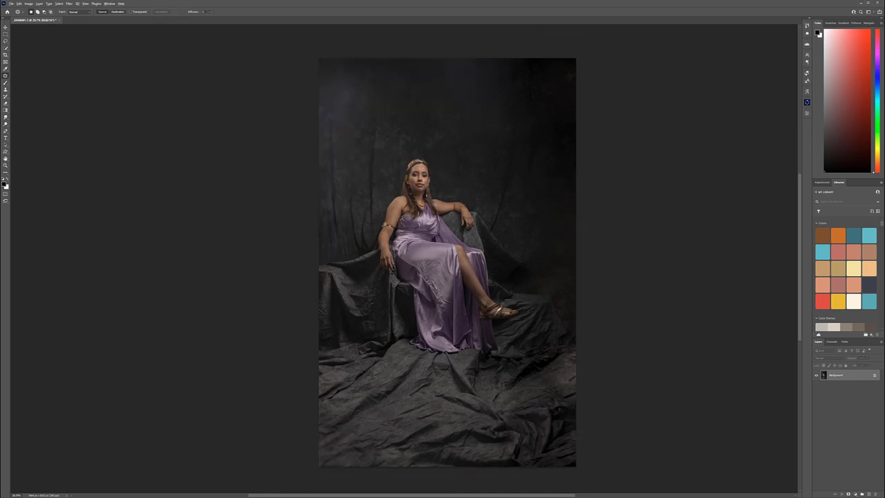
key("c")
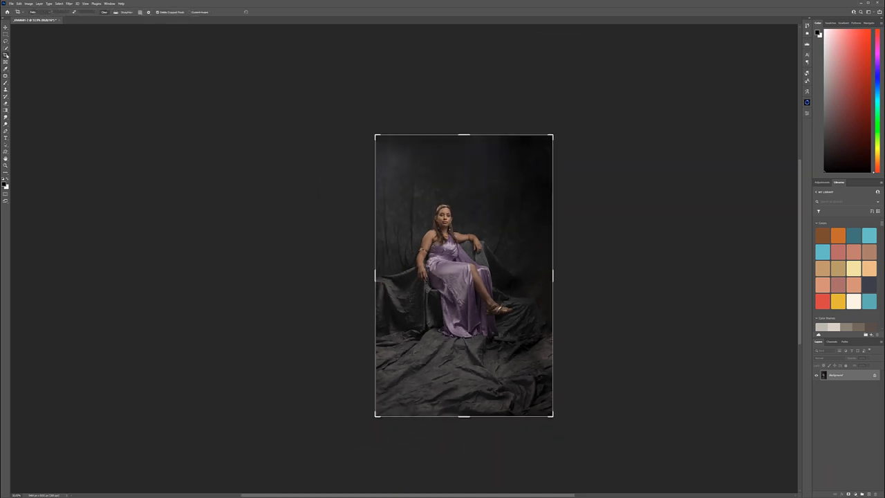
left_click_drag(463, 416, 463, 414)
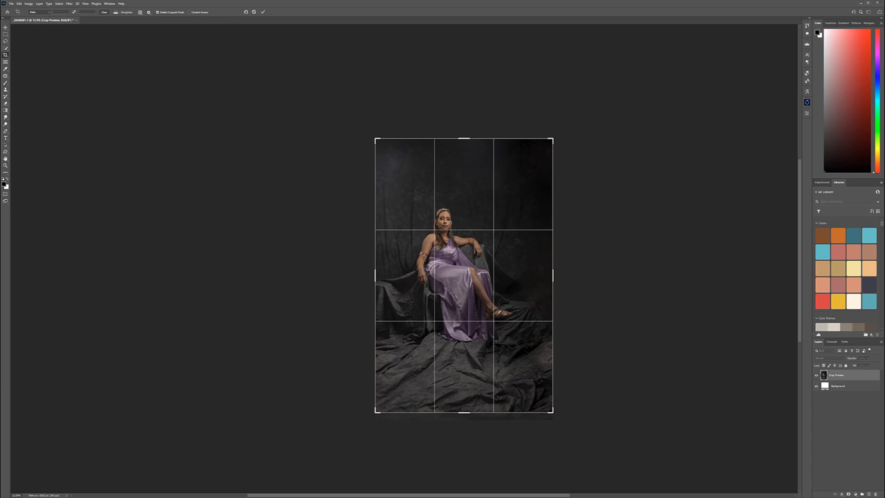
key("Return")
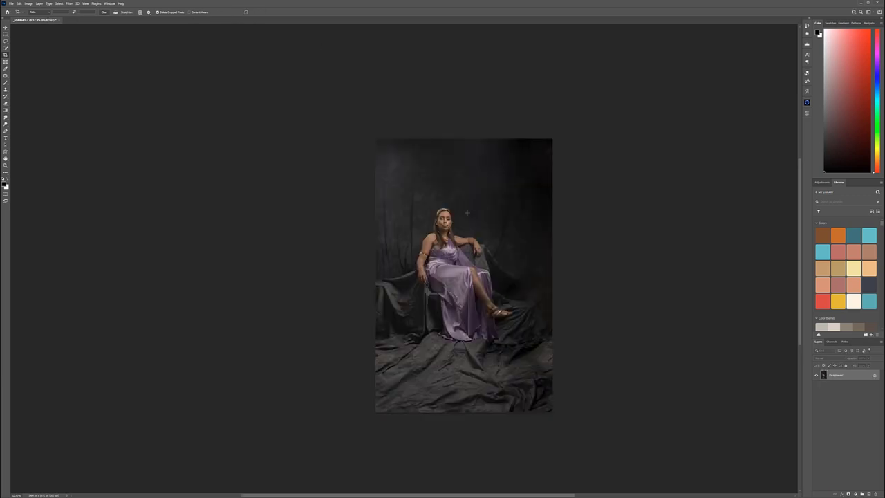
key("v")
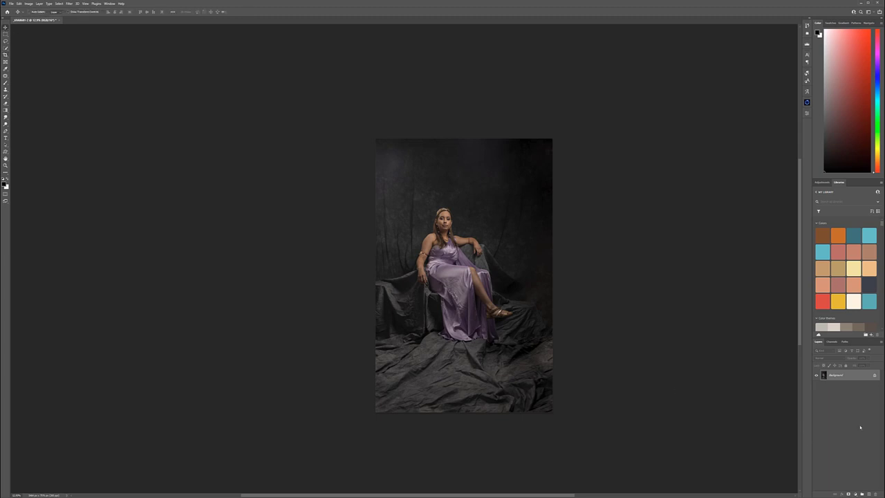
- Add a new layer named retouching above the background and choose the Healing Brush tool
left_click(869, 494)
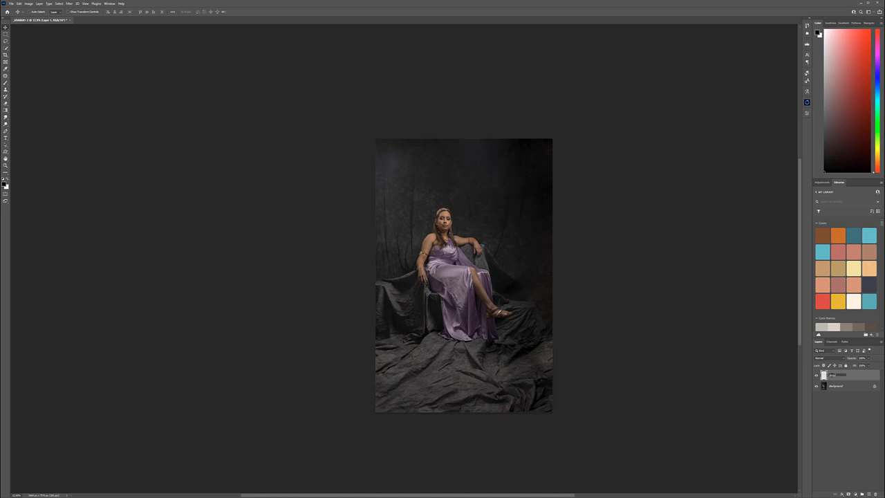
key("Return")
left_click(6, 74)
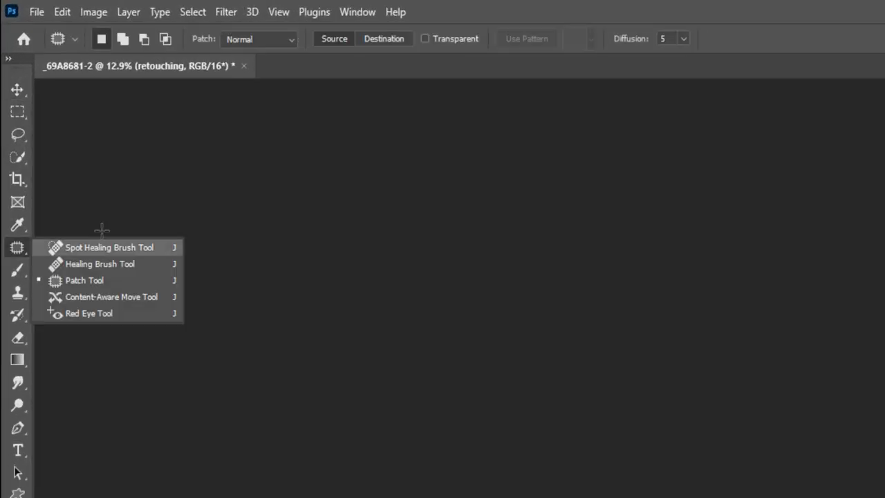
left_click(92, 248)
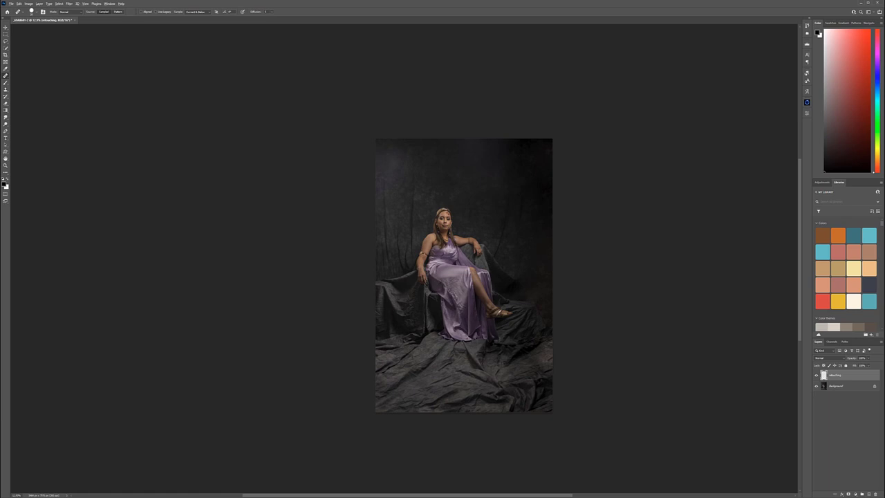
- Heal the bright marks and small blemishes on the woman's forehead and the lower part of her face
scroll(448, 212, "up", 15)
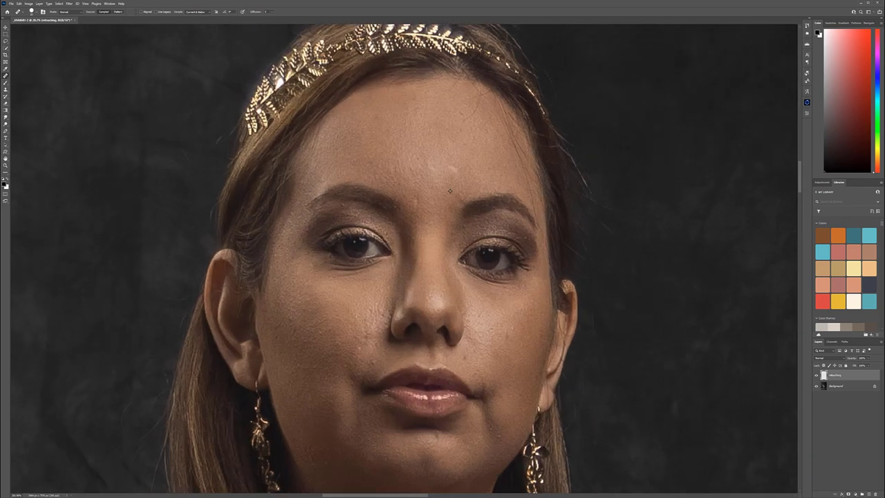
scroll(450, 191, "up", 2)
scroll(446, 197, "down", 2)
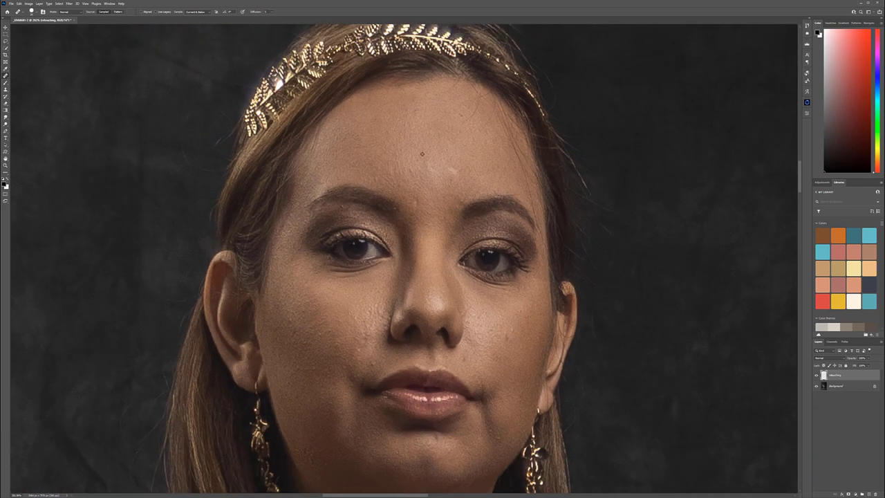
left_click(423, 155, "alt")
left_click(413, 155, "alt")
left_click_drag(433, 250, 440, 160)
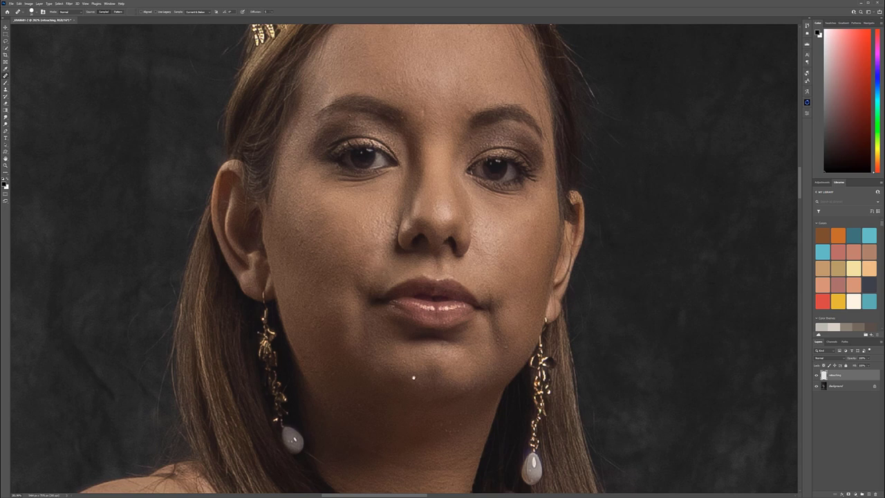
left_click_drag(413, 375, 442, 201)
- Heal away the clear bra strap ring under the arm and the nearby edges of the grey bra
left_click_drag(306, 387, 478, 105)
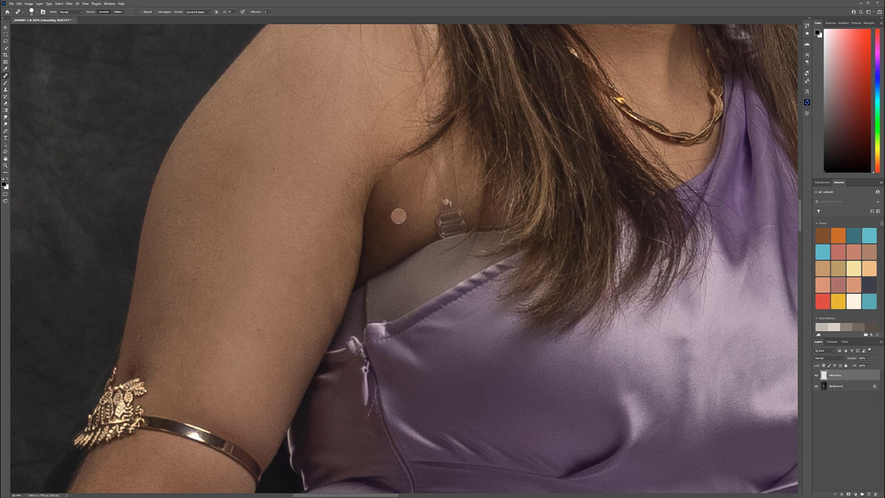
mouse_move(410, 258)
left_mouse_down()
mouse_move(386, 275)
mouse_move(423, 243)
mouse_move(443, 243)
mouse_move(418, 251)
mouse_move(441, 228)
mouse_move(439, 207)
mouse_move(459, 228)
mouse_move(448, 215)
mouse_move(426, 240)
left_mouse_up()
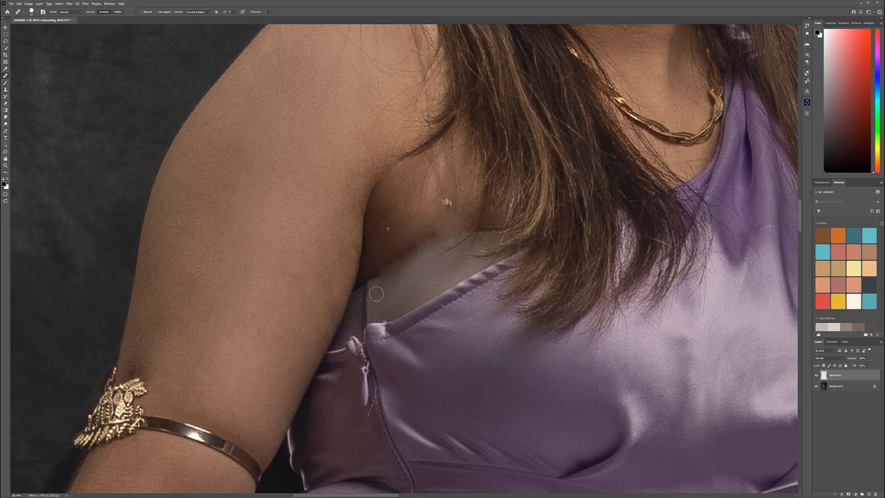
mouse_move(368, 287)
left_mouse_down()
mouse_move(360, 290)
mouse_move(372, 316)
left_mouse_up()
left_click(381, 293)
key("ctrl+z")
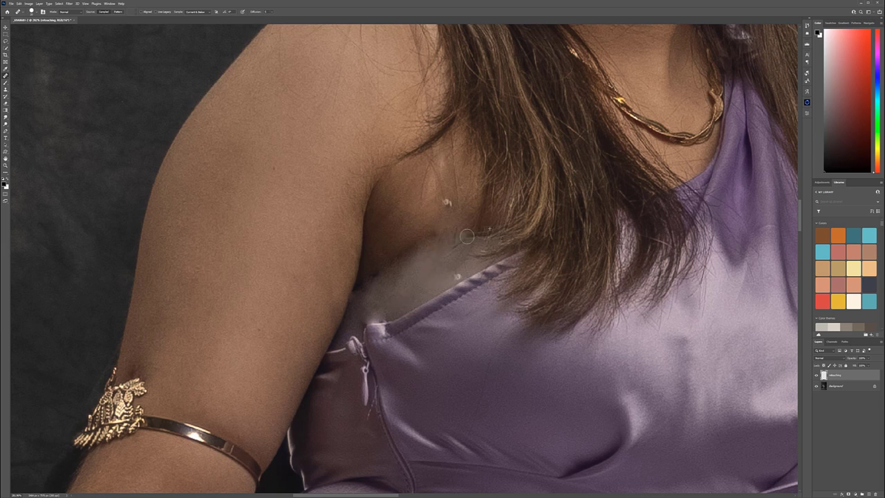
- Blend the upper edge of the grey bra into the underarm skin and heal the leftover strap marks up to the shoulder
mouse_move(450, 235)
left_mouse_down()
mouse_move(441, 282)
mouse_move(465, 261)
mouse_move(452, 273)
mouse_move(461, 274)
mouse_move(446, 273)
mouse_move(449, 244)
mouse_move(403, 264)
mouse_move(416, 264)
mouse_move(419, 280)
mouse_move(411, 259)
mouse_move(399, 265)
mouse_move(428, 250)
mouse_move(404, 257)
left_mouse_up()
mouse_move(422, 214)
left_mouse_down()
mouse_move(425, 269)
mouse_move(413, 289)
mouse_move(396, 239)
mouse_move(364, 281)
left_mouse_up()
left_click(405, 238)
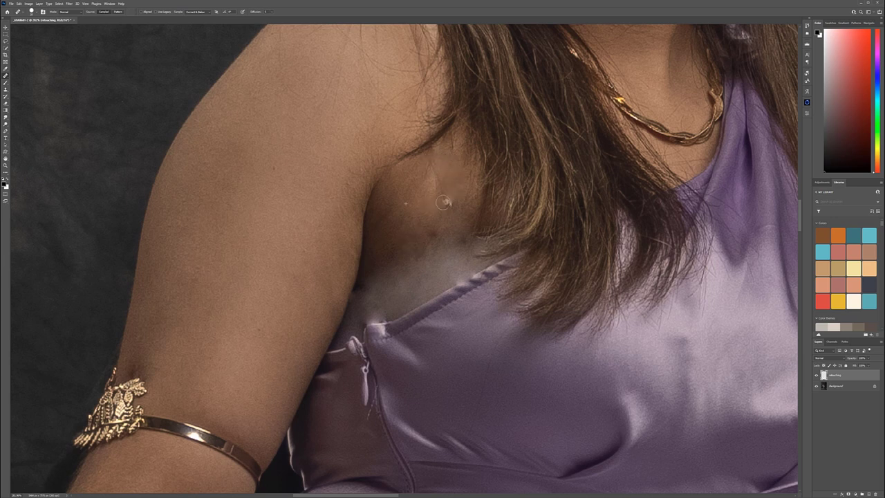
left_click_drag(431, 207, 472, 366)
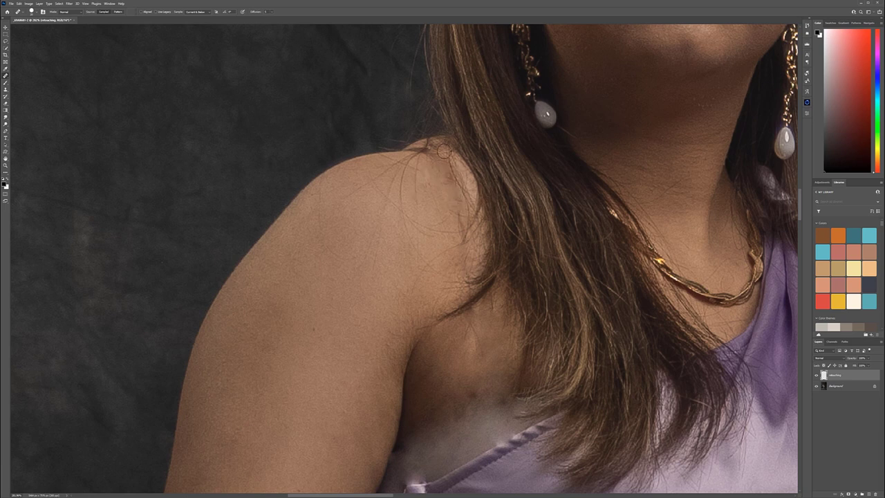
- Heal out the zipper pull and side seam on the dress bodice down to the waist
left_click_drag(413, 304, 345, 107)
left_click_drag(383, 290, 410, 95)
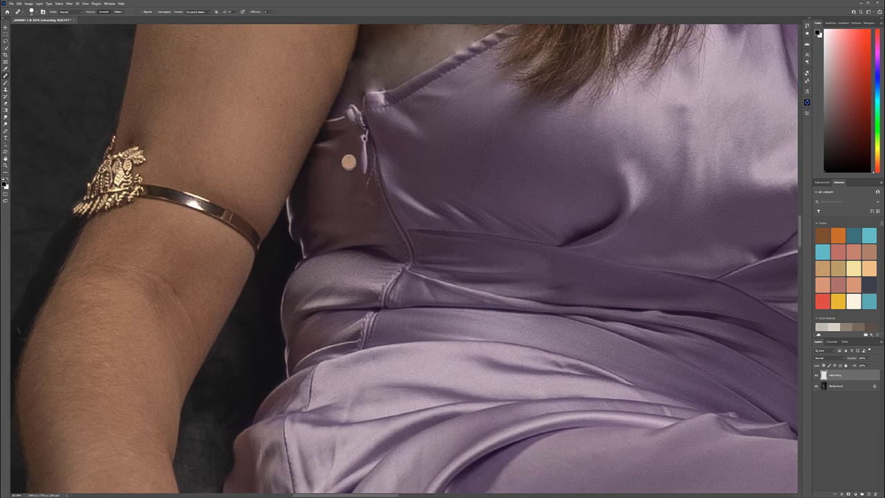
mouse_move(360, 118)
left_mouse_down()
mouse_move(376, 132)
mouse_move(368, 161)
mouse_move(394, 226)
left_mouse_up()
mouse_move(374, 197)
left_mouse_down()
mouse_move(402, 219)
mouse_move(412, 262)
left_mouse_up()
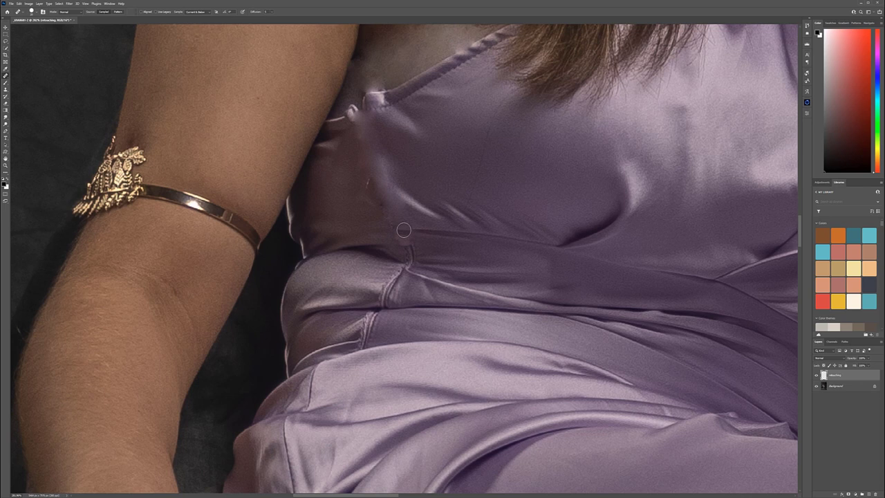
left_click_drag(404, 228, 403, 268)
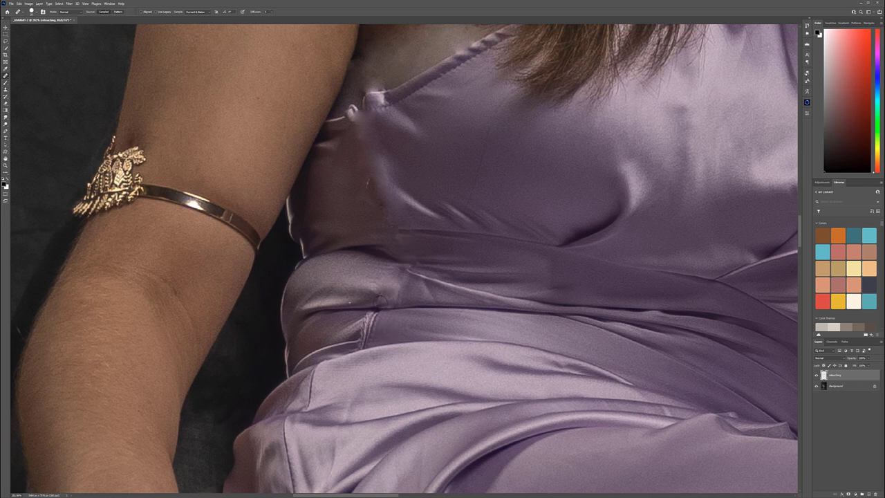
mouse_move(377, 304)
left_mouse_down()
mouse_move(448, 239)
mouse_move(482, 180)
mouse_move(416, 193)
mouse_move(427, 181)
mouse_move(427, 191)
mouse_move(436, 184)
mouse_move(466, 196)
mouse_move(493, 116)
mouse_move(454, 169)
left_mouse_up()
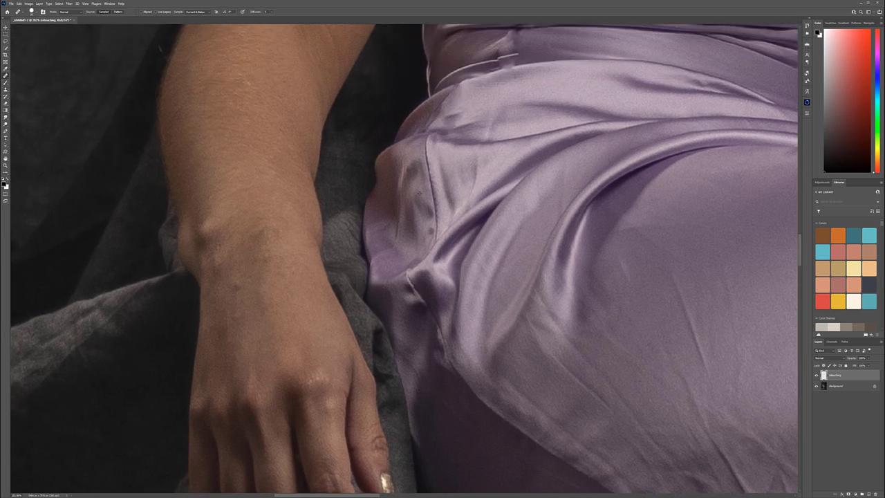
- Heal the dress seam over the hip and down the upper skirt beside the resting hand
left_click(408, 162, "alt")
mouse_move(434, 146)
left_mouse_down()
mouse_move(443, 199)
mouse_move(434, 227)
left_mouse_up()
mouse_move(424, 166)
left_mouse_down()
mouse_move(433, 233)
mouse_move(434, 199)
left_mouse_up()
left_click_drag(468, 264, 441, 130)
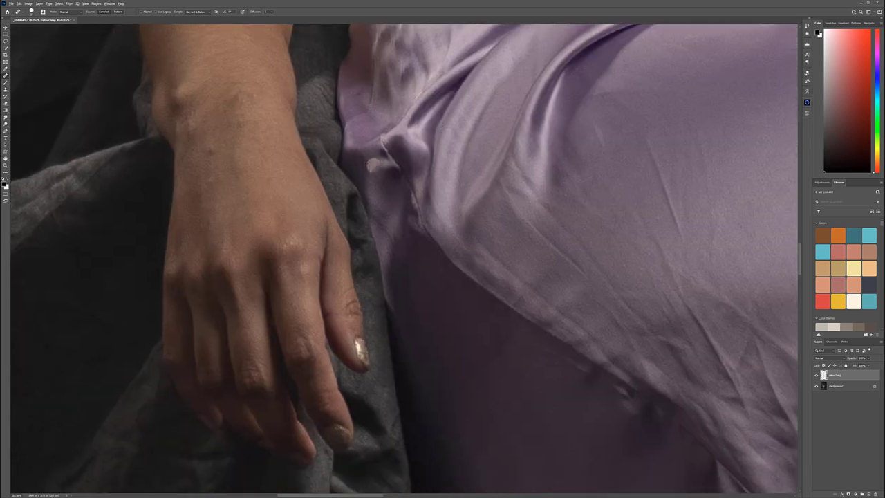
mouse_move(377, 141)
left_mouse_down()
mouse_move(479, 293)
mouse_move(494, 353)
left_mouse_up()
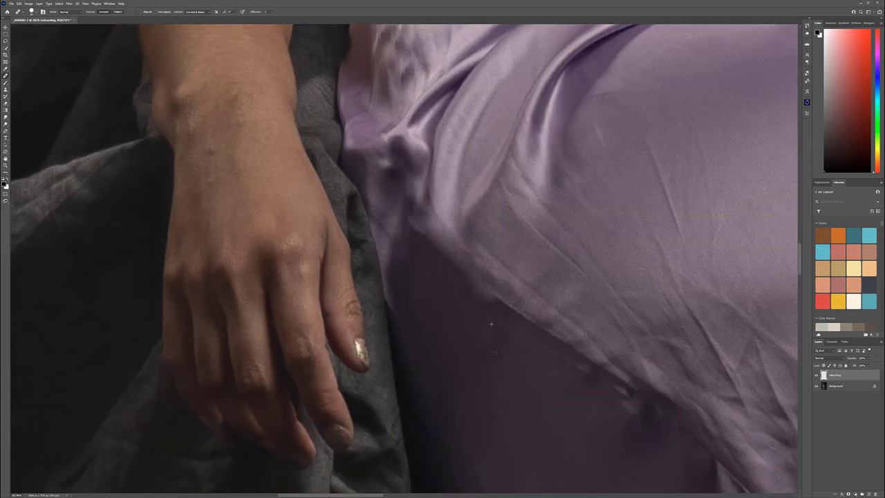
- Heal the remaining seam and its puckers down the skirt through the dark folds towards the hem
mouse_move(442, 246)
left_mouse_down()
mouse_move(466, 259)
mouse_move(470, 302)
mouse_move(532, 321)
mouse_move(282, 177)
left_mouse_up()
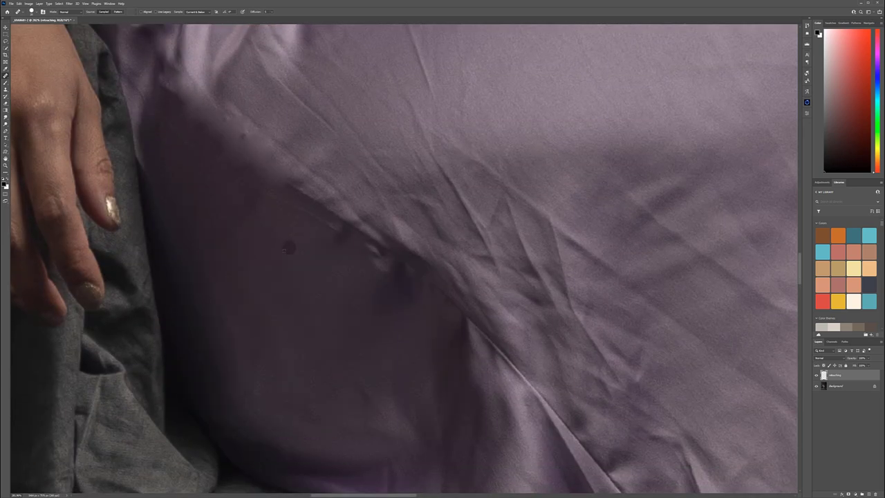
mouse_move(355, 208)
left_mouse_down()
mouse_move(372, 249)
mouse_move(400, 260)
mouse_move(334, 223)
mouse_move(273, 163)
mouse_move(363, 222)
mouse_move(337, 199)
left_mouse_up()
left_click_drag(324, 286, 130, 33)
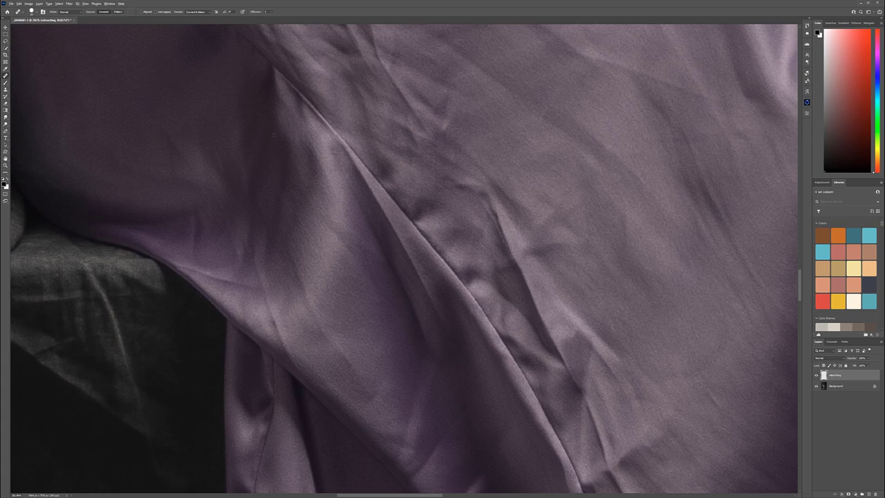
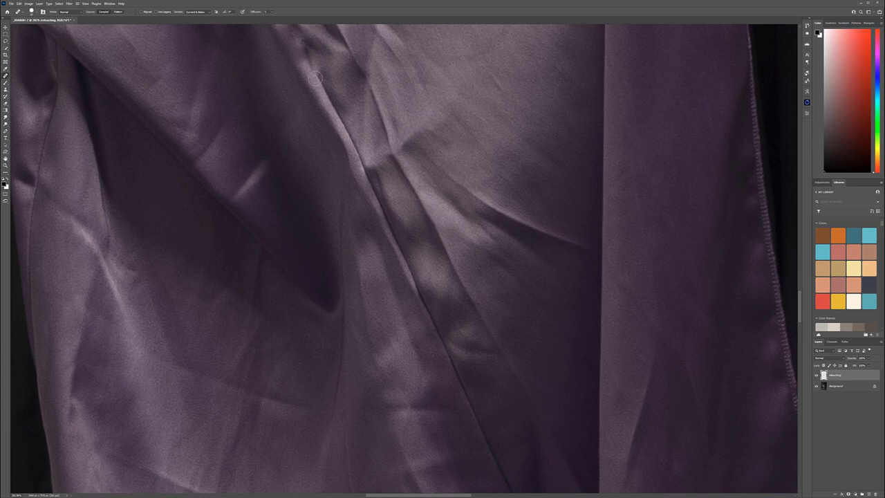
mouse_move(315, 79)
left_mouse_down()
mouse_move(388, 207)
mouse_move(430, 346)
mouse_move(368, 97)
mouse_move(413, 173)
mouse_move(455, 292)
left_mouse_up()
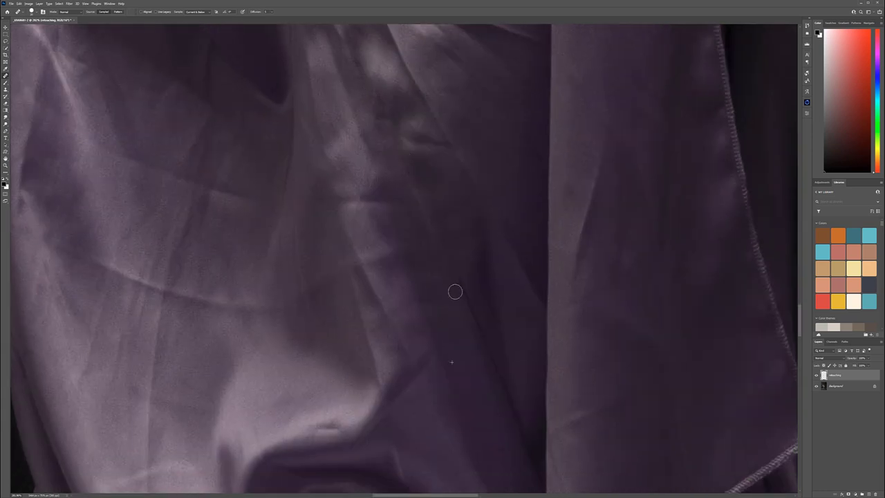
left_click_drag(433, 350, 350, 150)
mouse_move(359, 105)
left_mouse_down()
mouse_move(405, 199)
mouse_move(409, 239)
mouse_move(385, 255)
mouse_move(420, 242)
mouse_move(416, 229)
mouse_move(435, 276)
left_mouse_up()
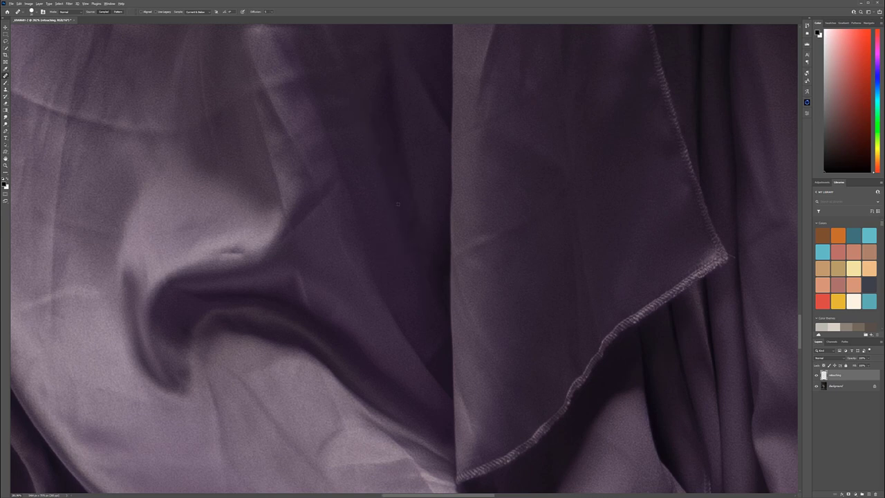
key("ctrl+0")
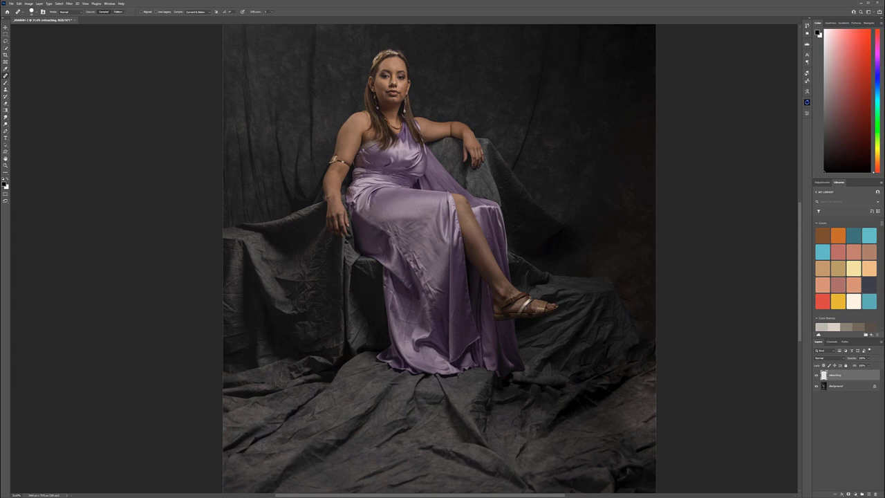
- Clone underarm skin with the Clone Stamp tool over the part of the grey bra closest to the arm
scroll(379, 138, "up", 4)
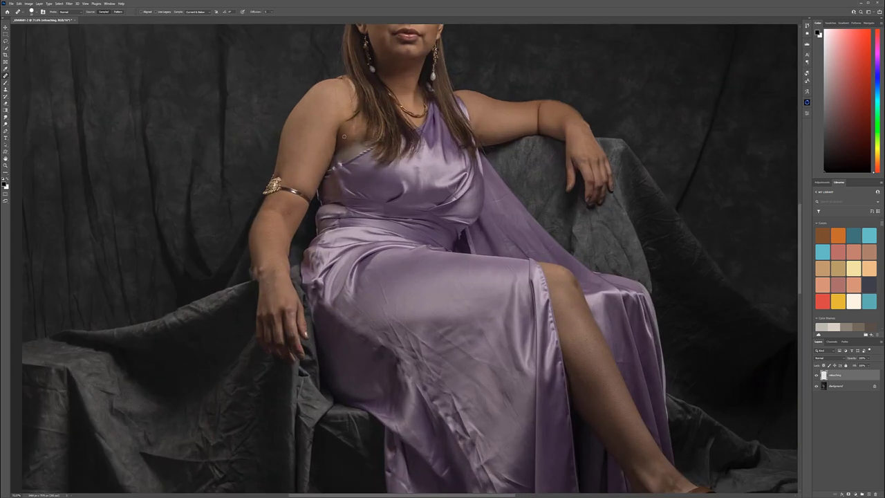
scroll(359, 135, "up", 3)
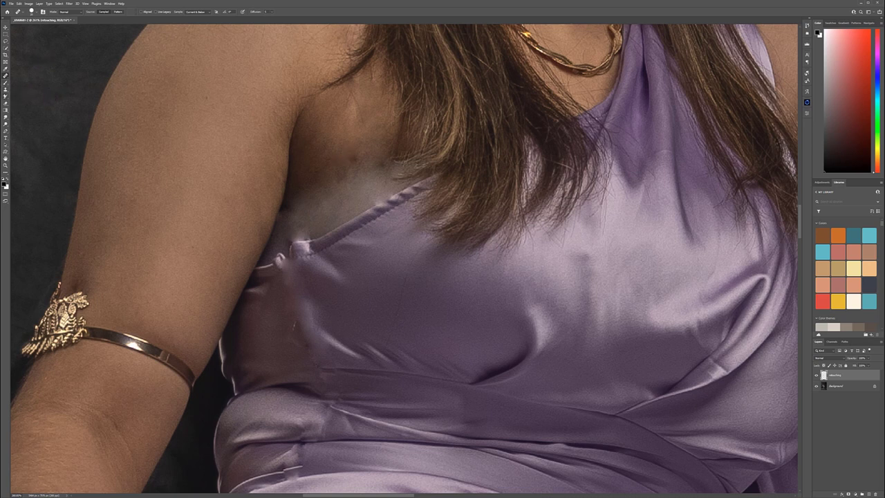
left_click(6, 90)
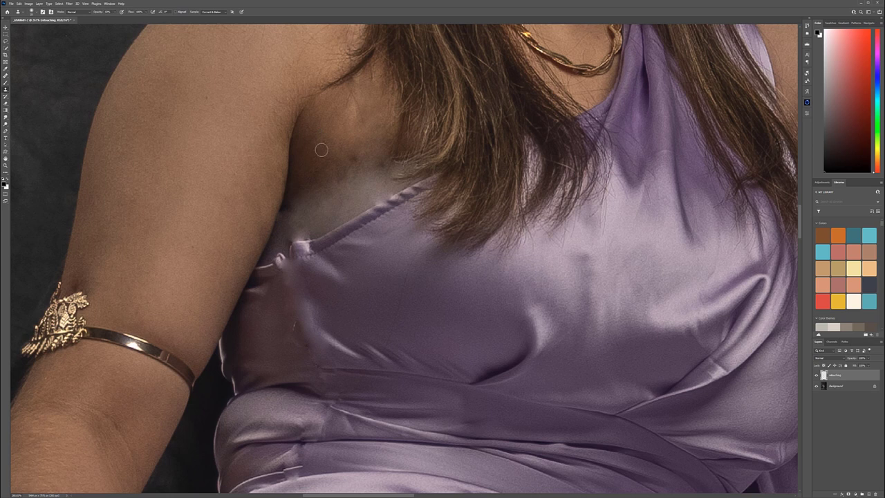
left_click(295, 177)
key("ctrl+z")
mouse_move(329, 205)
left_mouse_down()
mouse_move(323, 193)
mouse_move(319, 216)
mouse_move(310, 200)
mouse_move(321, 205)
mouse_move(315, 187)
mouse_move(322, 218)
mouse_move(332, 214)
mouse_move(330, 179)
mouse_move(333, 186)
left_mouse_up()
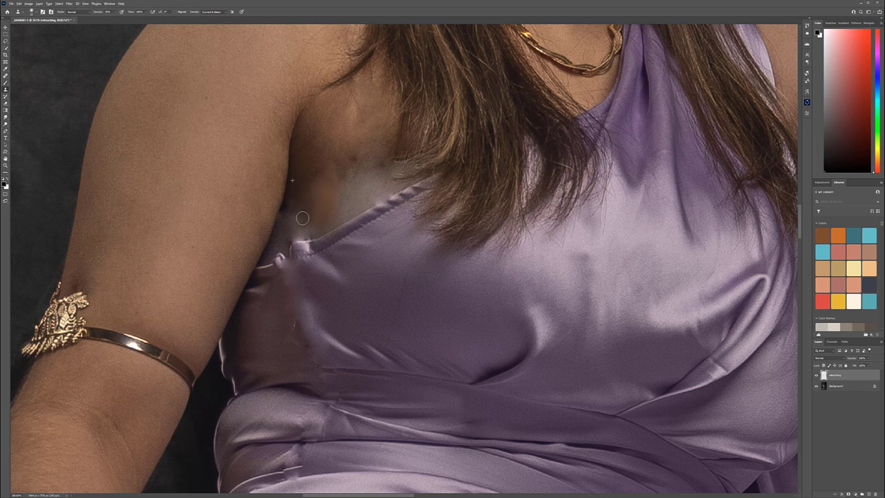
mouse_move(304, 218)
left_mouse_down()
mouse_move(286, 245)
mouse_move(293, 210)
mouse_move(266, 257)
mouse_move(299, 235)
mouse_move(280, 232)
mouse_move(302, 198)
mouse_move(310, 230)
mouse_move(272, 253)
mouse_move(306, 231)
mouse_move(308, 196)
mouse_move(295, 230)
mouse_move(338, 221)
mouse_move(320, 218)
mouse_move(341, 186)
mouse_move(322, 189)
mouse_move(351, 173)
mouse_move(336, 206)
mouse_move(347, 206)
mouse_move(332, 205)
mouse_move(349, 207)
mouse_move(319, 172)
mouse_move(329, 183)
mouse_move(336, 174)
mouse_move(365, 200)
mouse_move(336, 164)
left_mouse_up()
left_click(319, 152, "alt")
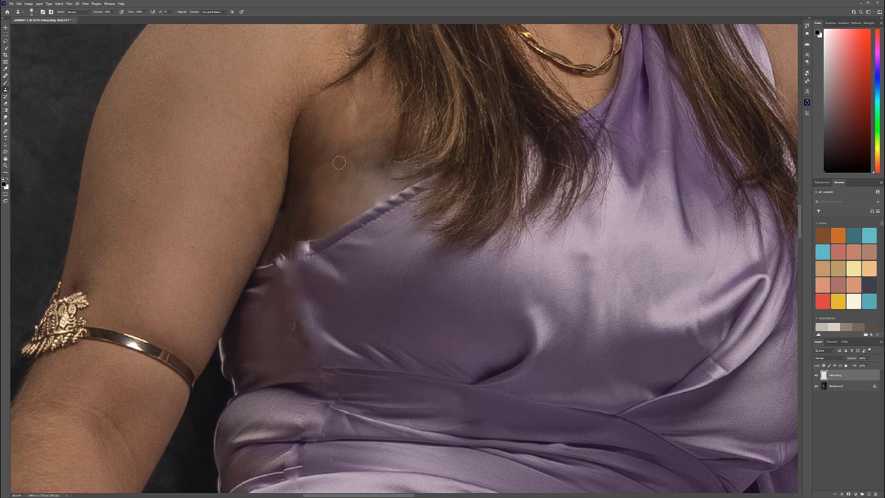
- Clone skin over the rest of the grey bra, up to the bodice edge and the hair ends
mouse_move(339, 163)
left_mouse_down()
mouse_move(333, 184)
mouse_move(327, 168)
mouse_move(329, 194)
mouse_move(322, 170)
mouse_move(332, 206)
mouse_move(329, 230)
mouse_move(325, 178)
mouse_move(320, 228)
left_mouse_up()
mouse_move(315, 179)
left_mouse_down()
mouse_move(322, 224)
mouse_move(313, 230)
mouse_move(310, 184)
mouse_move(306, 227)
mouse_move(328, 188)
mouse_move(311, 198)
mouse_move(320, 164)
left_mouse_up()
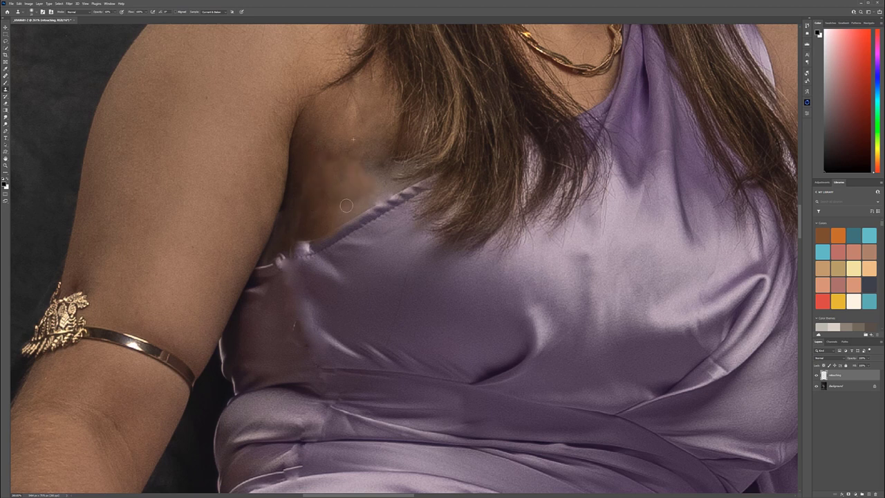
mouse_move(375, 175)
left_mouse_down()
mouse_move(376, 197)
mouse_move(367, 166)
mouse_move(392, 184)
mouse_move(365, 162)
left_mouse_up()
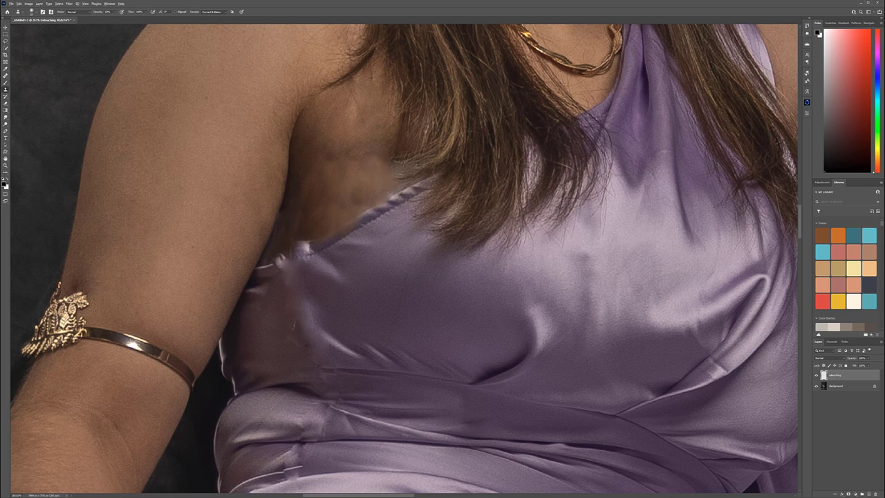
mouse_move(418, 173)
left_mouse_down()
mouse_move(392, 164)
mouse_move(385, 186)
mouse_move(415, 164)
mouse_move(413, 185)
left_mouse_up()
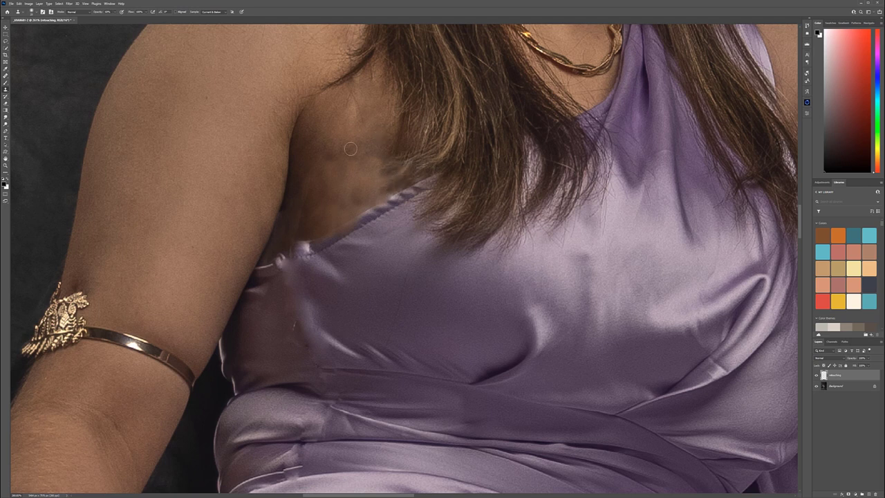
- Smooth the blotchy cloned skin between the arm and the hair with further Clone Stamp strokes
mouse_move(350, 149)
left_mouse_down()
mouse_move(352, 116)
mouse_move(343, 151)
mouse_move(347, 162)
mouse_move(364, 154)
mouse_move(330, 182)
mouse_move(352, 169)
left_mouse_up()
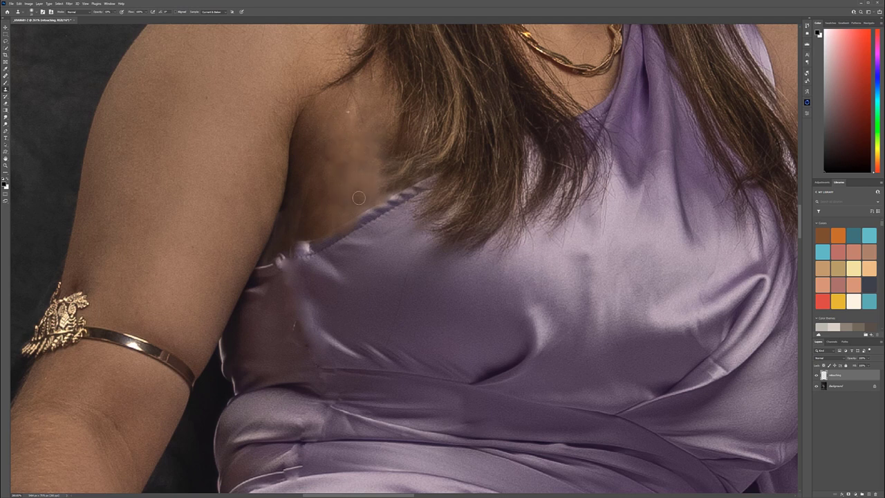
left_click_drag(342, 187, 347, 179)
left_click(362, 151)
scroll(358, 200, "down", 5)
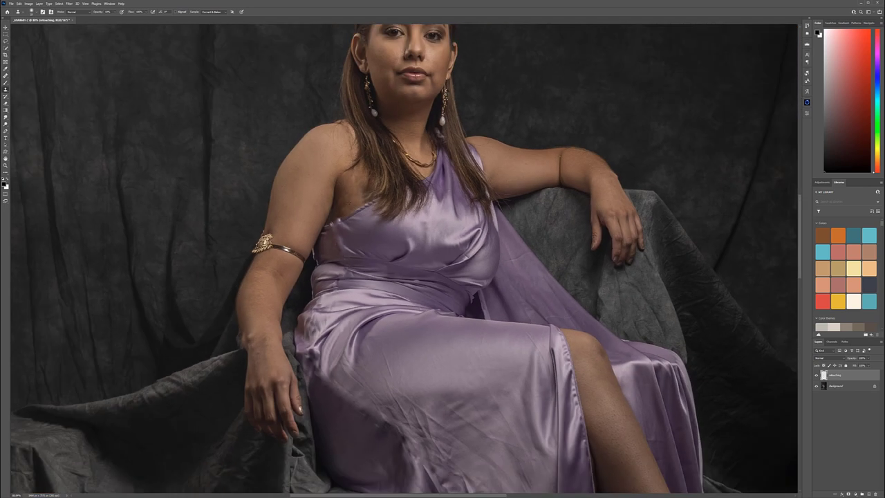
- Clone shaded skin along the underarm crease down to the bodice corner and check the blend against the whole figure
scroll(330, 202, "up", 7)
scroll(327, 201, "down", 2)
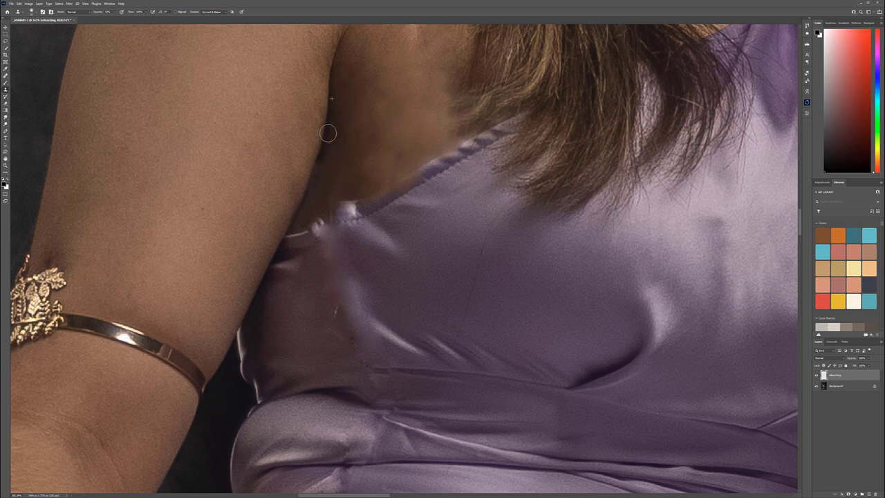
left_click_drag(352, 111, 343, 178)
key("ctrl+0")
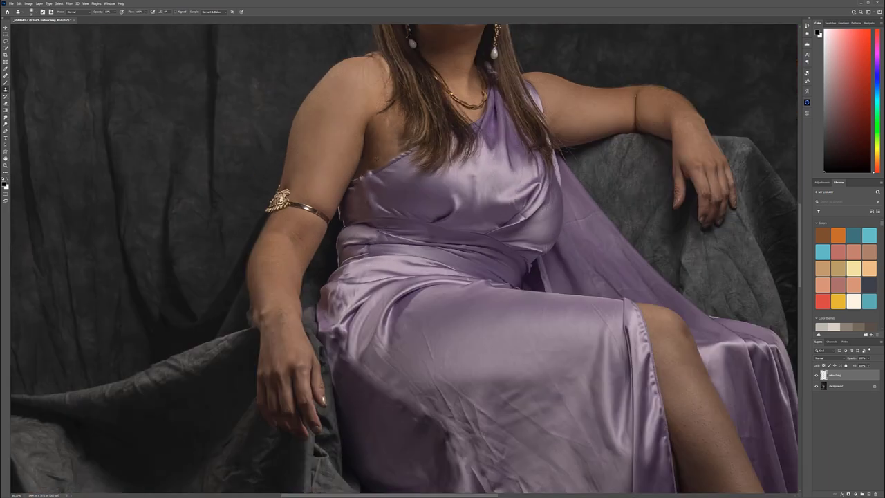
scroll(394, 138, "up", 5)
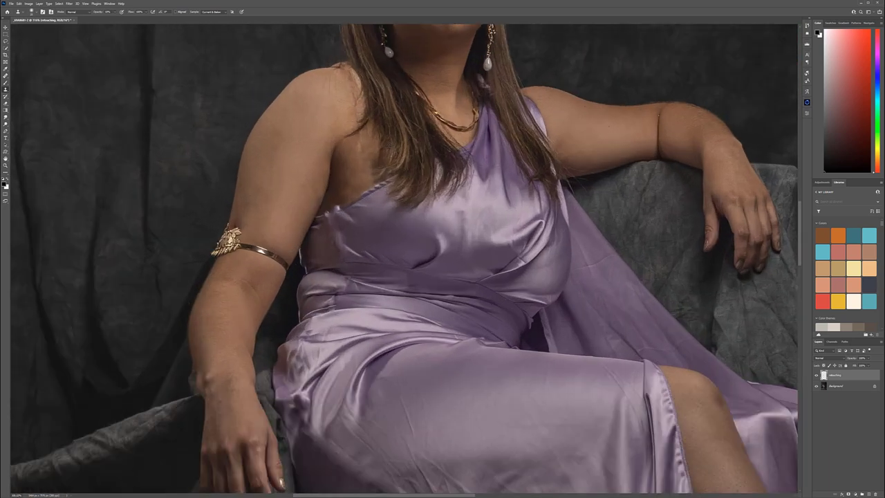
scroll(361, 160, "up", 3)
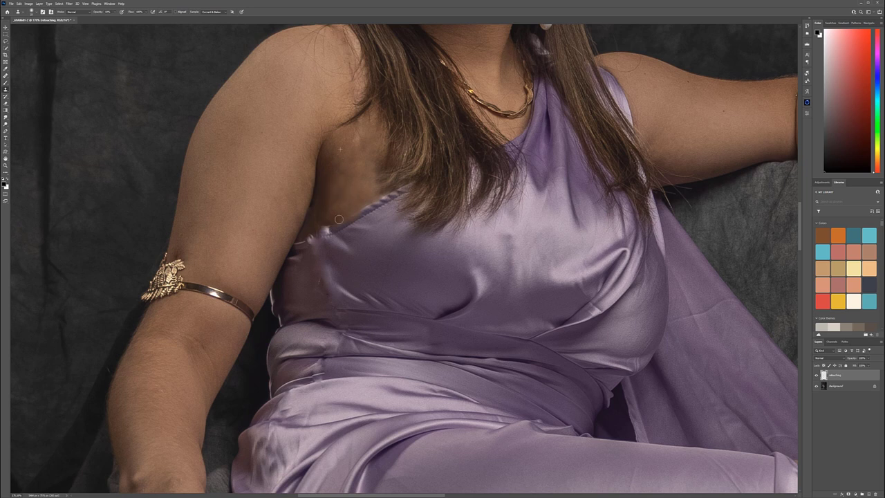
scroll(394, 169, "down", 3)
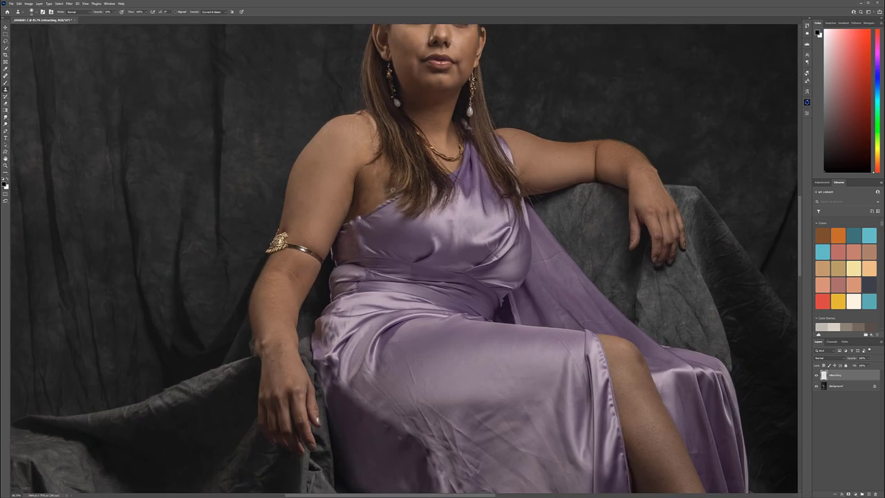
- Merge the visible image onto a new top layer named smooth and blur its fine texture with the Dust & Scratches filter
scroll(387, 187, "down", 3)
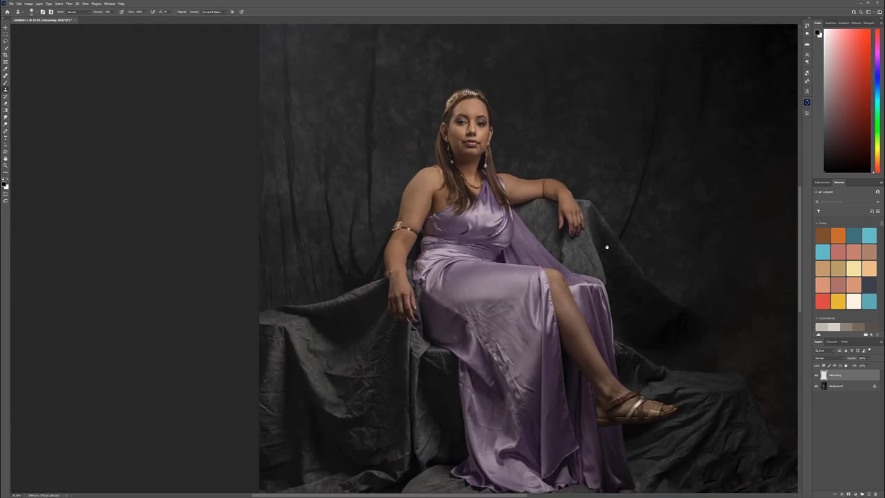
left_click_drag(606, 247, 497, 251)
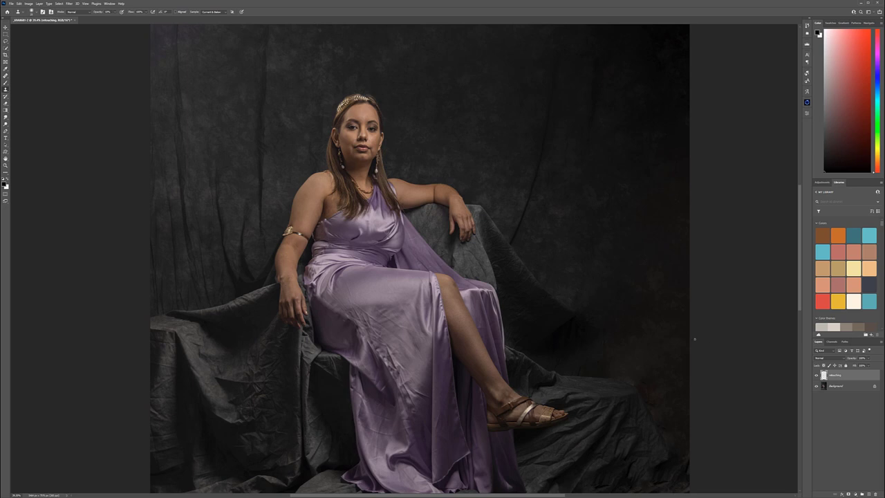
key("ctrl+shift+alt+n")
left_click(72, 4)
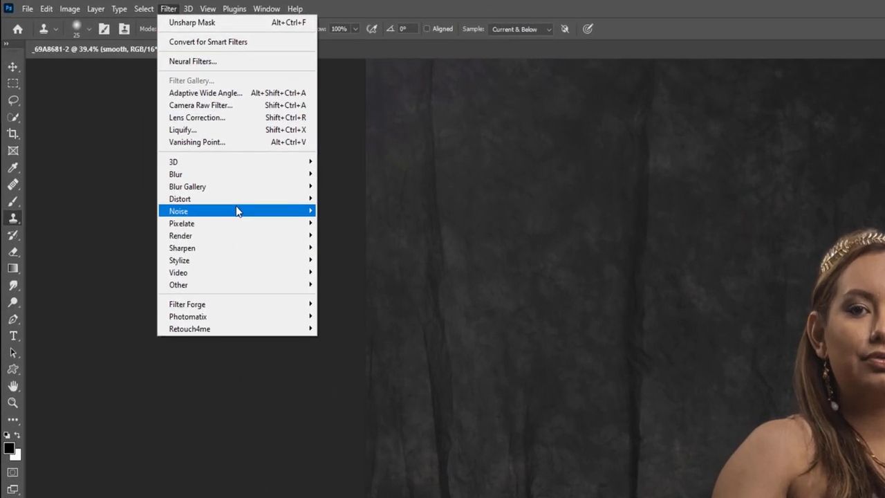
mouse_move(97, 87)
left_click(355, 235)
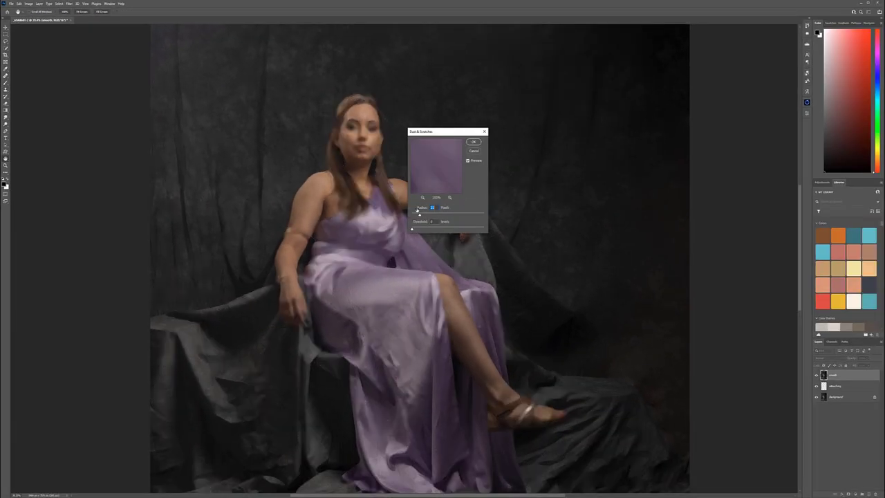
left_click(472, 142)
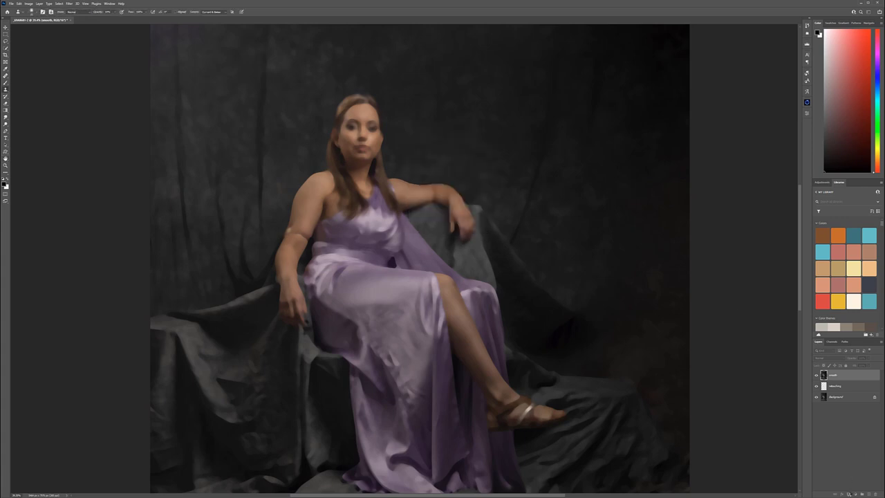
- Add a black mask to the smooth layer and paint white with the Brush over the underarm, shoulder, neck and face skin
left_click(848, 493, "alt")
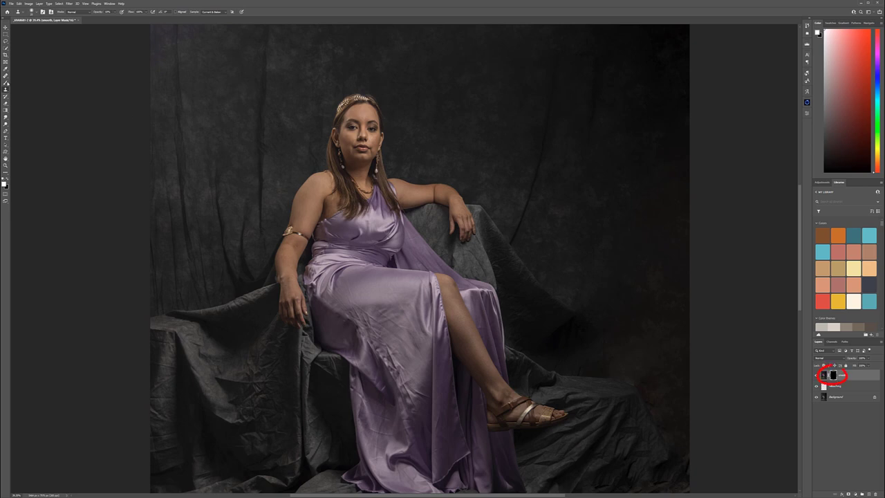
key("b")
scroll(347, 203, "up", 6)
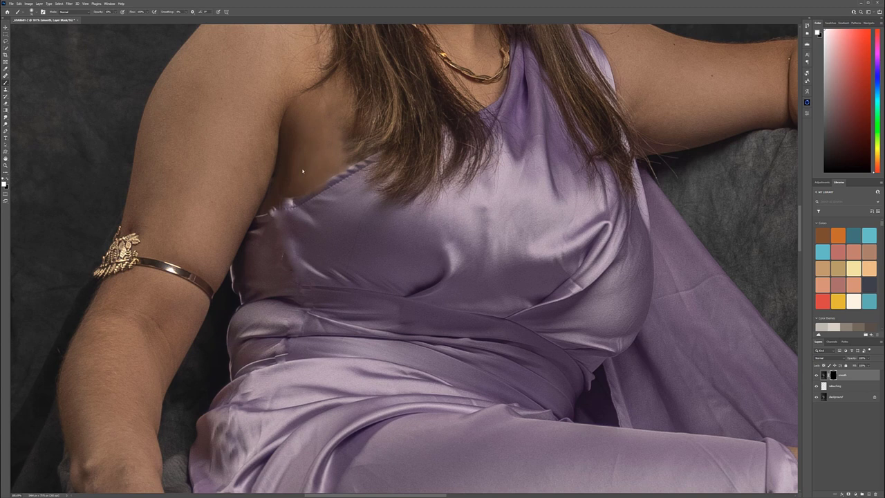
left_click_drag(346, 138, 418, 246)
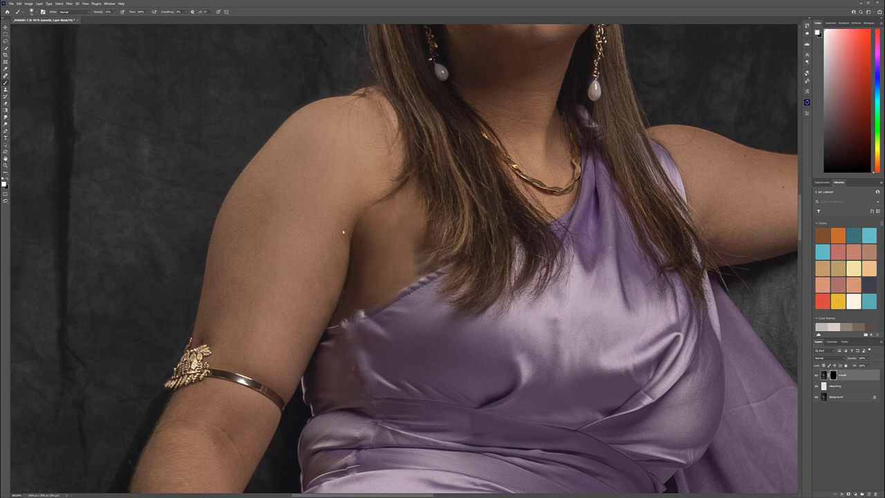
left_click_drag(452, 166, 361, 468)
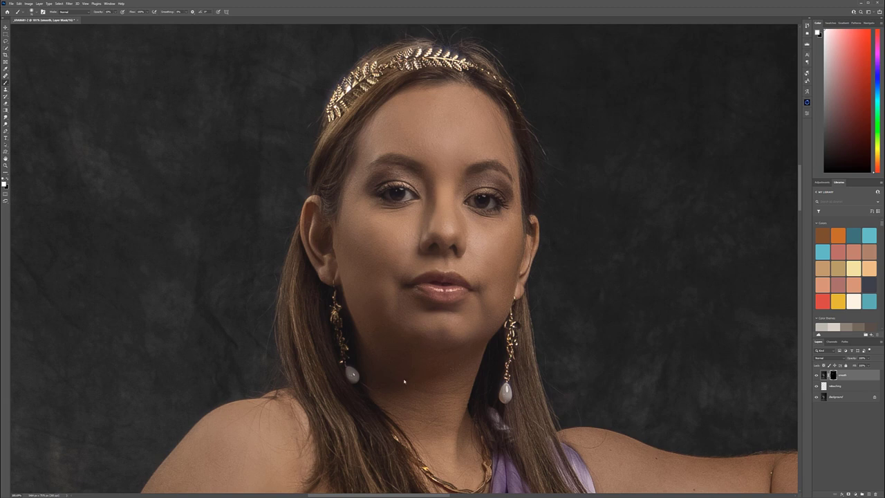
left_click_drag(455, 403, 379, 258)
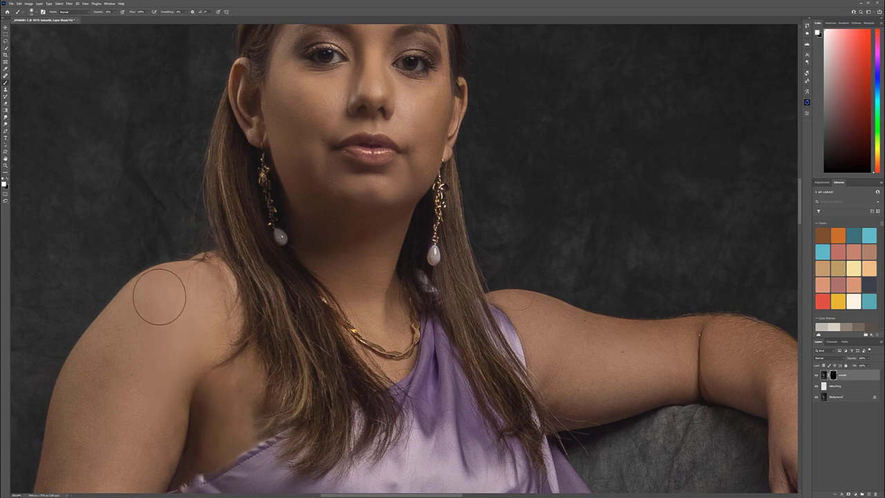
- Paint the smoothing into the mask along the arm with the gold band, from upper arm to forearm and hand
mouse_move(105, 389)
left_mouse_down()
mouse_move(154, 389)
mouse_move(302, 289)
left_mouse_up()
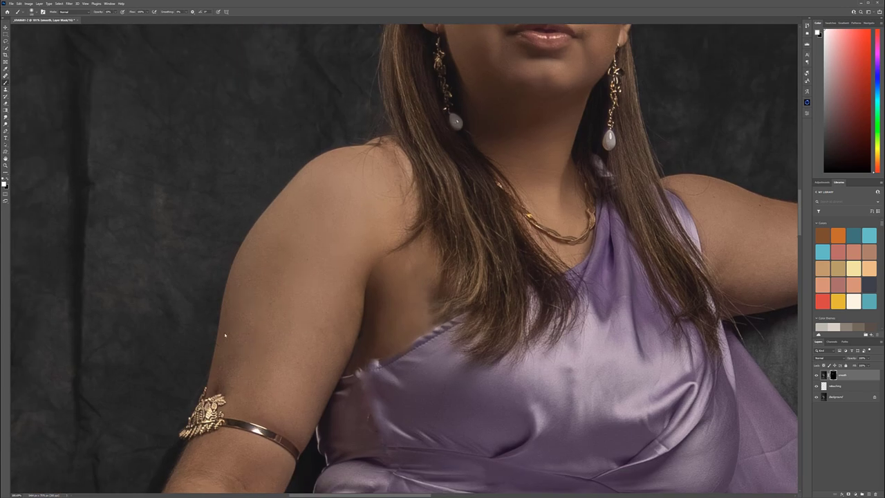
left_click_drag(342, 327, 405, 191)
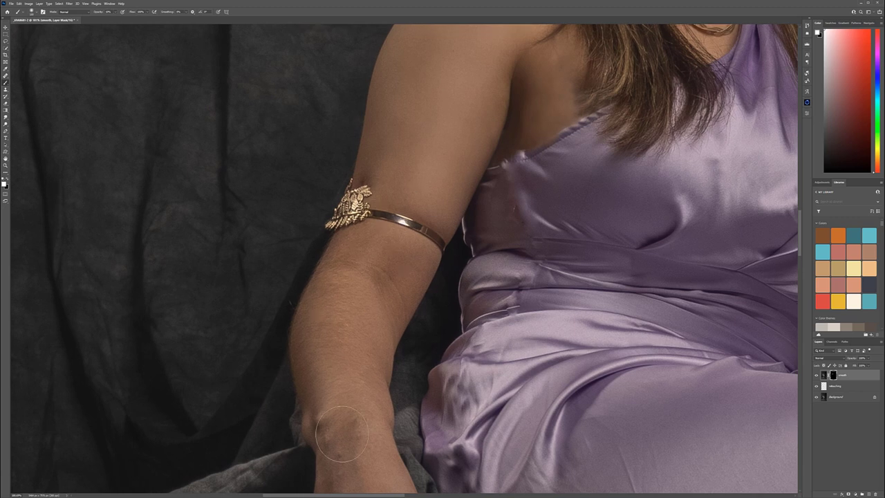
left_click_drag(361, 432, 351, 248)
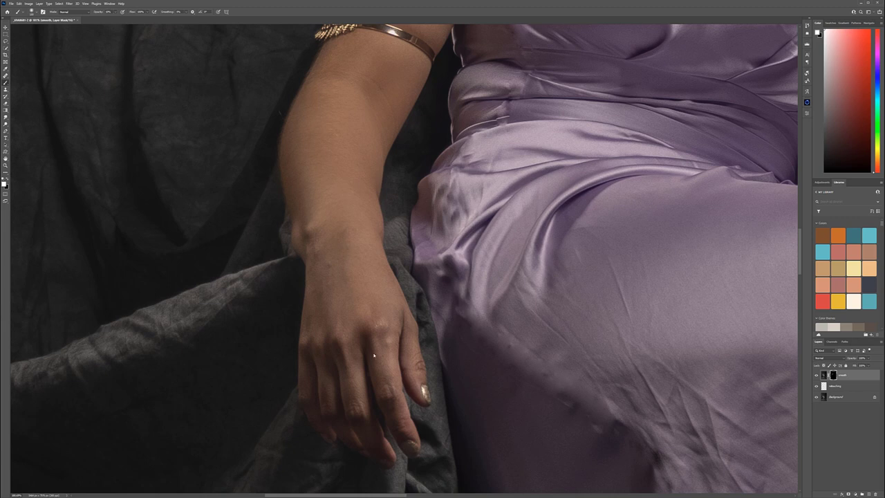
left_click_drag(571, 187, 128, 434)
left_click_drag(340, 332, 235, 450)
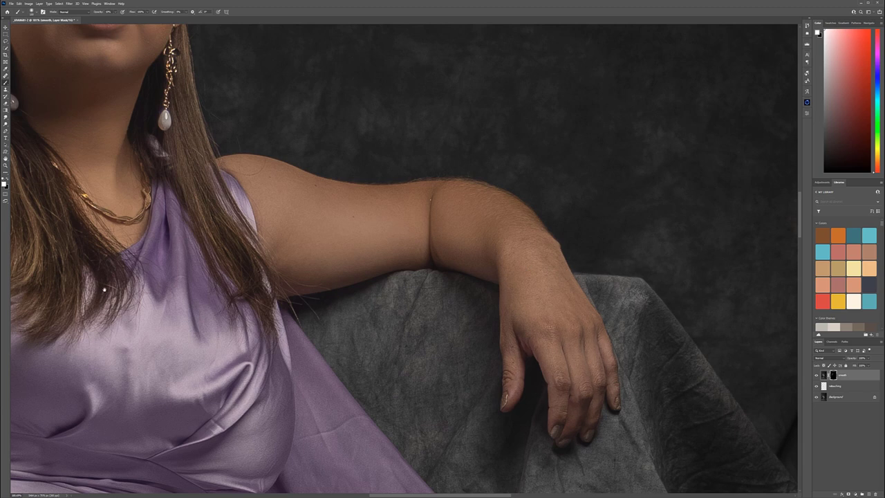
- Reveal the smoothing on the mask over the satin bodice and the bare leg
left_click_drag(105, 289, 462, 257)
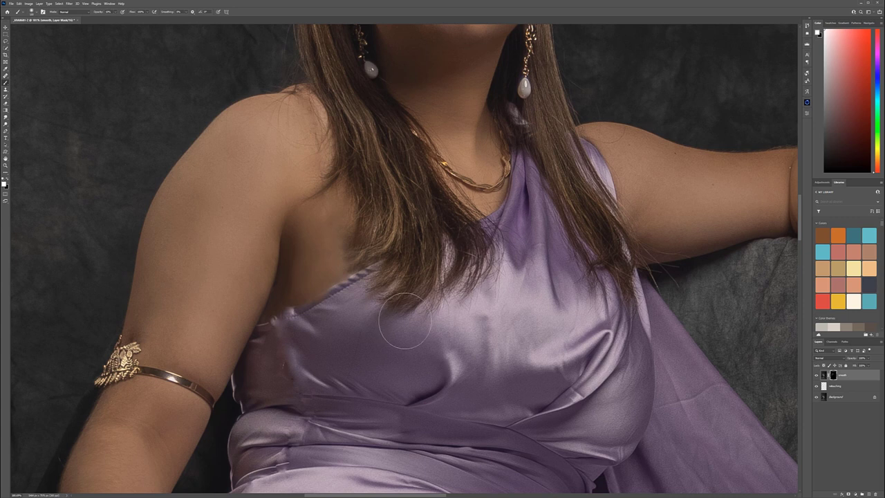
left_click_drag(403, 321, 359, 208)
left_click_drag(518, 373, 421, 282)
left_click_drag(540, 415, 423, 281)
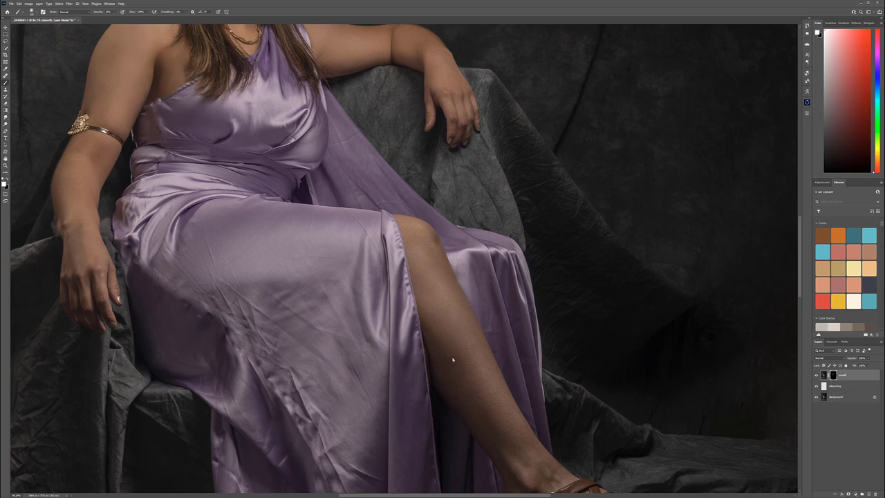
scroll(544, 462, "down", 3)
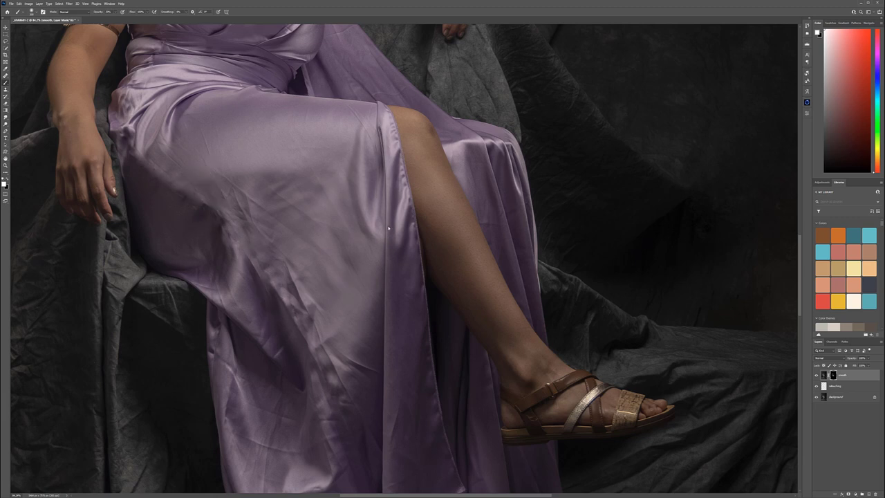
- Paint the mask white over the skirt's wrinkles down to the hem, and check the result on the whole figure
left_click_drag(394, 450, 396, 182)
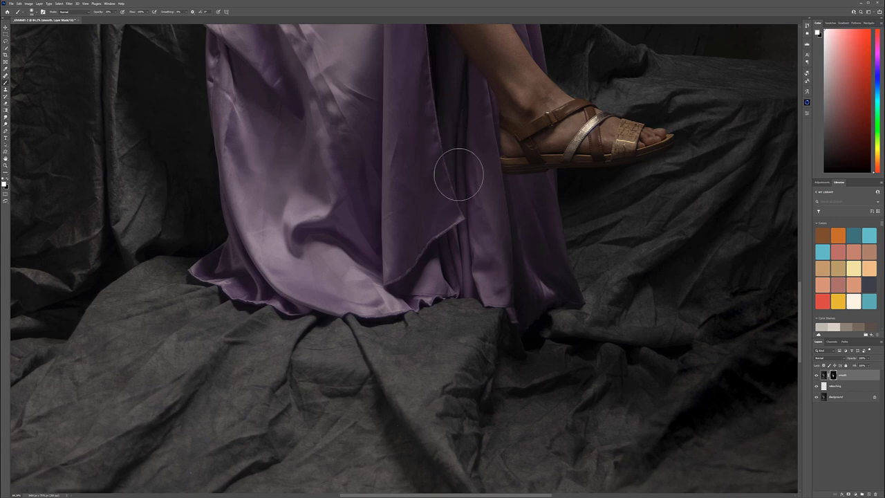
left_click_drag(390, 148, 507, 380)
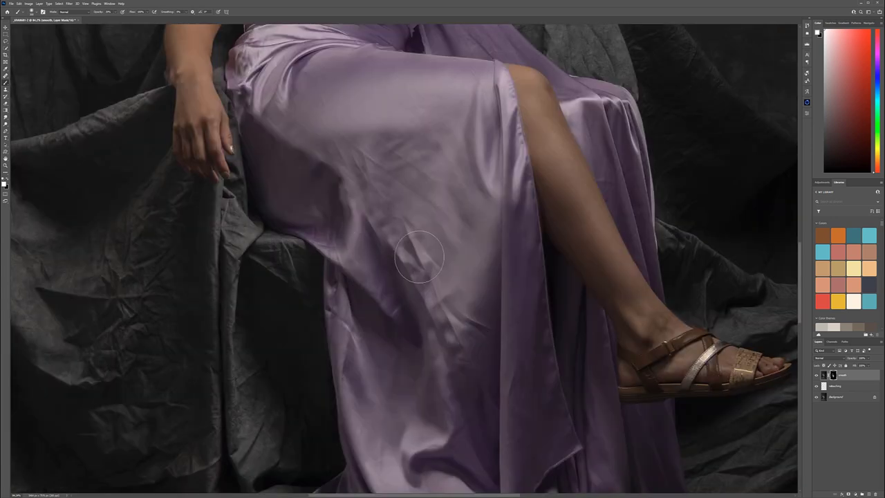
left_click_drag(389, 172, 468, 397)
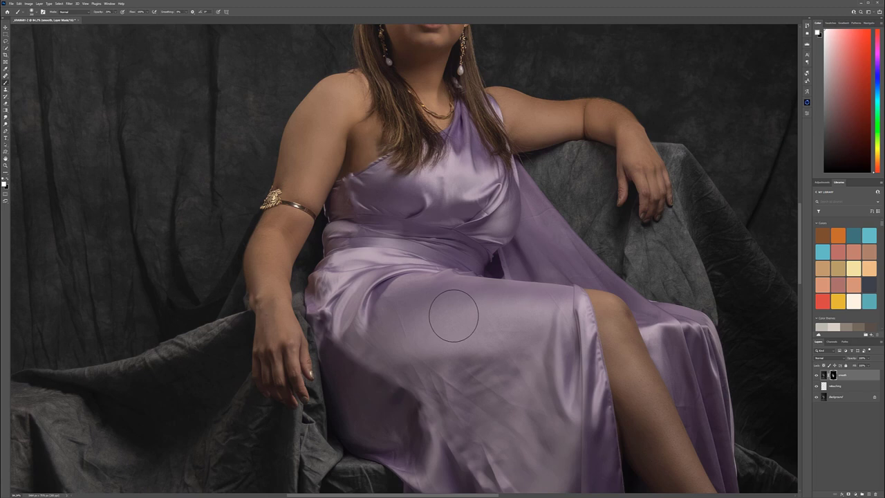
scroll(454, 312, "down", 4)
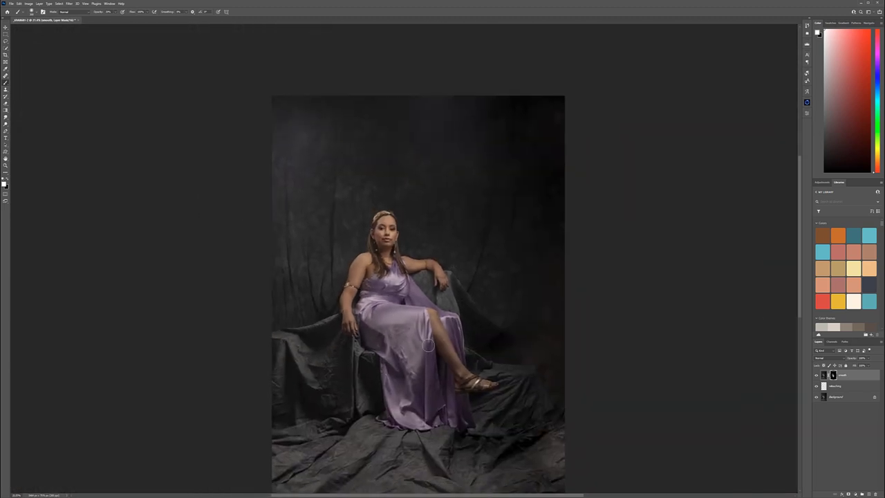
scroll(428, 344, "up", 2)
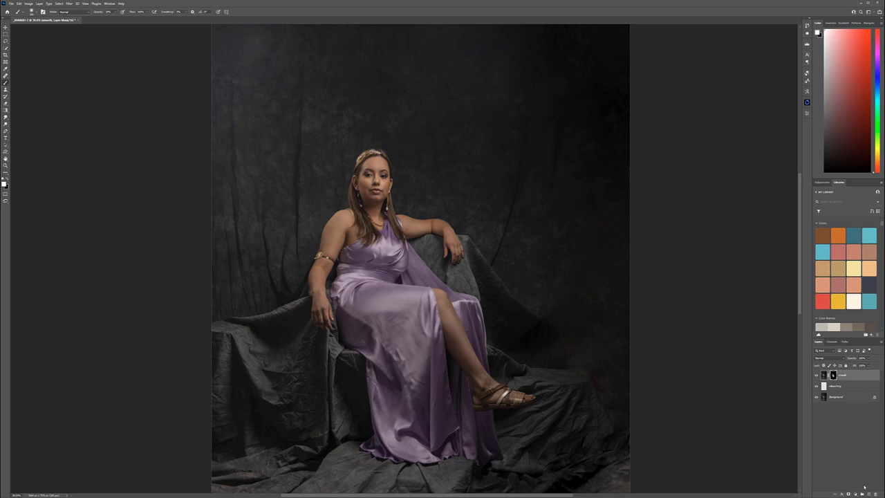
- Merge the visible image onto a new top layer named hair and open the Oil Paint filter for it
key("ctrl+shift+alt+e")
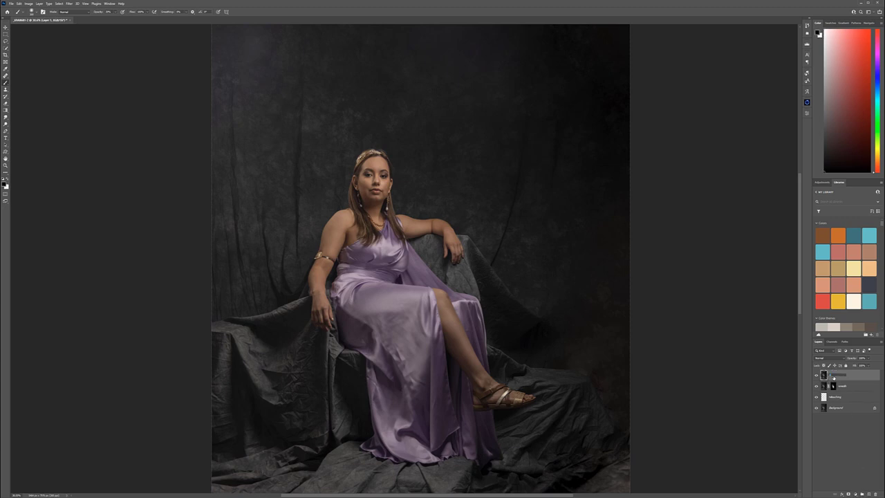
key("Return")
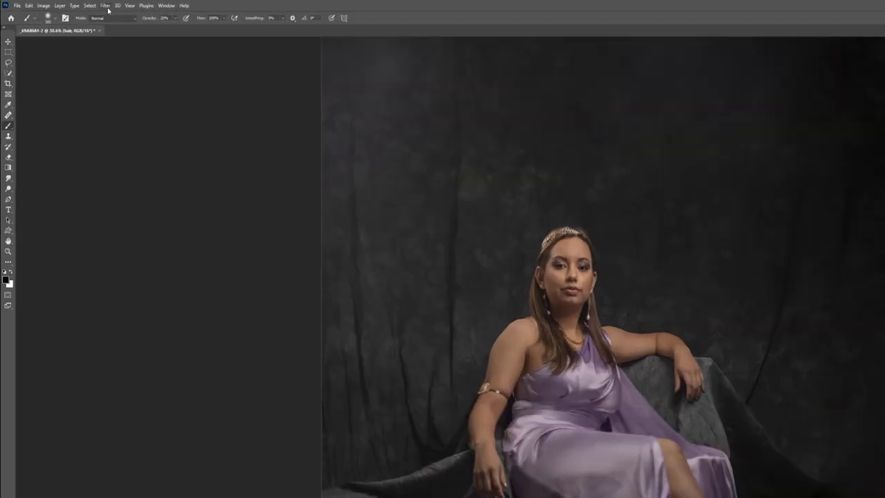
left_click(69, 3)
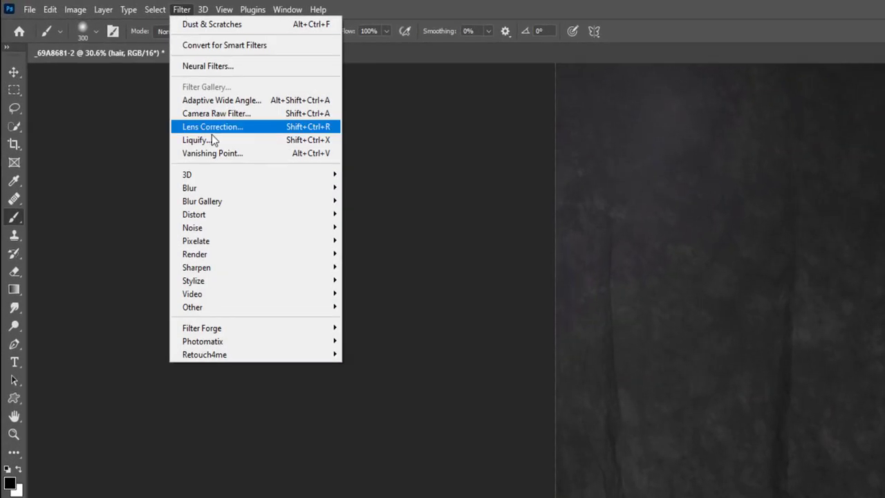
mouse_move(274, 281)
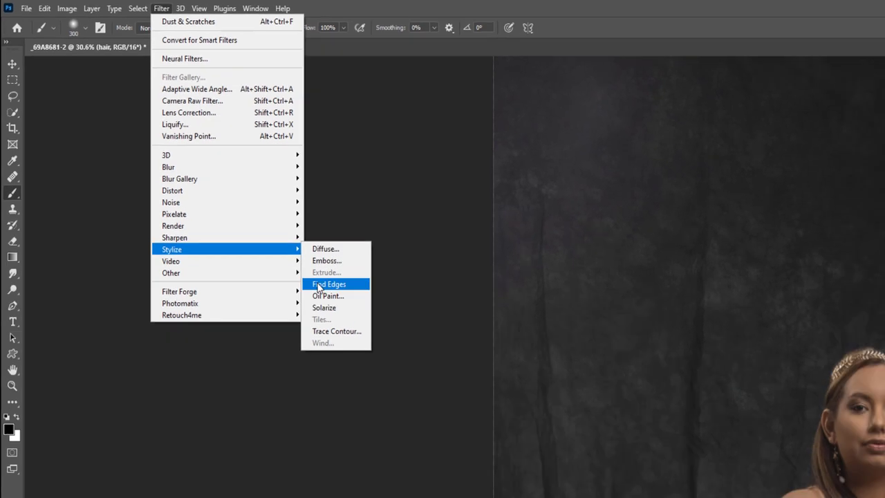
left_click(322, 284)
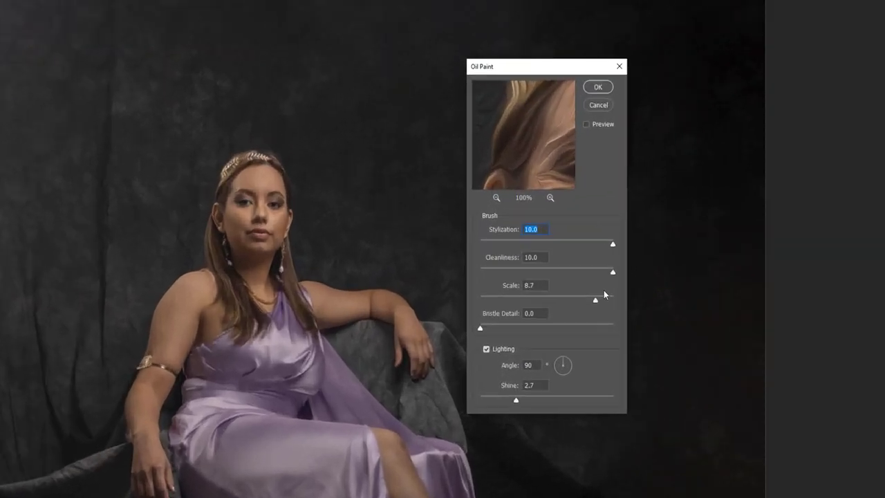
- Apply Oil Paint to the hair layer with stylization and cleanliness 10.0, scale 0.1, bristle detail 0.0 and lighting on
left_click_drag(544, 224, 490, 223)
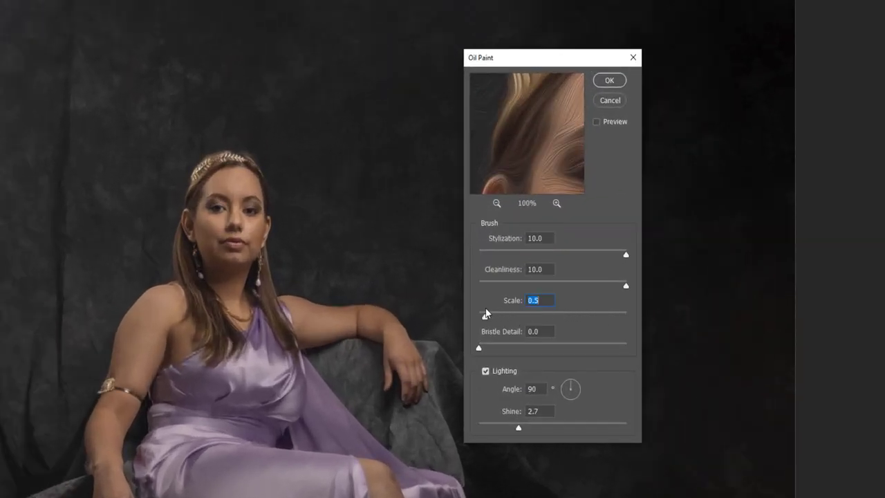
left_click_drag(491, 319, 479, 318)
left_click_drag(566, 347, 389, 338)
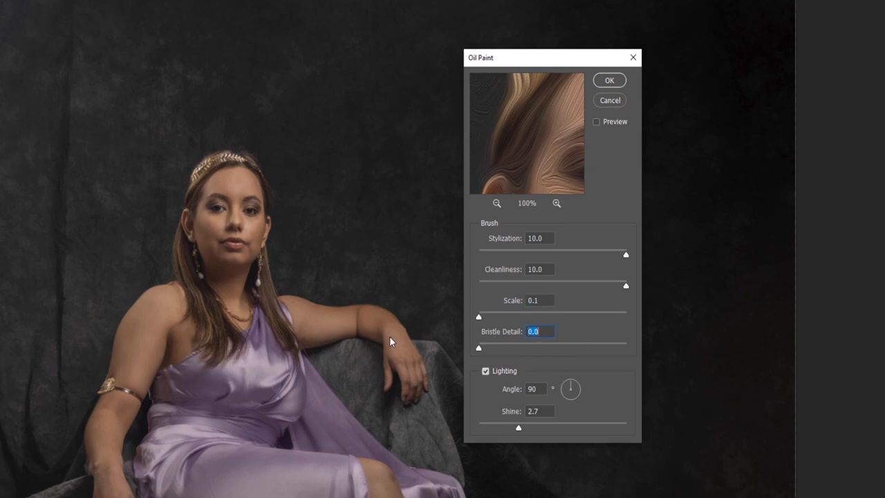
left_click(486, 371)
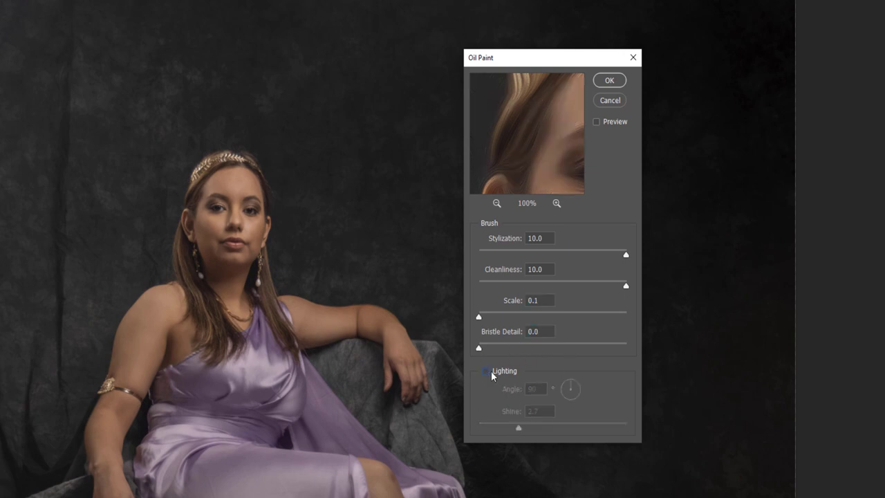
left_click(491, 371)
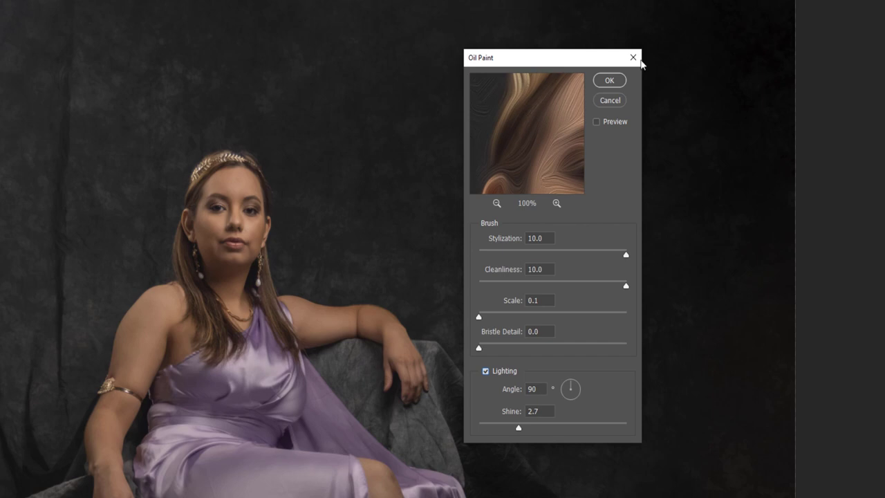
left_click(611, 82)
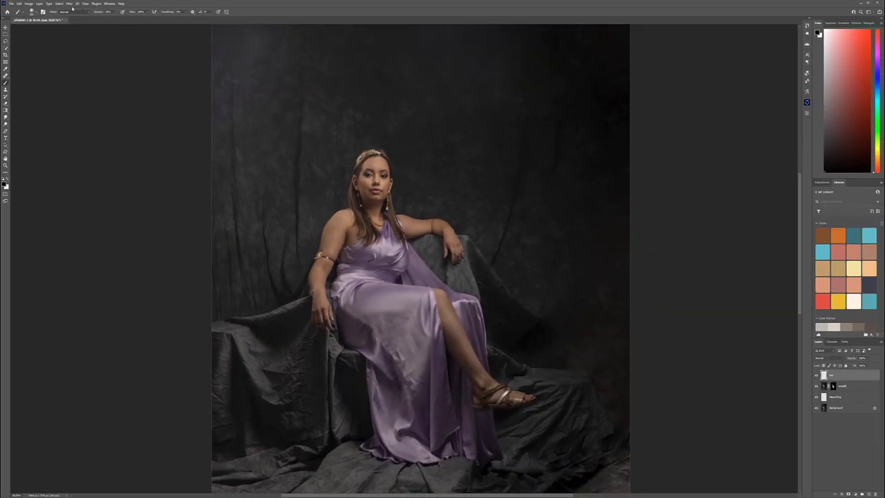
- Sharpen the hair layer using Unsharp Mask with a 1.0-pixel radius and threshold 0, and return to the Brush tool
left_click(69, 3)
mouse_move(104, 102)
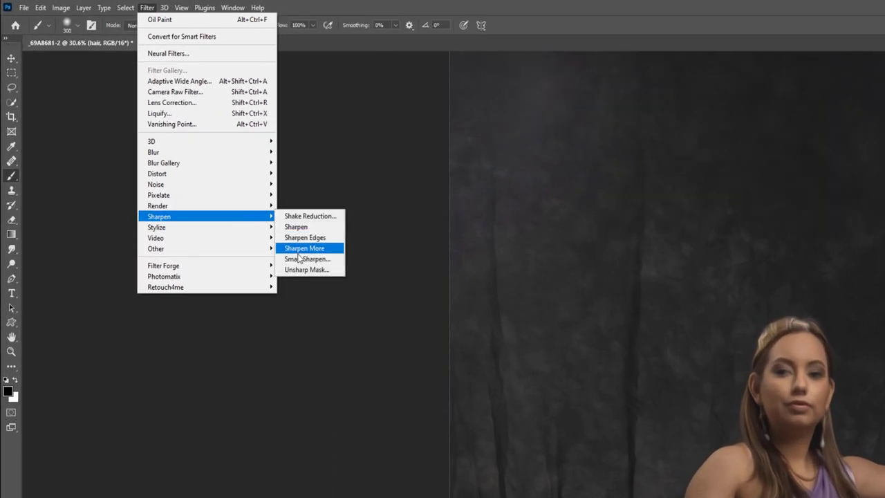
left_click(306, 268)
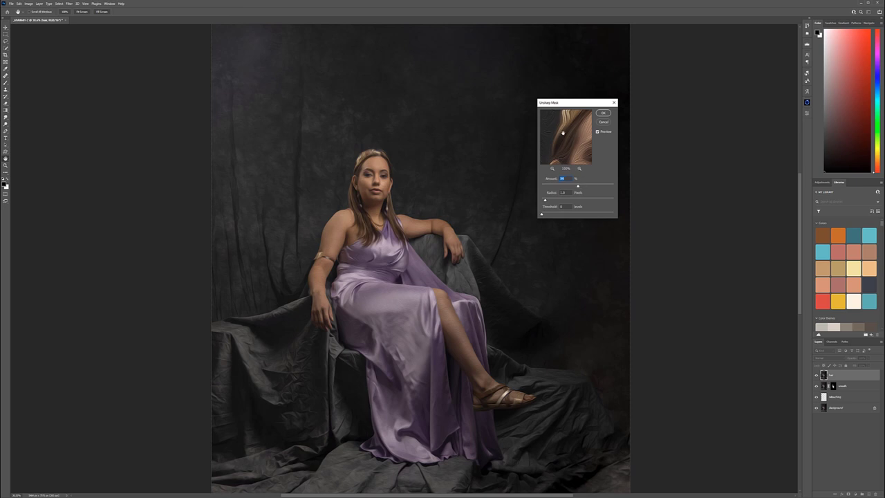
key("Return")
key("b")
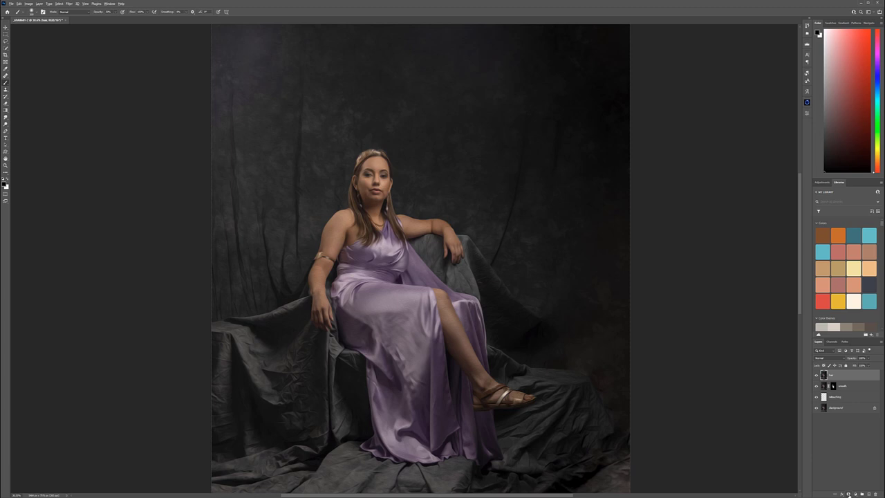
- Add a black mask to the hair layer and shrink the brush to fit the hair strands beside the neck
left_click(849, 493, "alt")
scroll(352, 194, "up", 10)
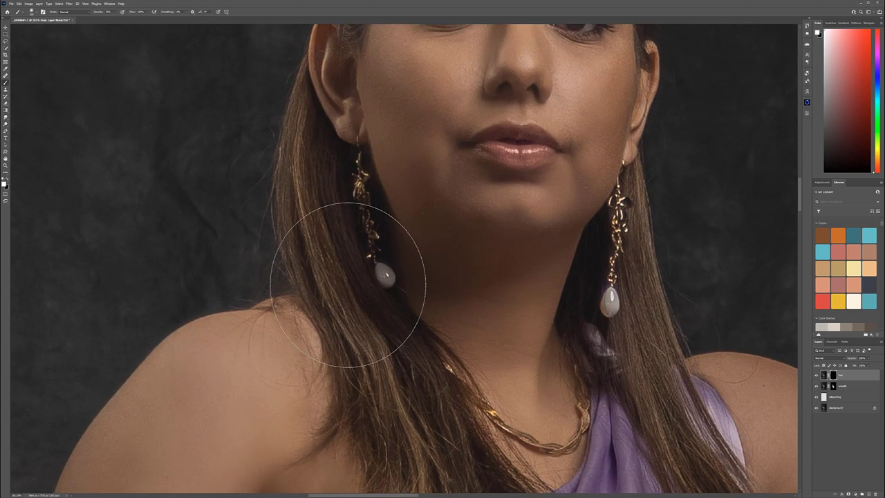
key("bracketleft")
key("bracketleft")
key("bracketleft")
key("bracketleft")
key("bracketleft")
key("bracketleft")
key("bracketleft")
key("bracketleft")
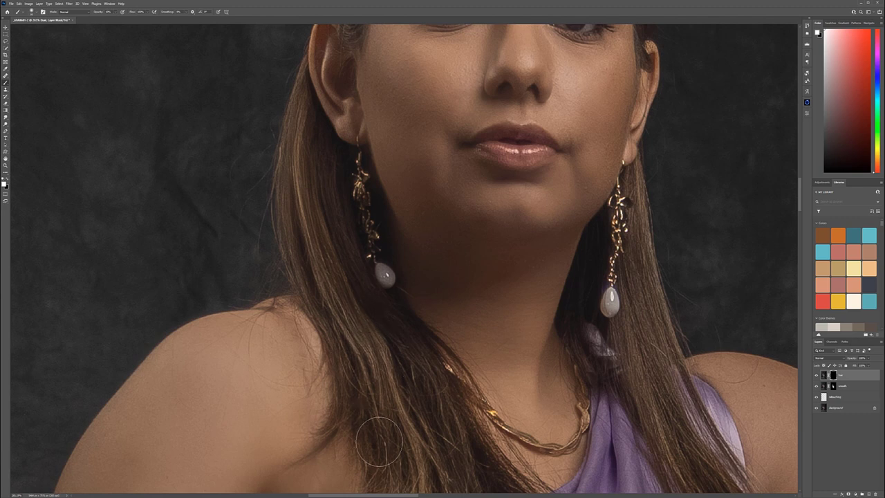
- Paint the hair layer's mask white over the hair on both sides from crown to tips, and check the whole figure
scroll(379, 442, "down", 5)
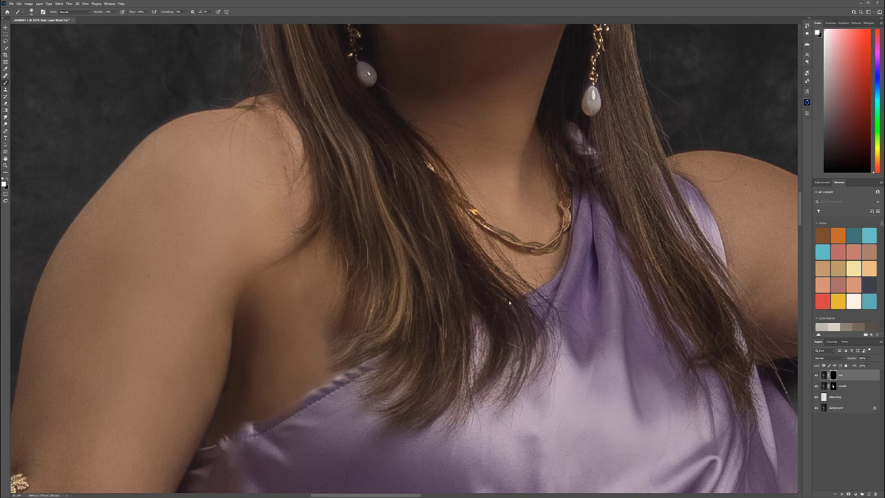
left_click_drag(367, 113, 384, 305)
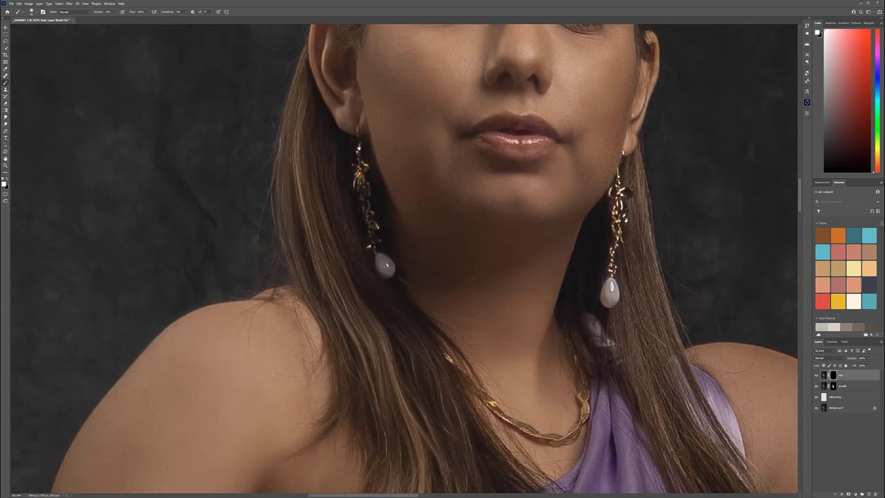
left_click_drag(317, 138, 268, 449)
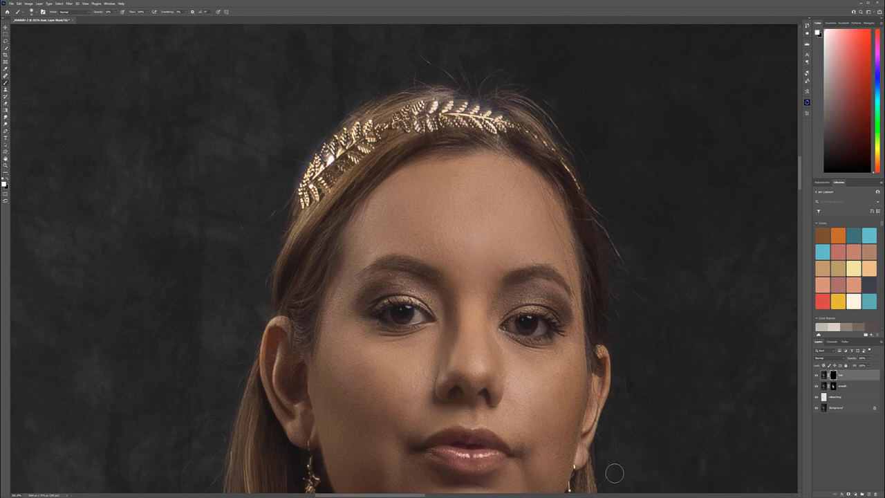
left_click_drag(615, 473, 516, 200)
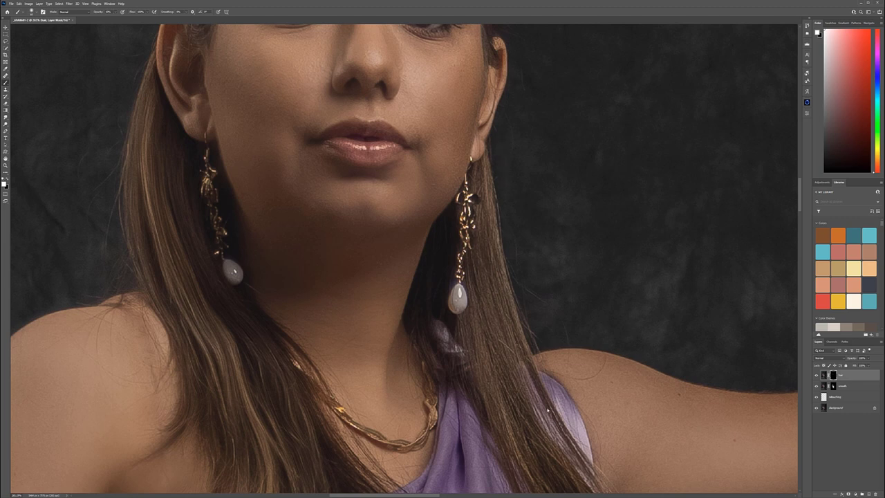
left_click_drag(548, 409, 459, 254)
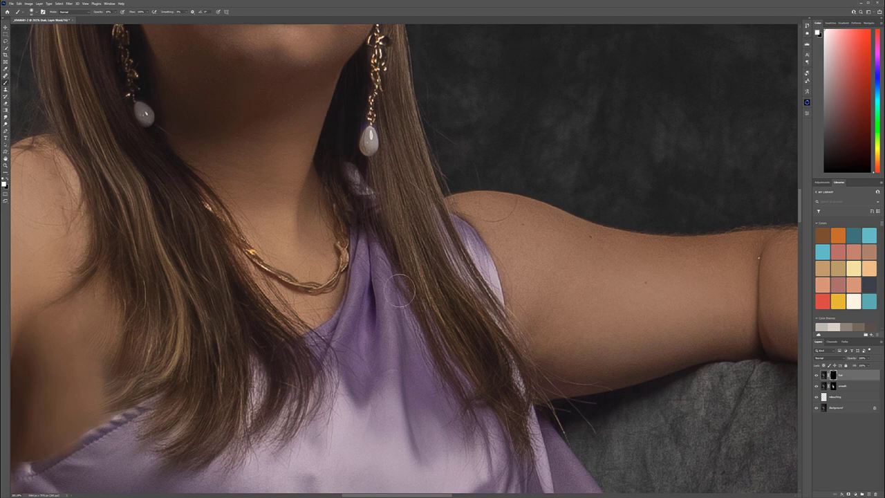
scroll(399, 290, "down", 8)
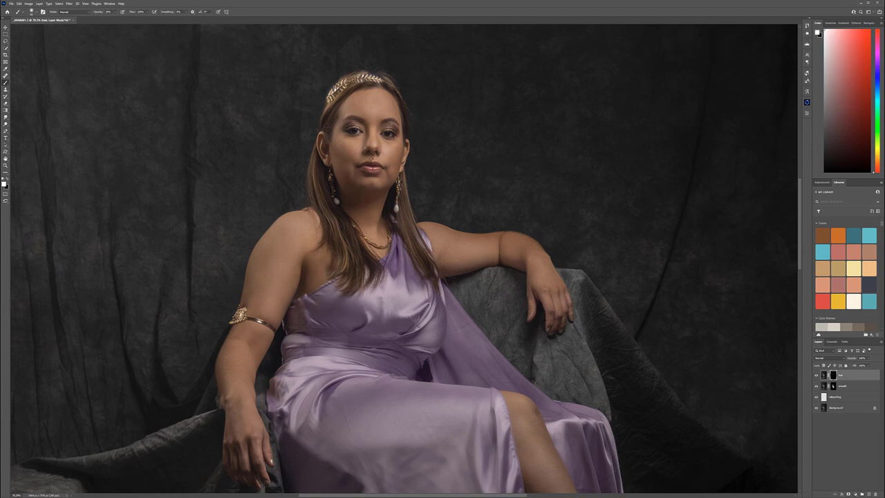
scroll(400, 290, "down", 5)
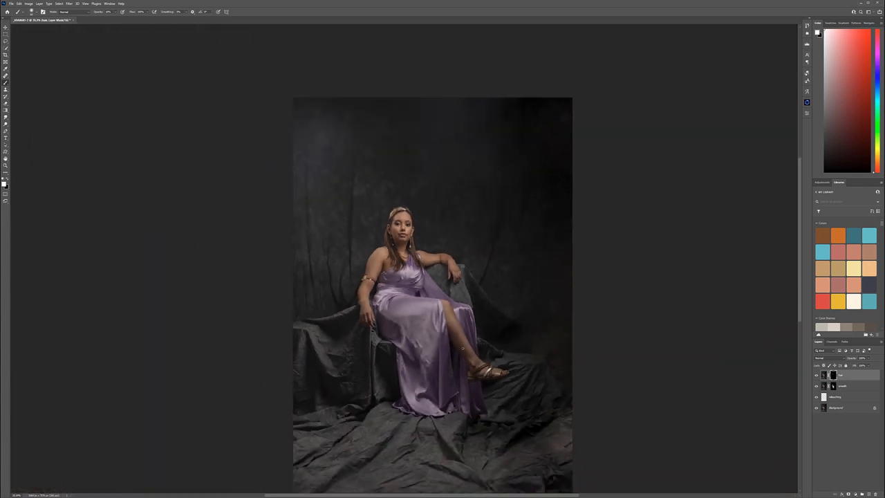
left_click_drag(462, 348, 454, 323)
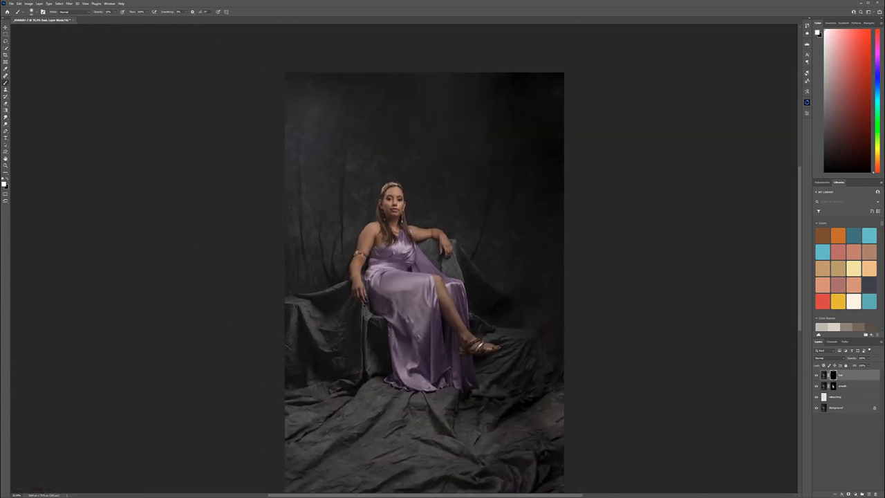
- Create a new top layer named db, fill it with 50% Gray and set its blend mode to Soft Light
left_click(868, 493)
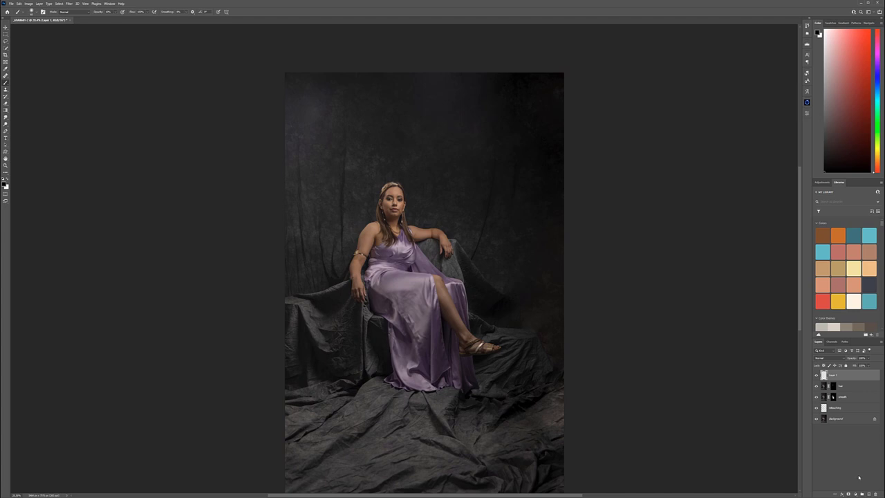
key("shift+F5")
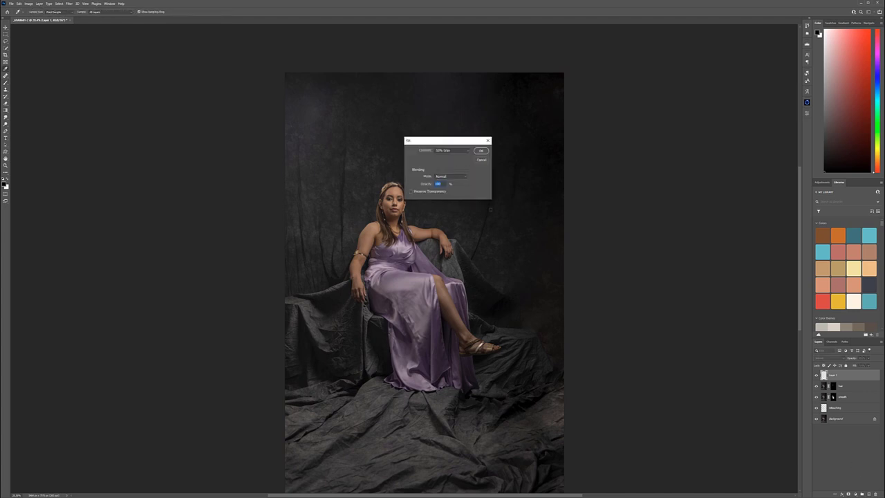
key("Return")
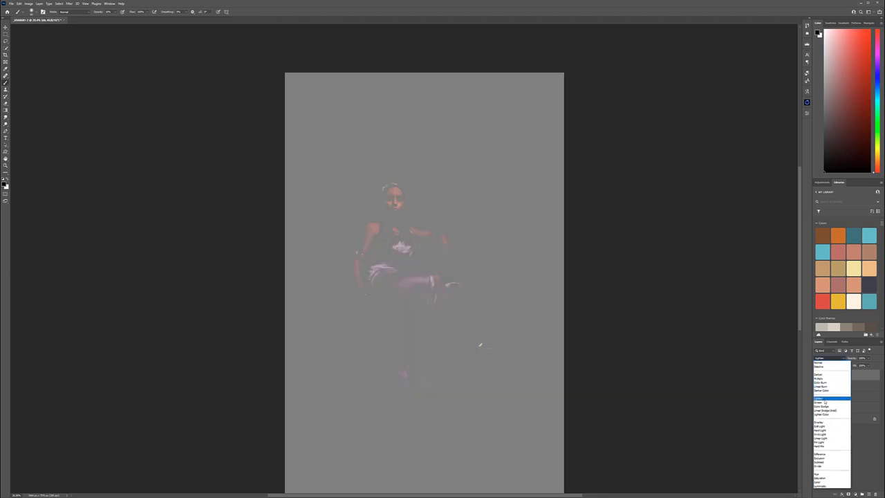
left_click(821, 420)
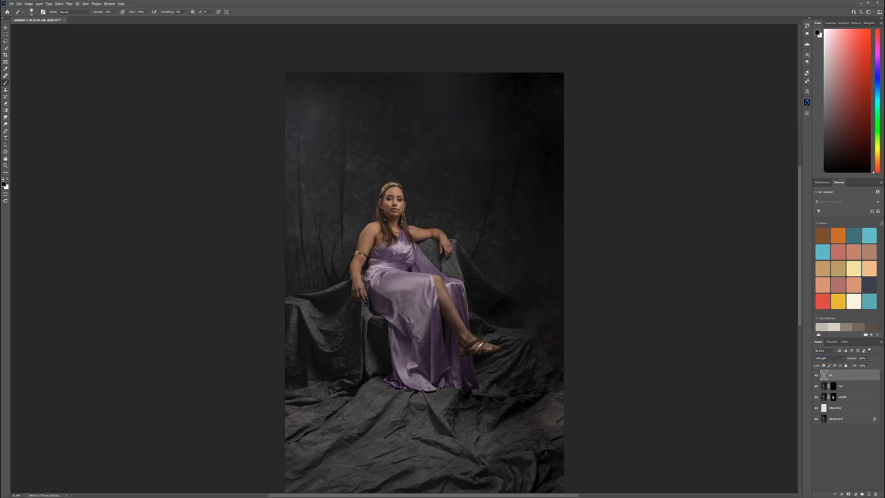
- Dodge and burn the face and neck on the db layer with a soft round brush, and compare with the layer hidden
scroll(386, 205, "up", 10)
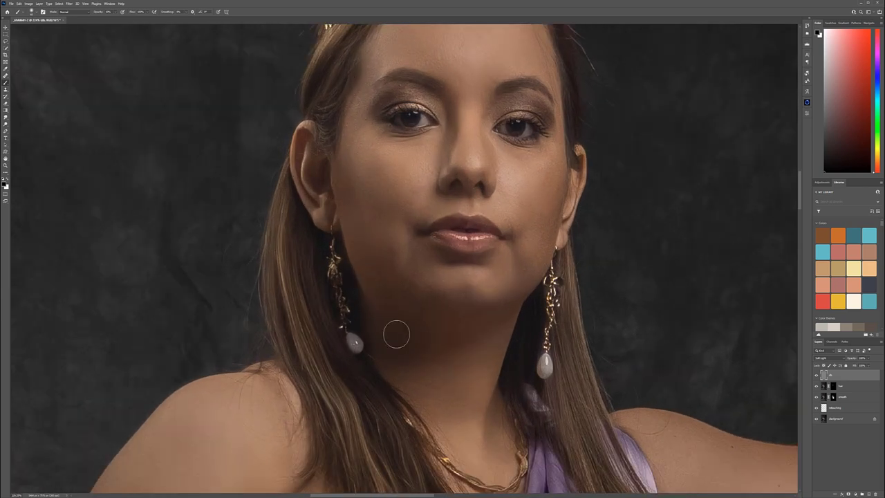
scroll(396, 334, "down", 3)
right_click(382, 276)
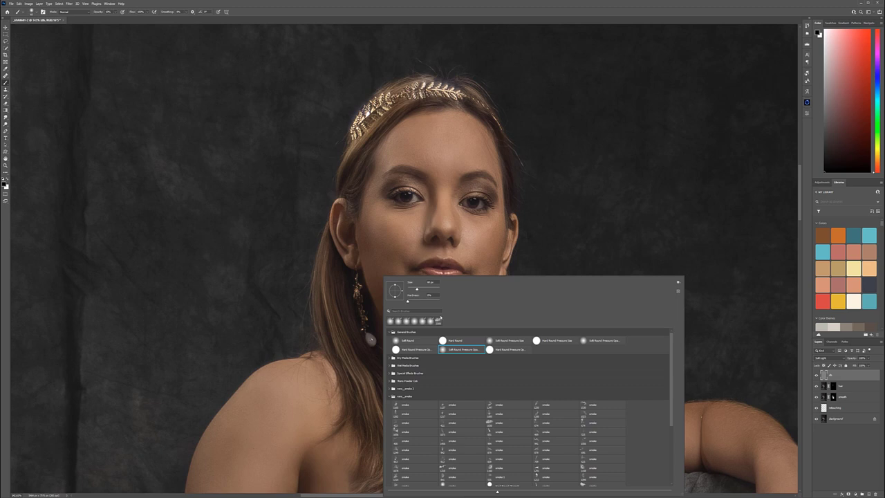
left_click(357, 188)
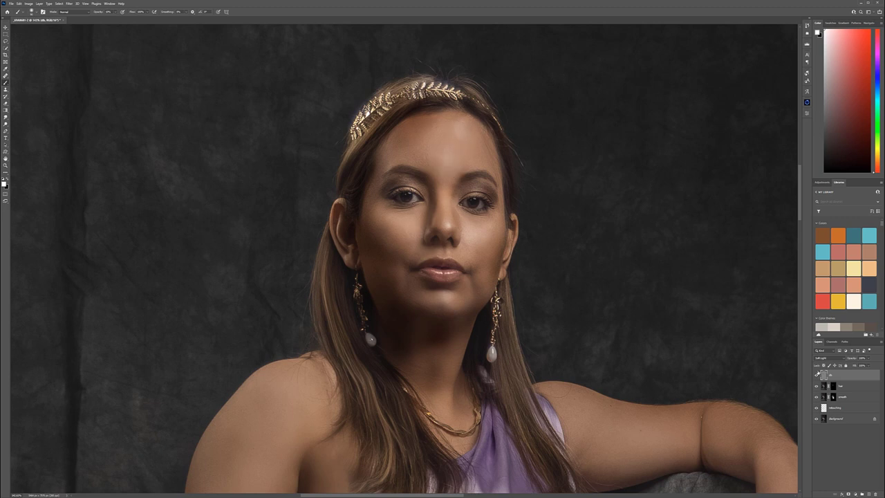
left_click(815, 374)
left_click(815, 374)
left_click(815, 374)
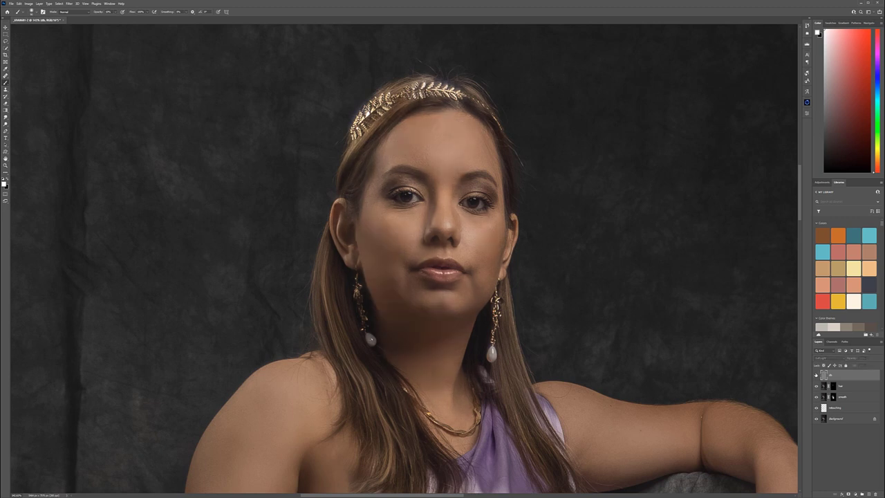
left_click(815, 374)
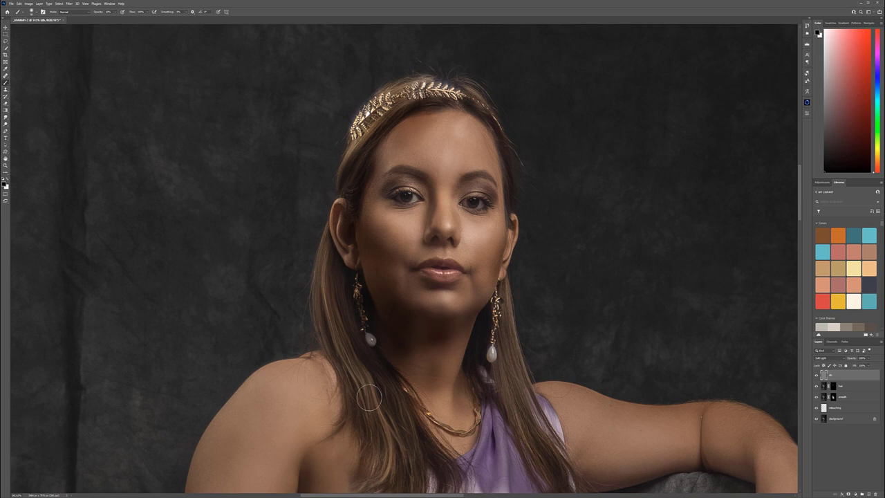
- Shape the shoulders, arms and hands on the db layer, burning the shadows with black and dodging the highlights with white
left_click_drag(368, 419, 437, 184)
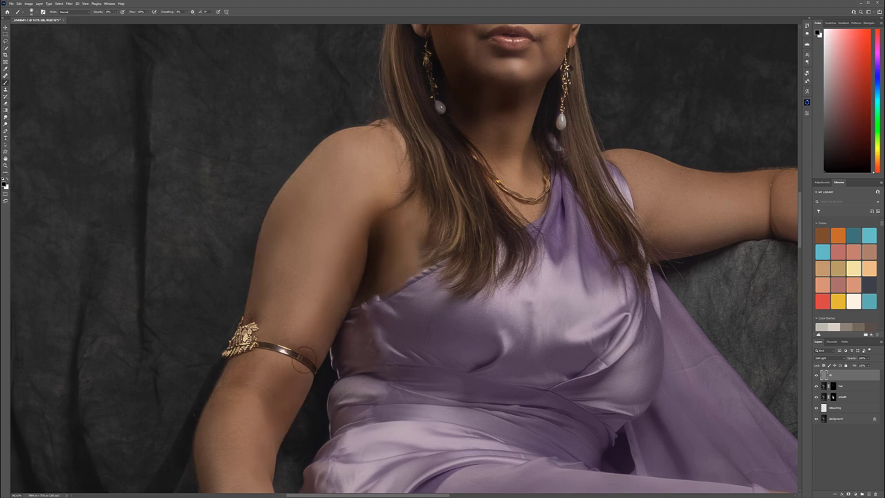
scroll(315, 353, "down", 3)
left_click_drag(351, 433, 350, 296)
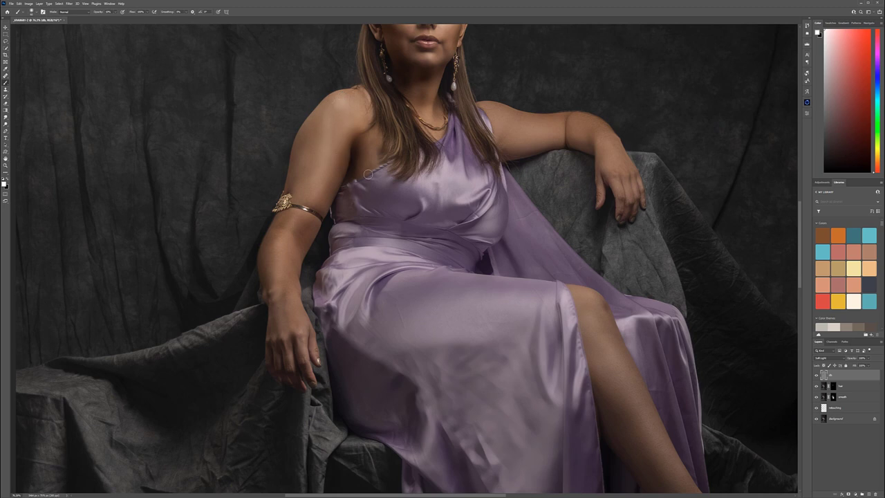
key("x")
mouse_move(361, 173)
left_mouse_down()
mouse_move(368, 108)
mouse_move(341, 154)
mouse_move(316, 114)
mouse_move(297, 172)
mouse_move(303, 122)
mouse_move(340, 100)
mouse_move(298, 142)
left_mouse_up()
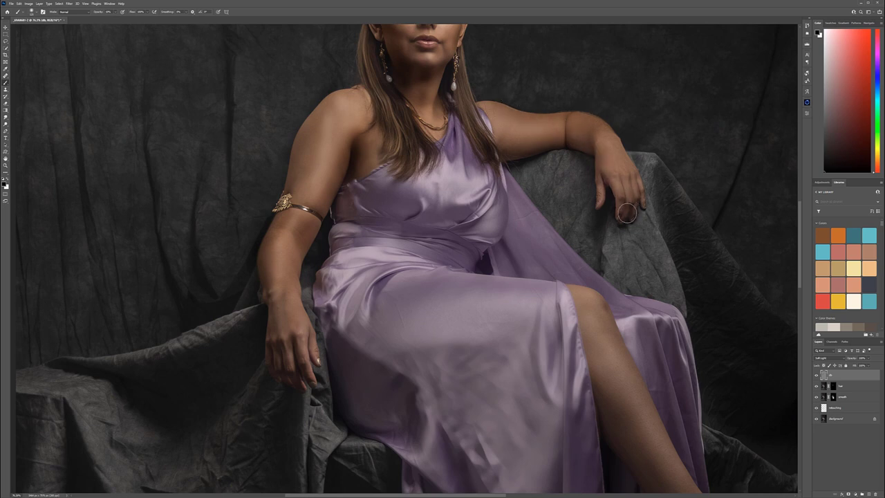
key("x")
- Burn the edges of the exposed leg from the knee to the sandalled foot with black on the db layer
left_click_drag(686, 371, 488, 255)
key("x")
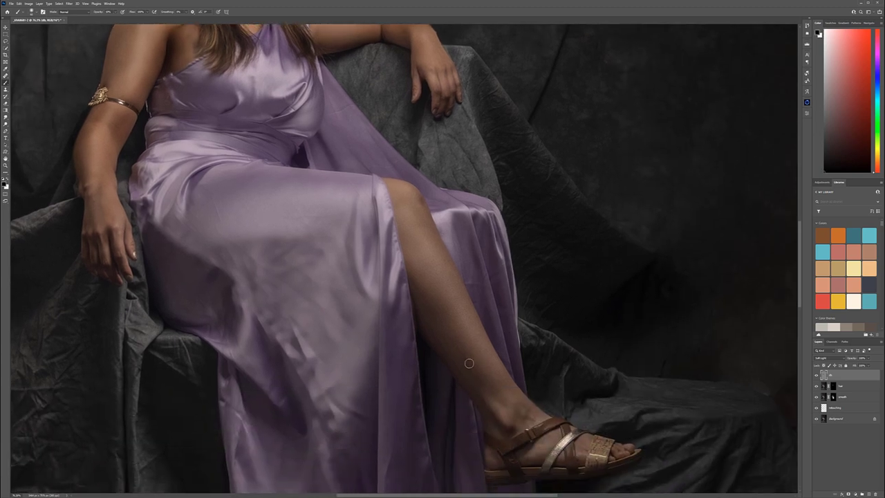
mouse_move(405, 232)
left_mouse_down()
mouse_move(436, 343)
mouse_move(417, 234)
mouse_move(409, 271)
mouse_move(508, 471)
mouse_move(516, 450)
left_mouse_up()
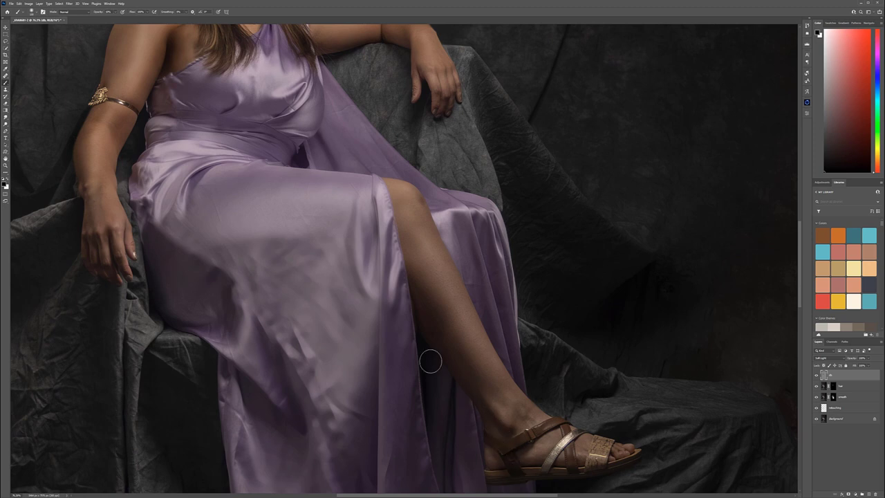
left_click_drag(388, 217, 428, 288)
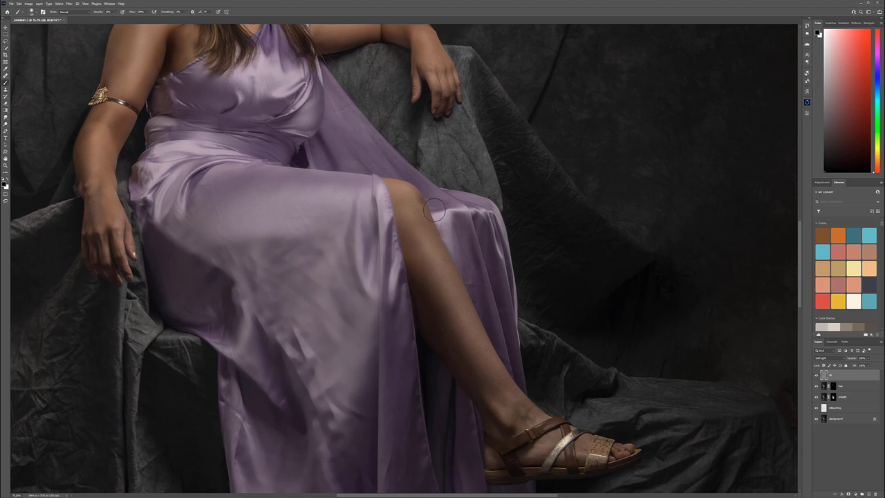
mouse_move(434, 212)
left_mouse_down()
mouse_move(449, 259)
mouse_move(479, 311)
mouse_move(467, 361)
mouse_move(454, 358)
mouse_move(531, 447)
left_mouse_up()
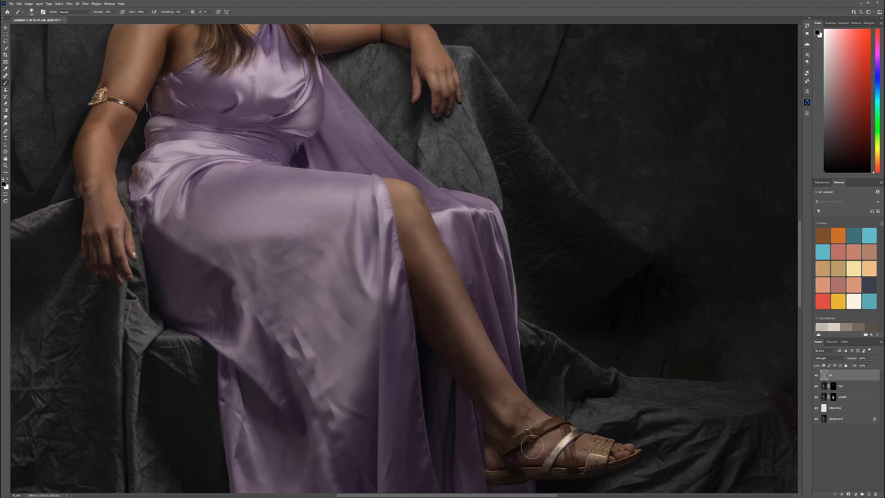
mouse_move(408, 251)
left_mouse_down()
mouse_move(420, 299)
mouse_move(425, 293)
mouse_move(524, 446)
mouse_move(534, 443)
mouse_move(512, 460)
mouse_move(571, 456)
left_mouse_up()
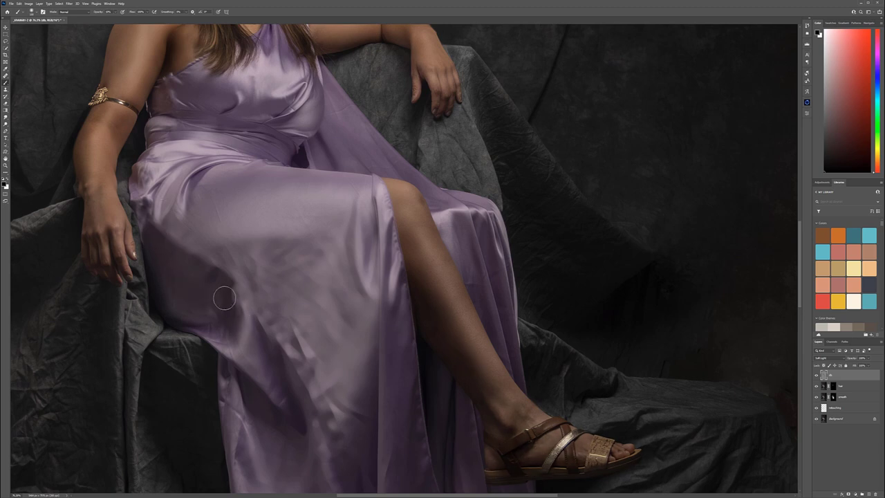
- Burn the shadow folds of the skirt down to the hem with black, using an enlarged brush
key("ctrl+0")
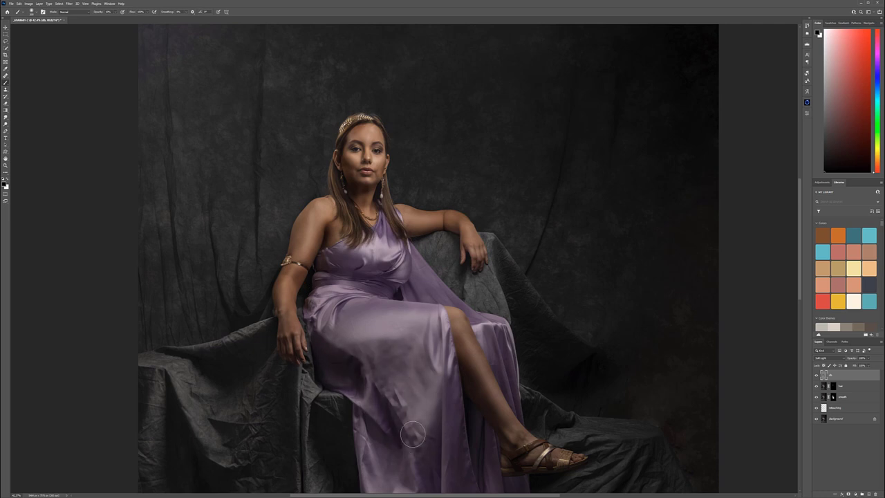
left_click_drag(448, 466, 462, 302)
left_click_drag(413, 340, 407, 318)
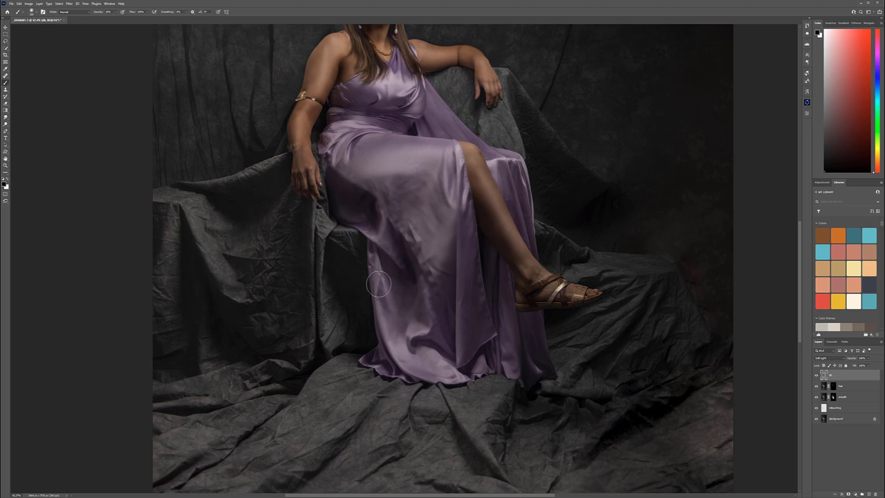
key("]")
key("]")
key("]")
key("]")
key("]")
key("]")
key("]")
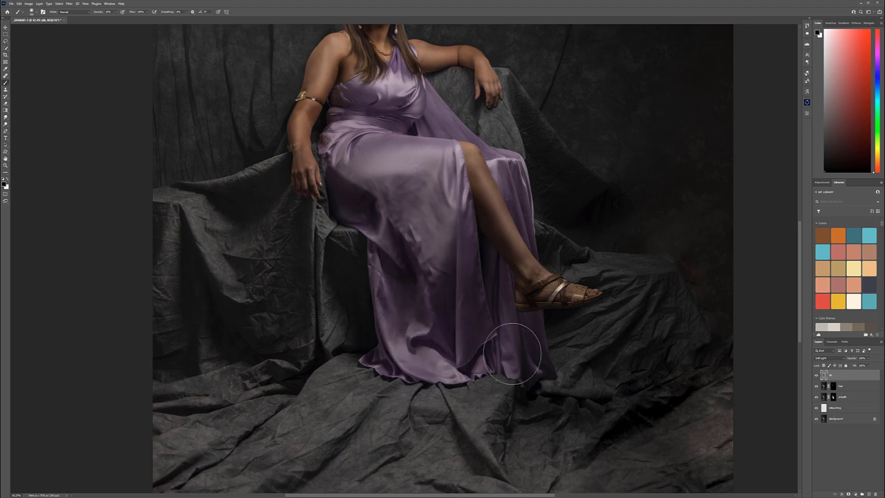
mouse_move(464, 210)
left_mouse_down()
mouse_move(389, 207)
mouse_move(438, 231)
mouse_move(455, 216)
mouse_move(429, 199)
mouse_move(441, 186)
mouse_move(502, 278)
mouse_move(500, 304)
mouse_move(458, 340)
mouse_move(426, 305)
mouse_move(408, 336)
mouse_move(467, 343)
mouse_move(410, 289)
mouse_move(376, 193)
mouse_move(355, 181)
mouse_move(389, 163)
mouse_move(471, 182)
mouse_move(428, 201)
mouse_move(439, 213)
mouse_move(454, 266)
left_mouse_up()
- Dodge the highlights on the skirt's thigh and lower folds with a smaller white brush, and check the whole figure
key("bracketleft")
key("bracketleft")
key("bracketleft")
key("bracketleft")
key("bracketleft")
key("bracketleft")
key("bracketleft")
key("bracketleft")
key("bracketleft")
key("bracketleft")
key("bracketleft")
key("bracketleft")
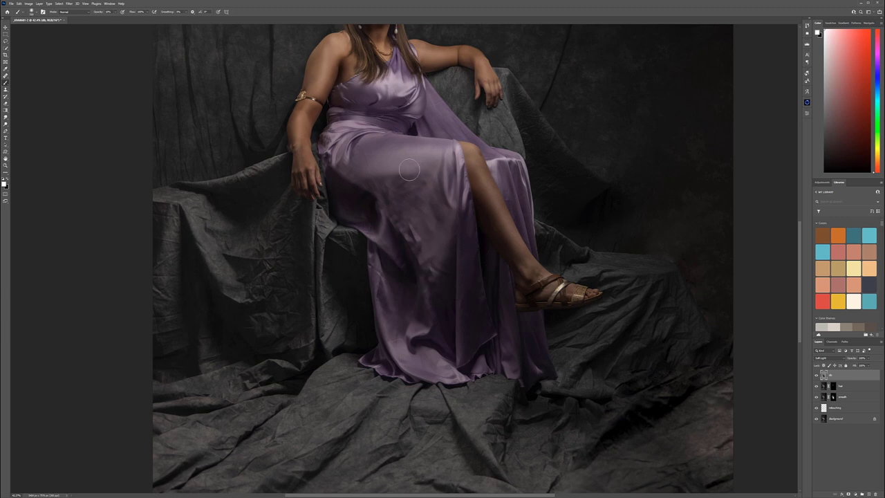
left_click_drag(362, 169, 437, 164)
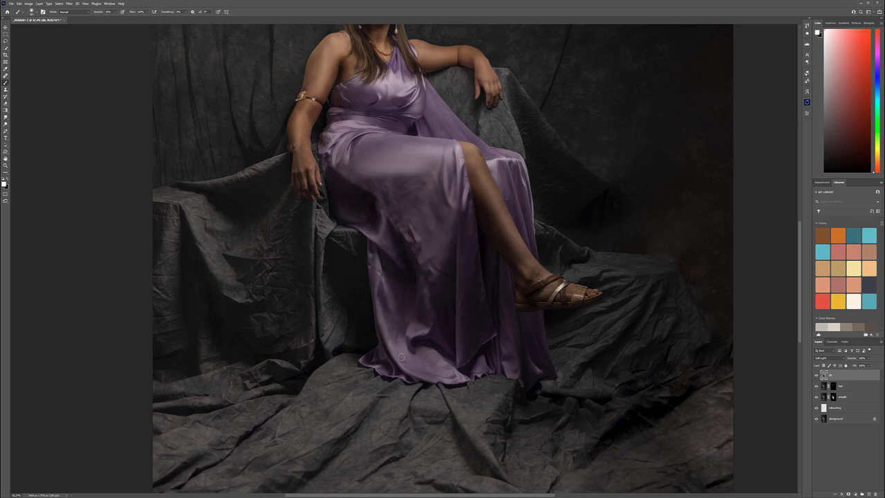
left_click_drag(403, 334, 432, 323)
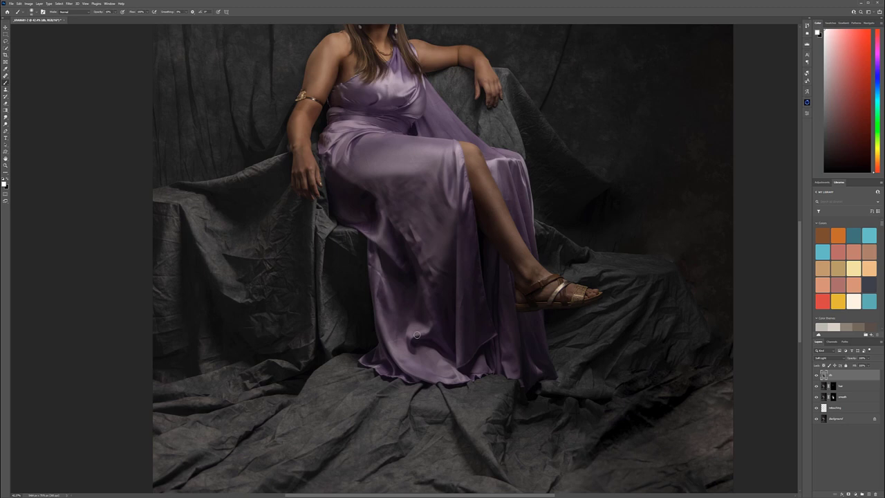
left_click_drag(455, 234, 428, 286)
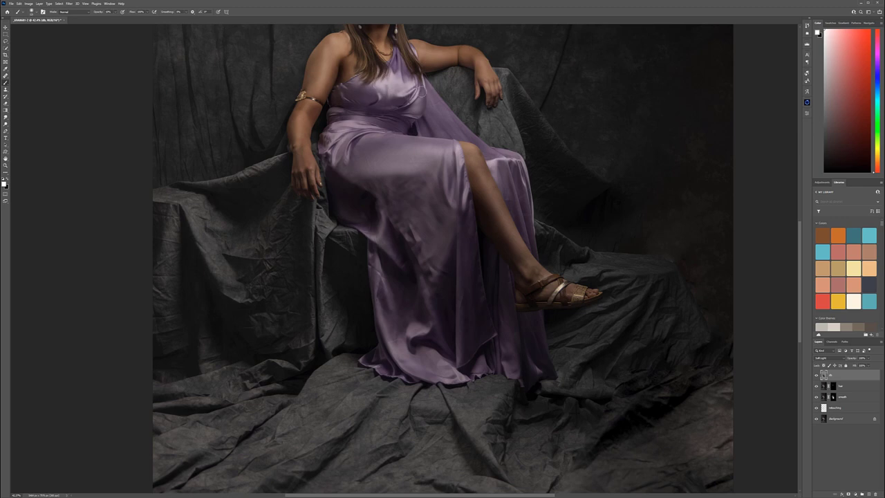
scroll(438, 185, "down", 3)
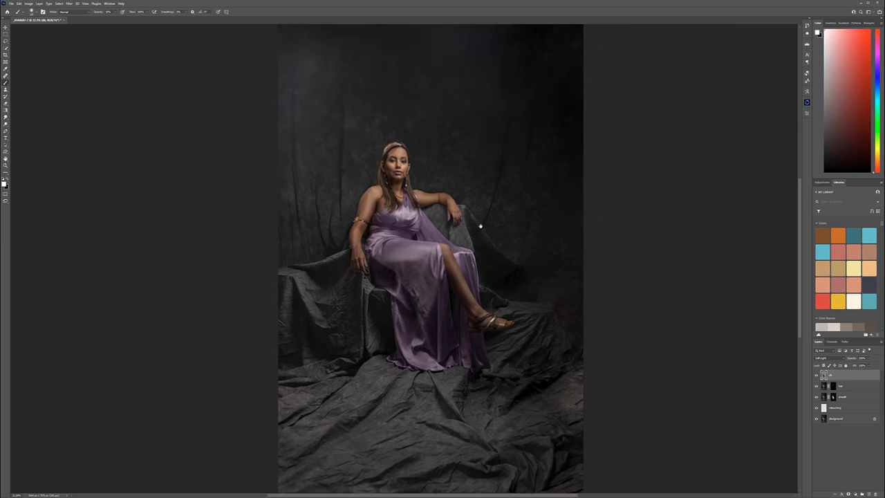
- Compare the portrait with and without the dodging and burning of the db layer
left_click(817, 375)
left_click(817, 375)
left_click(817, 376)
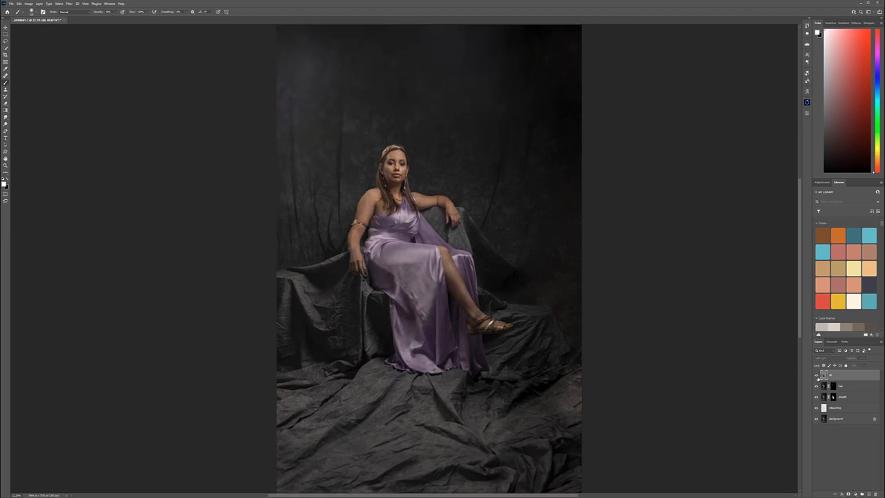
left_click(817, 375)
left_click(817, 375)
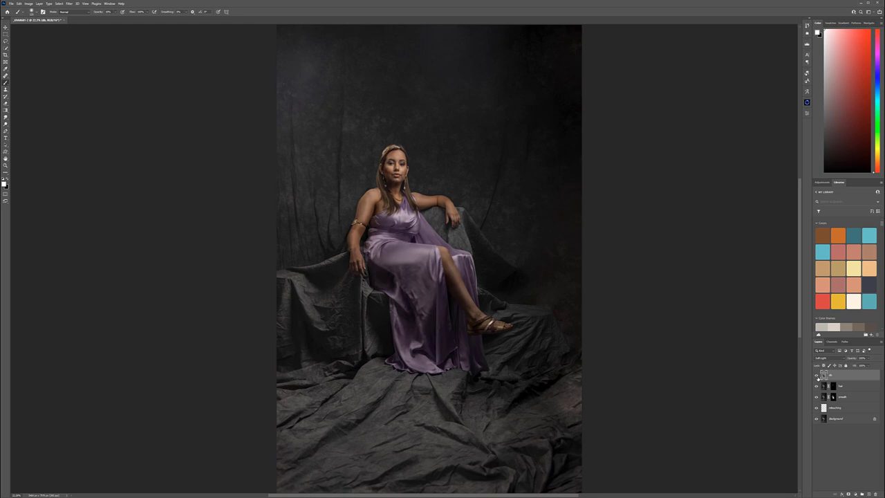
left_click(816, 375)
left_click(817, 375)
- Add a Black & White adjustment above the db layer and lower its reds, yellows, greens, cyans, blues and magentas
left_click(854, 494)
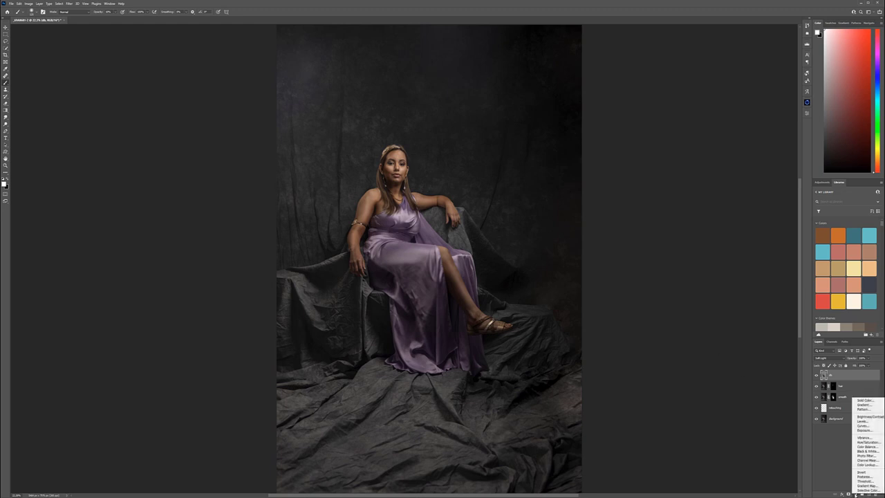
left_click(867, 450)
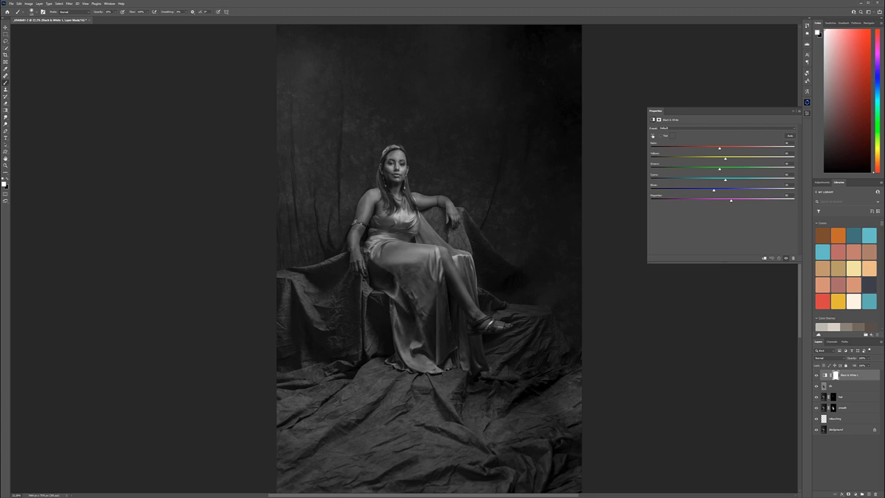
scroll(428, 297, "down", 2)
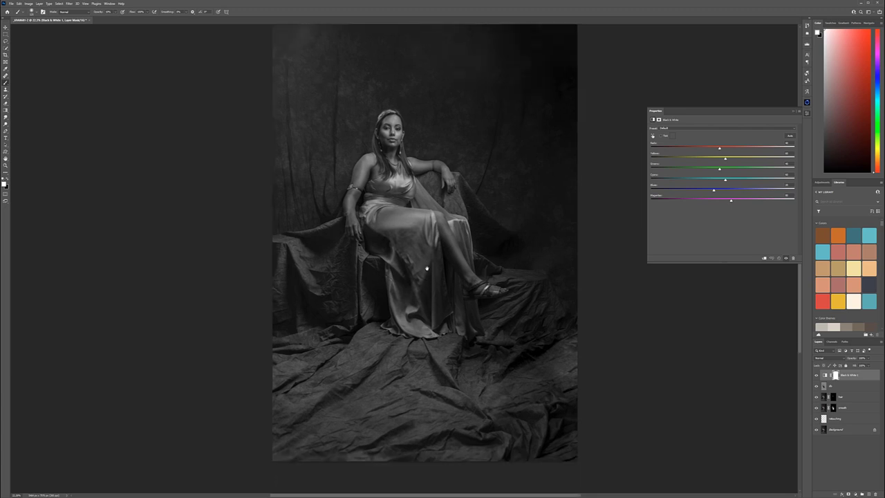
mouse_move(725, 158)
left_mouse_down()
mouse_move(707, 157)
mouse_move(708, 149)
mouse_move(719, 159)
left_mouse_up()
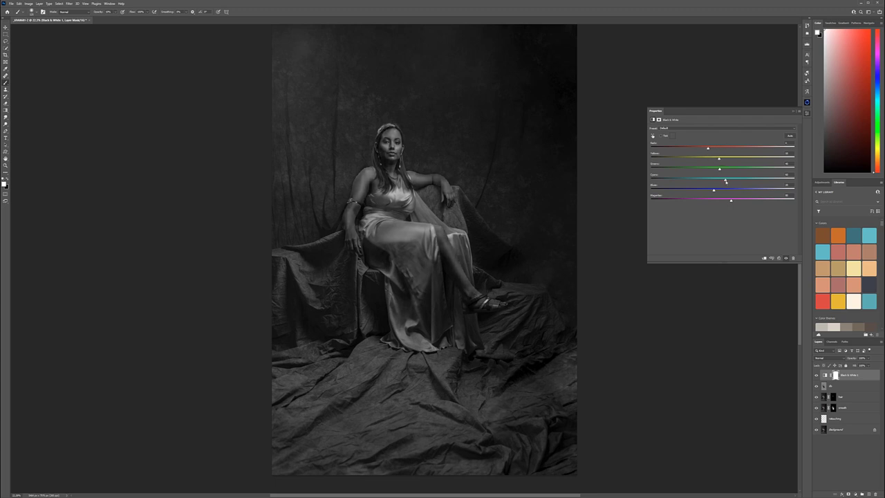
left_click_drag(714, 191, 691, 195)
left_click_drag(732, 201, 699, 202)
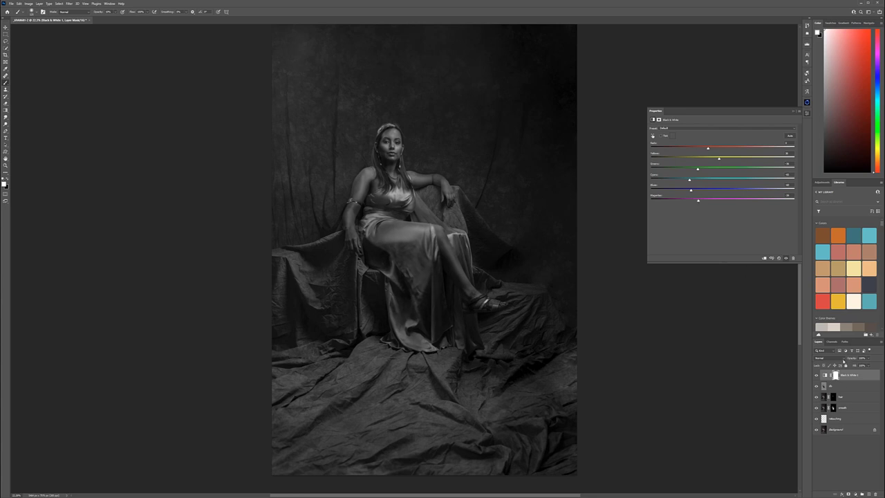
- Reduce the Black & White adjustment layer's opacity to about 20% for a slightly desaturated look
left_click(868, 359)
left_click_drag(848, 365, 853, 365)
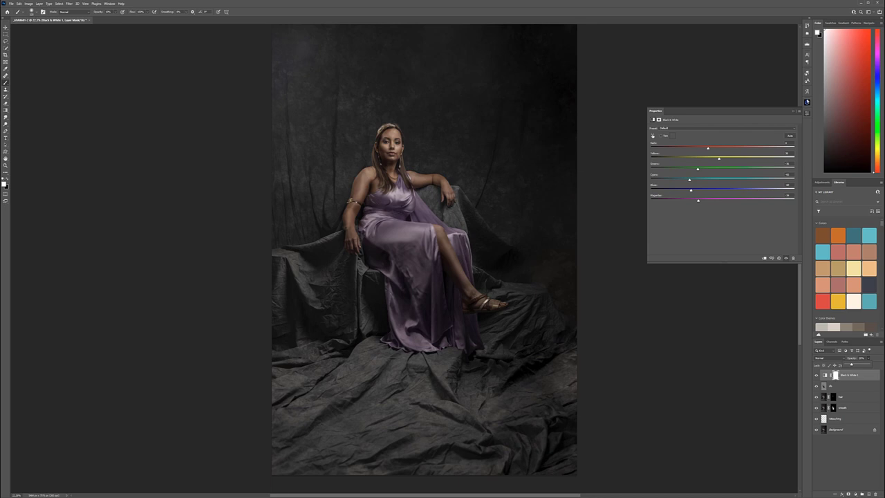
left_click(794, 111)
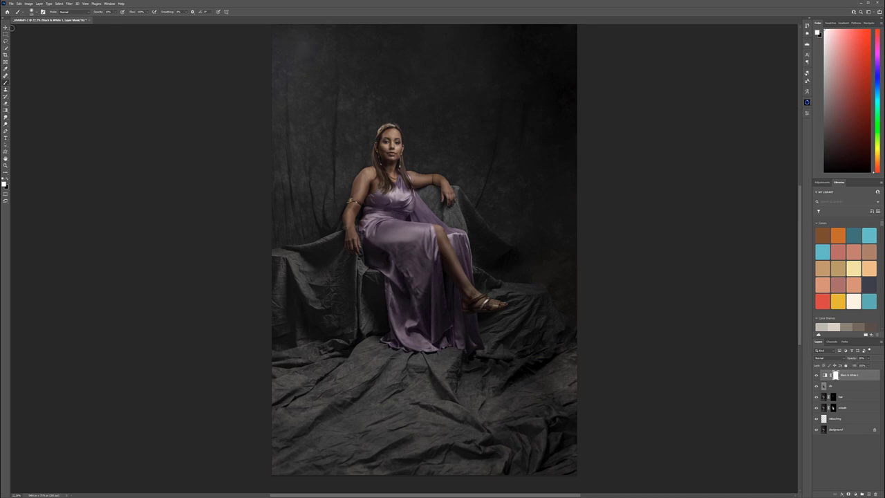
- Stamp all visible layers into a new merged layer at the top of the stack
left_click(6, 27)
scroll(195, 185, "down", 6)
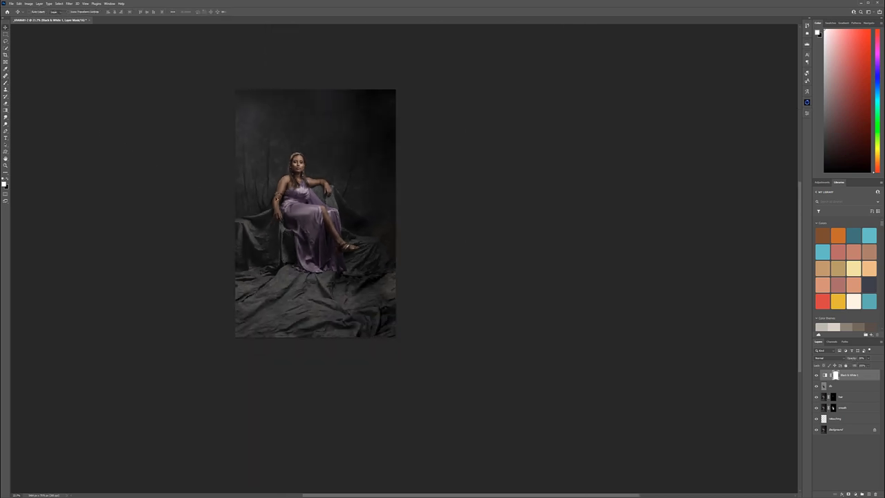
left_click_drag(280, 198, 374, 259)
scroll(477, 293, "up", 5)
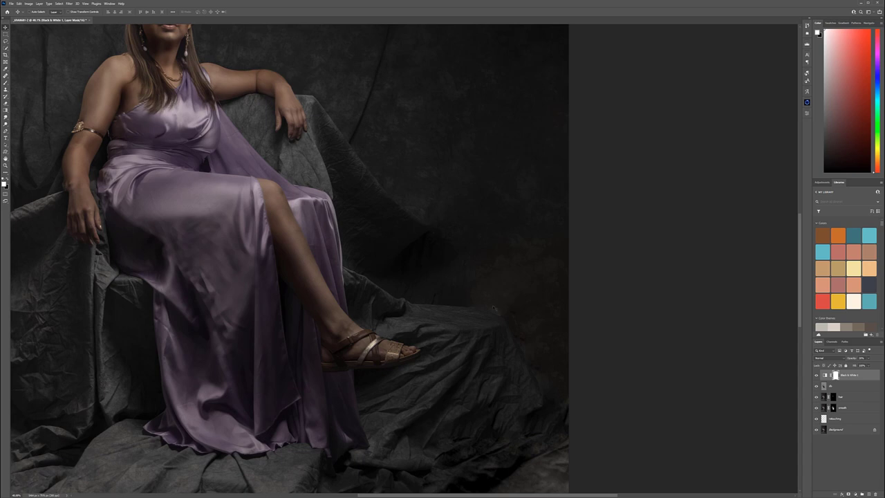
scroll(417, 198, "down", 2)
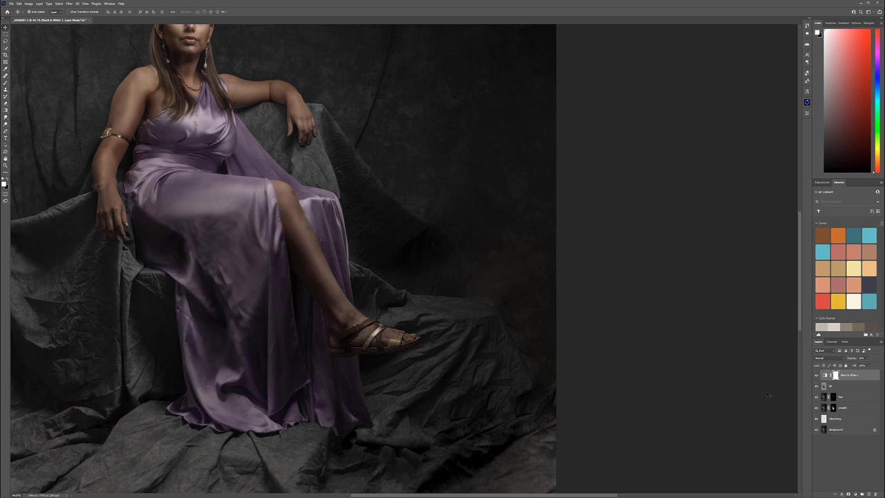
key("ctrl+shift+alt+e")
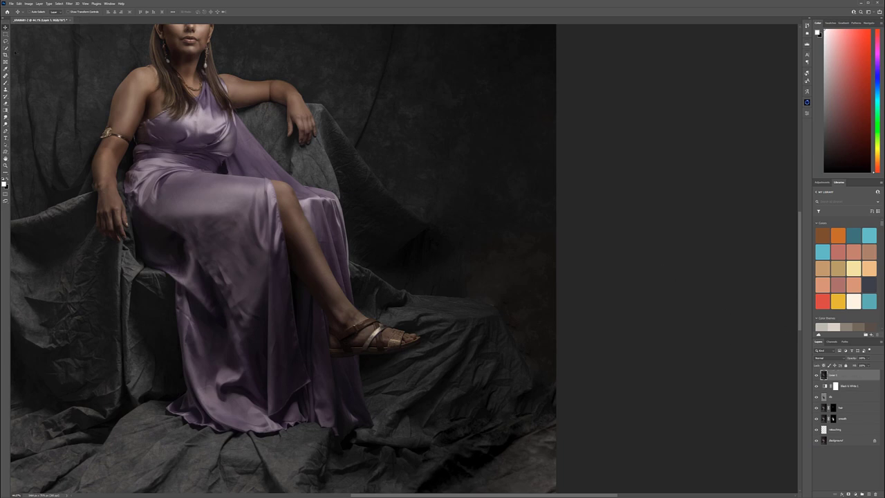
- Copy a lassoed section of the draped cloth beside the woman to a new layer and move it down toward the foot
left_click(5, 40)
mouse_move(444, 153)
left_mouse_down()
mouse_move(405, 129)
mouse_move(328, 108)
mouse_move(337, 175)
mouse_move(446, 279)
mouse_move(454, 137)
left_mouse_up()
key("ctrl+j")
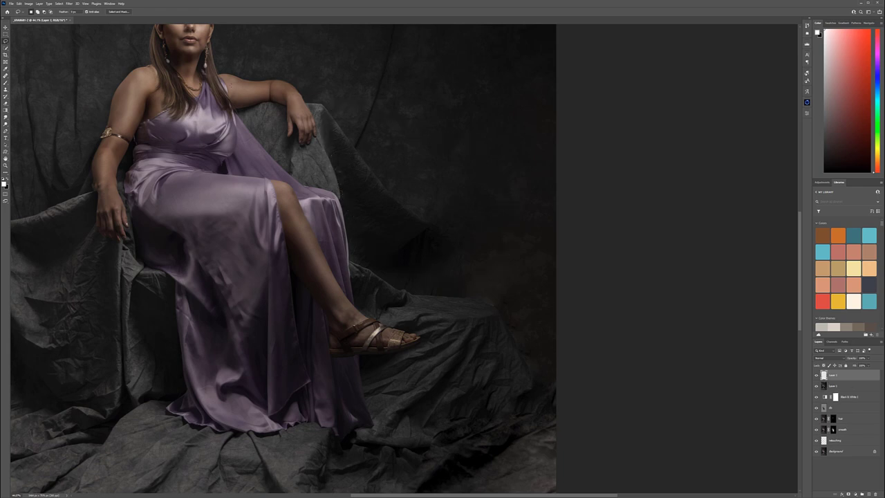
key("v")
mouse_move(466, 263)
left_mouse_down()
mouse_move(533, 278)
mouse_move(468, 288)
mouse_move(547, 346)
mouse_move(533, 323)
mouse_move(500, 322)
left_mouse_up()
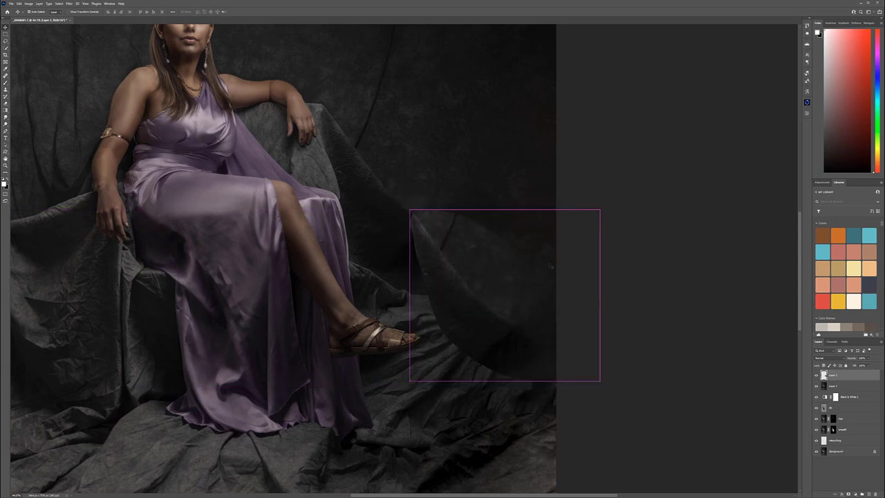
- Rotate the drape copy about 7 degrees counter-clockwise and place it as an extension of the cloth's sloping edge beside the skirt
key("ctrl+t")
left_click_drag(611, 200, 633, 179)
left_click_drag(465, 298, 437, 251)
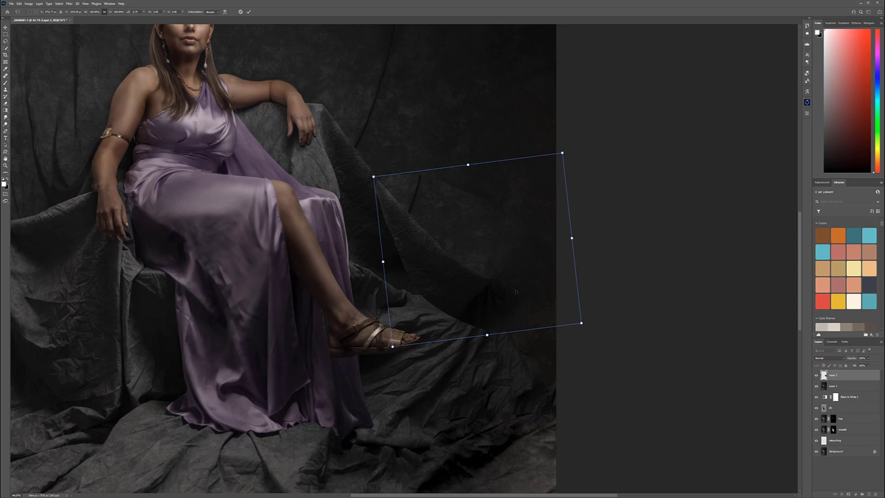
key("Return")
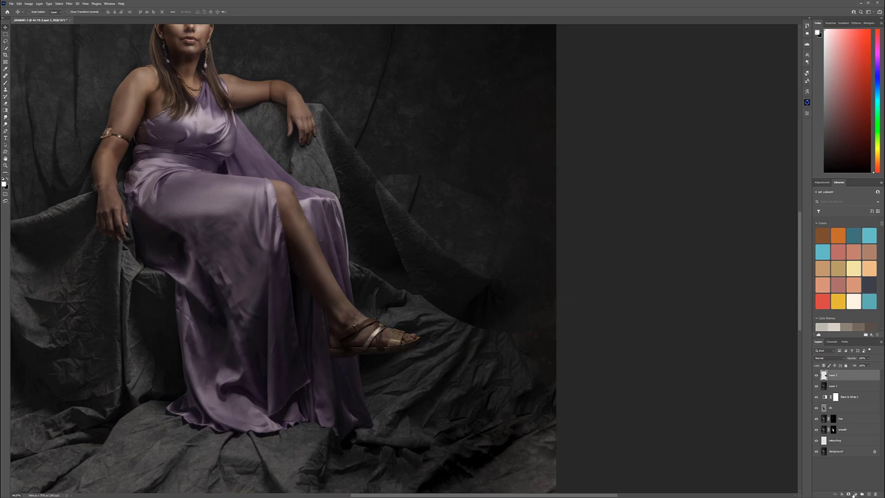
- Mask the drape copy and paint its hard edges away with an enlarged black brush, blending it into the backdrop and floor cloth
left_click(848, 494)
left_click(5, 82)
key("x")
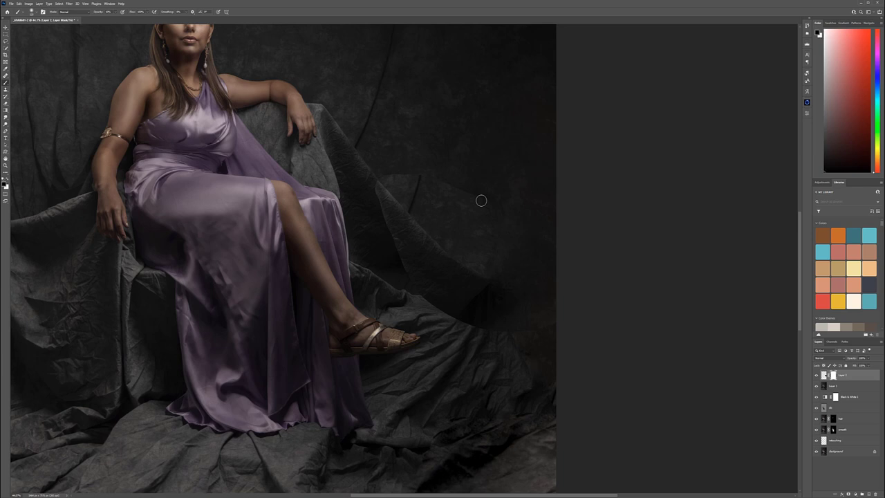
key("bracketright")
key("bracketright")
key("bracketright")
key("bracketright")
mouse_move(385, 187)
left_mouse_down()
mouse_move(383, 174)
mouse_move(379, 184)
left_mouse_up()
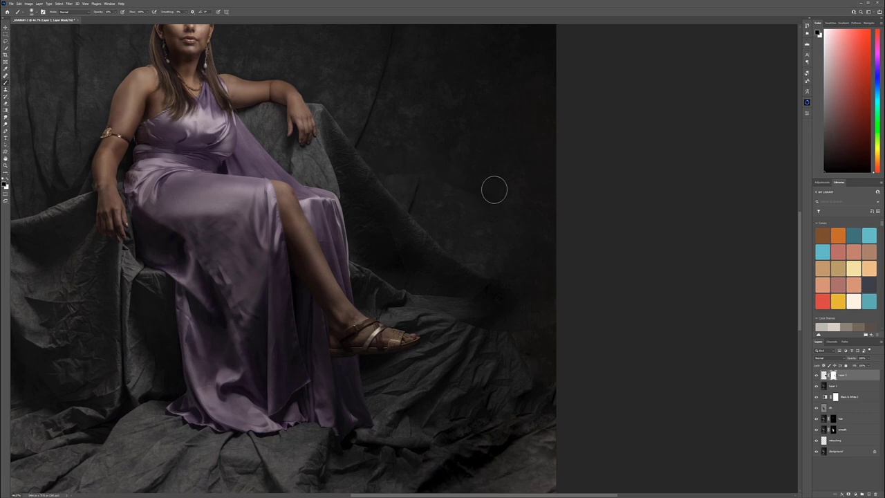
scroll(492, 190, "up", 3)
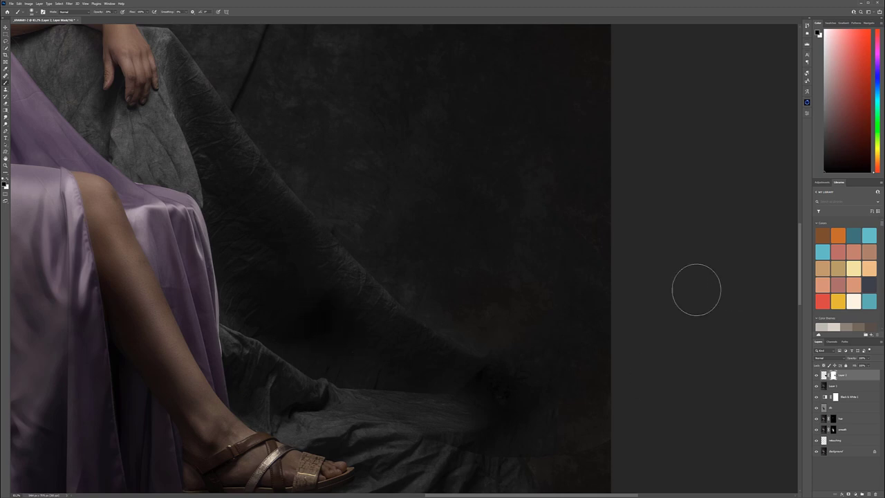
- Place the Sheikh Zayed Grand Mosque photo with the arch and domes as a new layer over the portrait
key("ctrl+0")
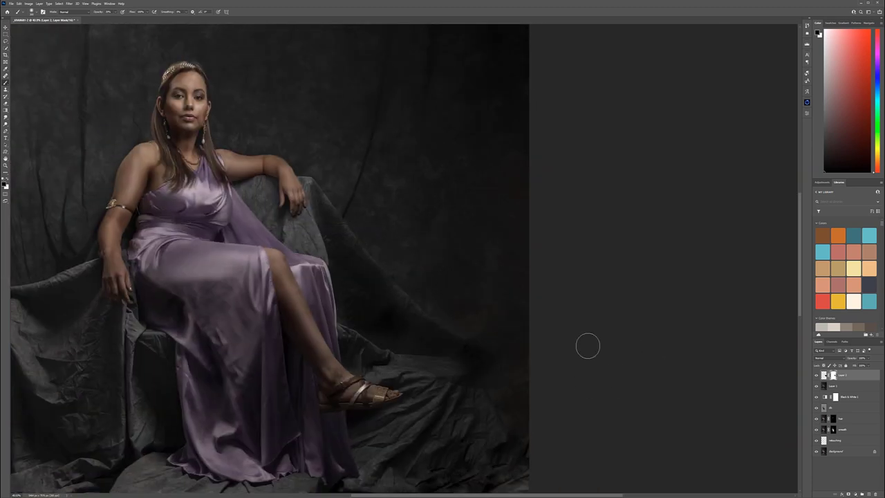
scroll(476, 348, "down", 4)
scroll(425, 354, "down", 2)
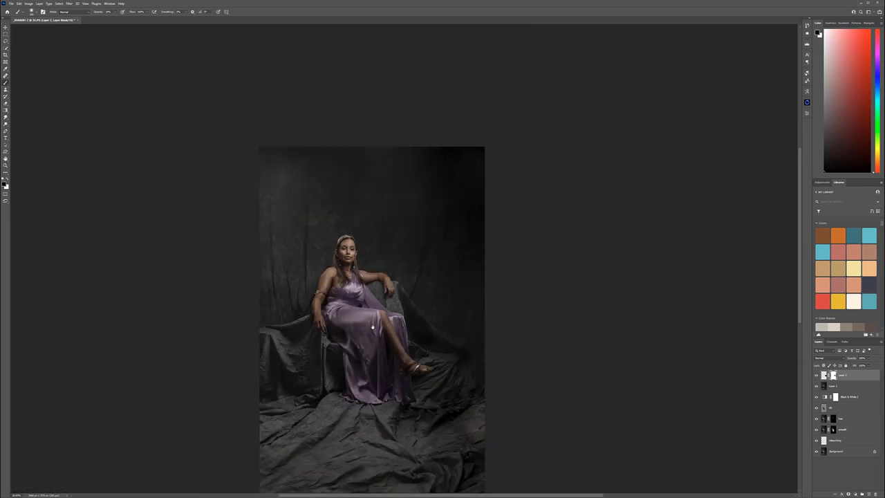
mouse_move(371, 327)
left_mouse_down()
mouse_move(395, 281)
mouse_move(364, 271)
left_mouse_up()
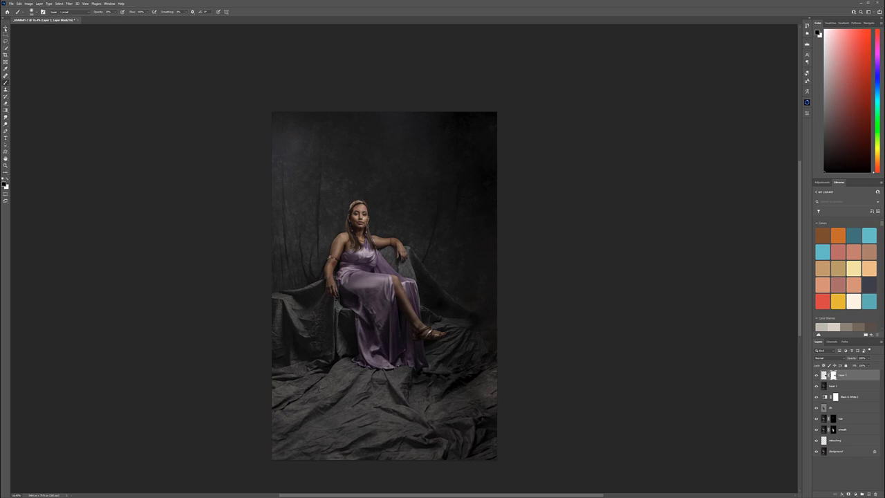
left_click(5, 29)
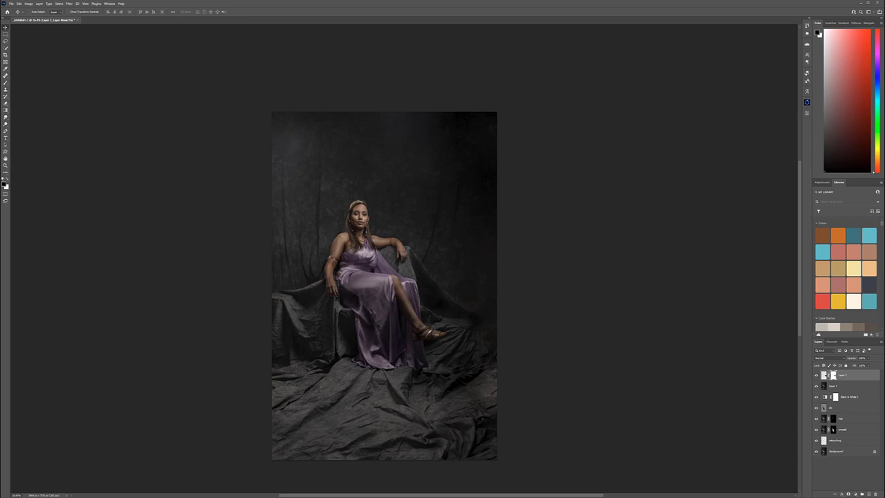
left_click_drag(0, 207, 425, 214)
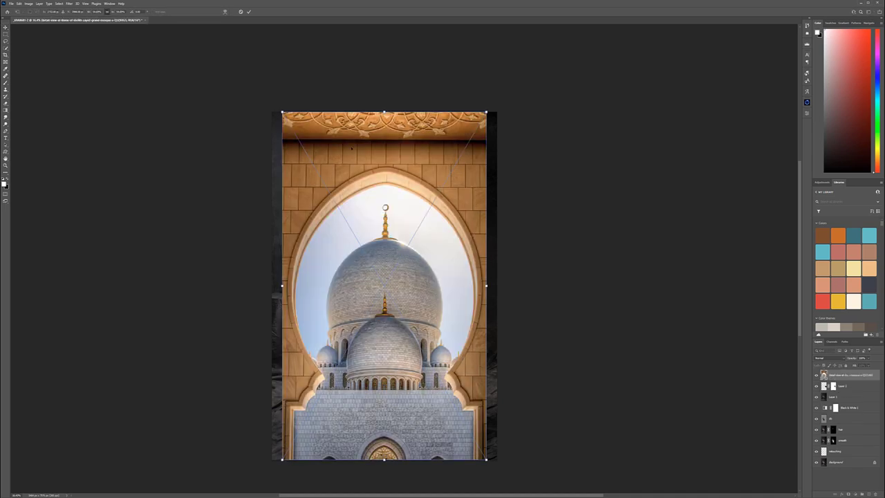
- Enlarge the mosque photo to the full canvas width and shift it slightly down to show more above the arch
left_click_drag(282, 111, 270, 91)
left_click_drag(486, 92, 511, 76)
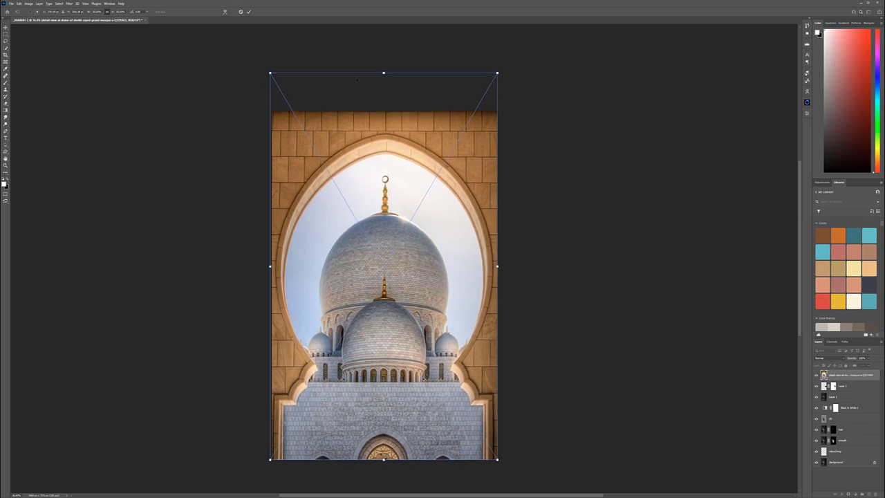
key("Return")
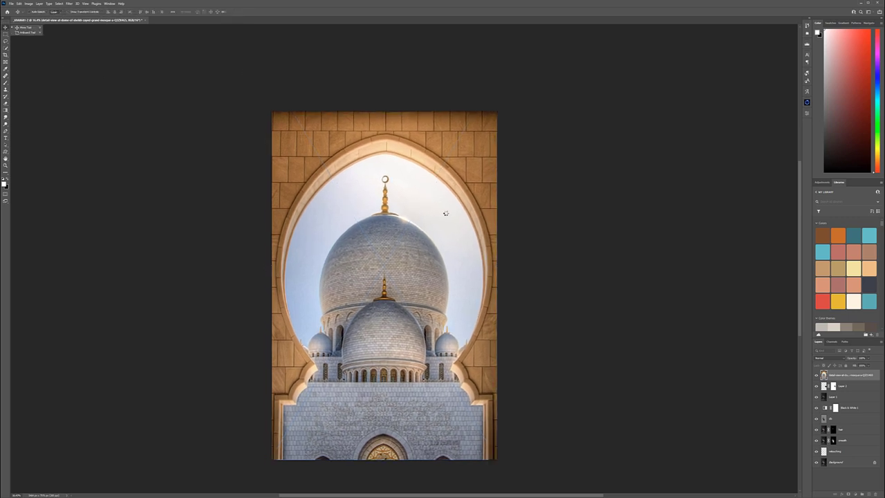
left_click_drag(399, 179, 401, 192)
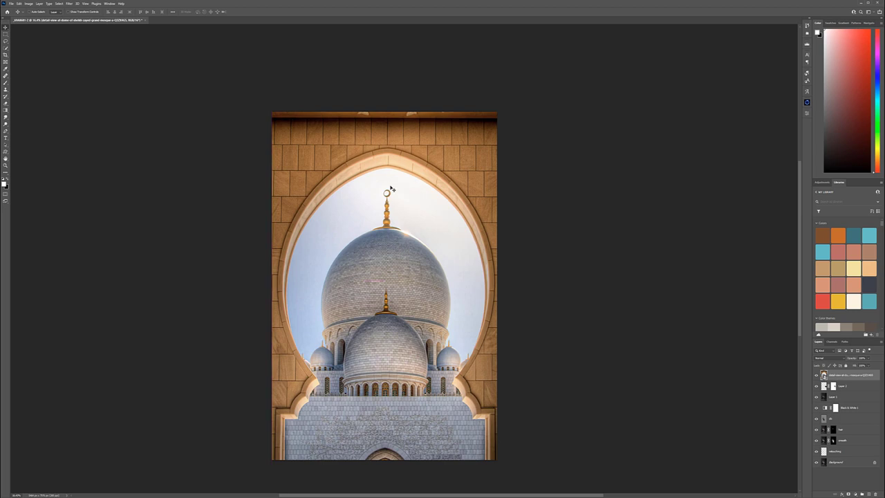
- Add a new layer clipped to the mosque photo and heal out the crescent on the main dome's spire
scroll(391, 185, "up", 2)
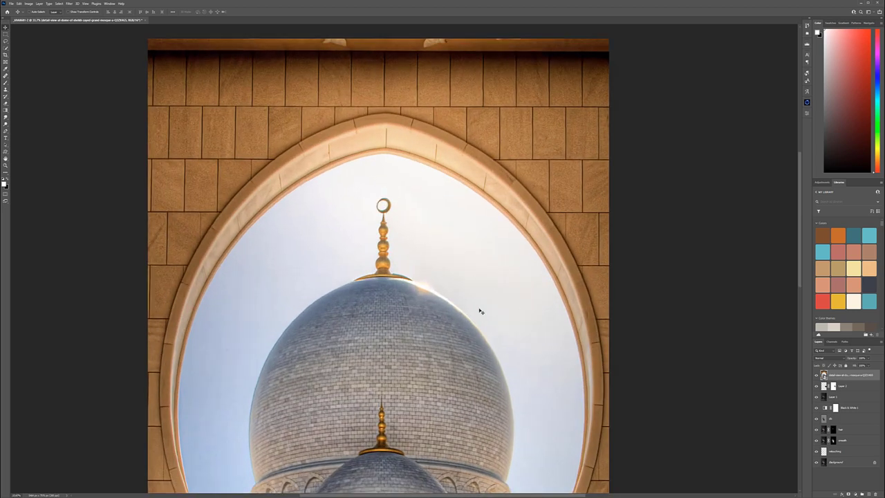
left_click(869, 492)
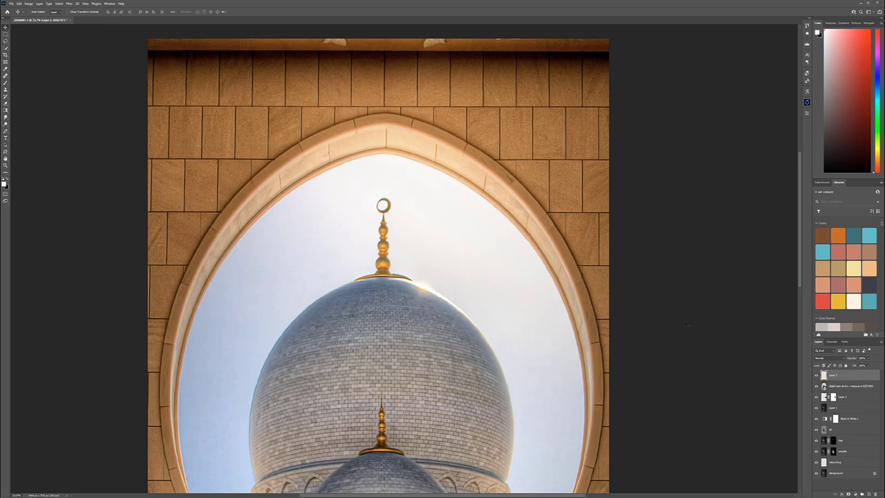
left_click(867, 379, "alt")
left_click(6, 76)
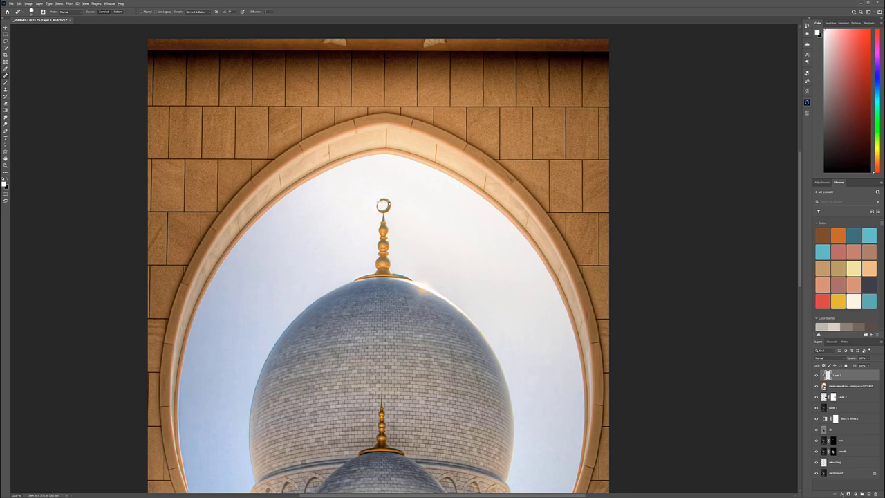
left_click_drag(382, 199, 375, 207)
scroll(379, 200, "up", 2)
scroll(402, 215, "up", 2)
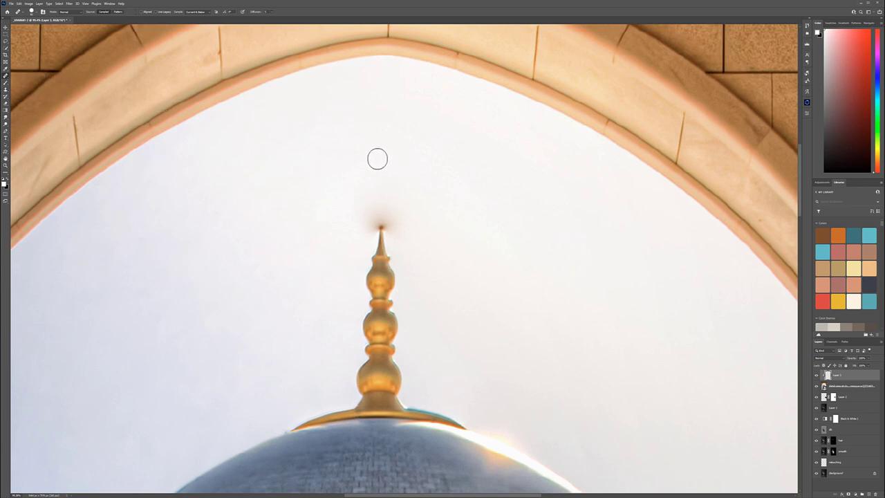
- Try to heal away the remaining crescent outline above the main dome's spire using nearby sky samples
key("7")
left_click(329, 167, "alt")
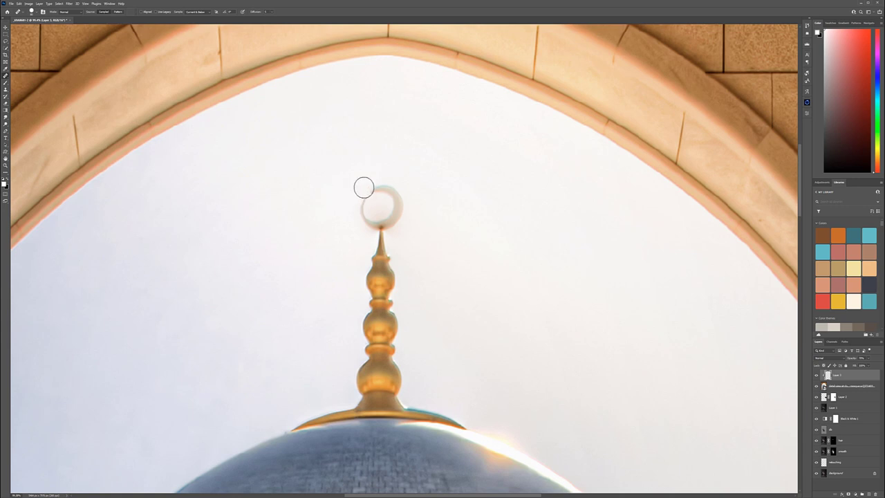
left_click(398, 199)
left_click(497, 209, "alt")
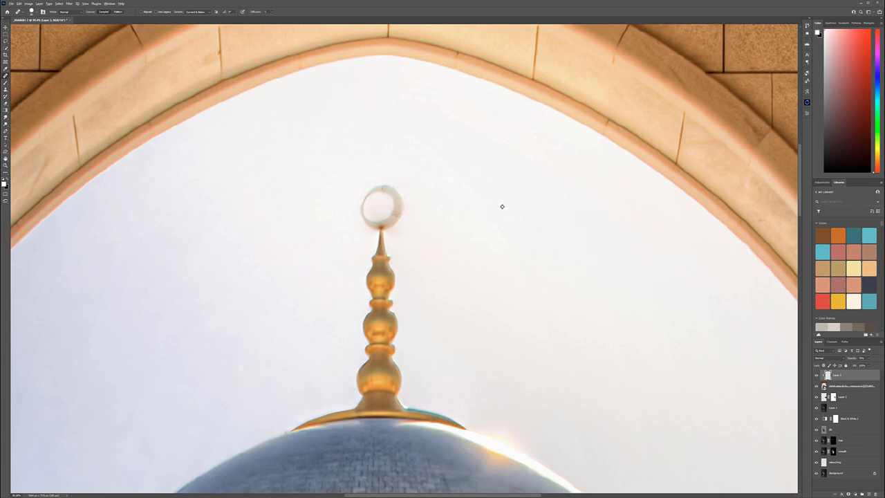
left_click(399, 208)
mouse_move(399, 209)
left_mouse_down()
mouse_move(374, 187)
mouse_move(369, 213)
mouse_move(389, 212)
left_mouse_up()
- Switch to the Clone Stamp and cover the leftover smudge around the spire tip with clean sky, enlarging the brush for the rest
key("s")
left_click(396, 200)
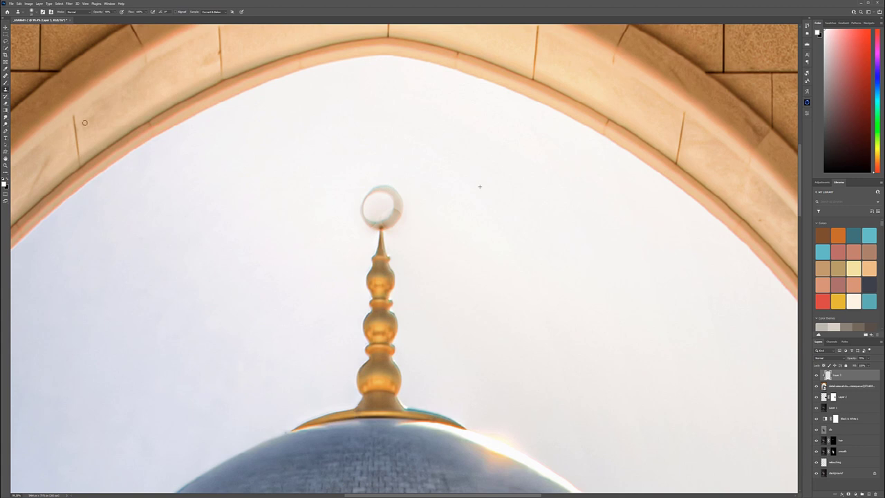
left_click(382, 207)
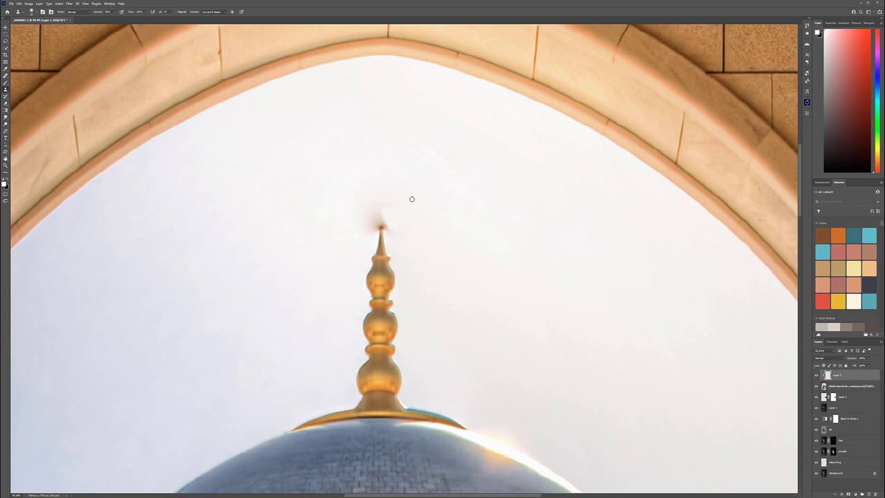
left_click_drag(411, 199, 365, 205)
key("bracketright")
key("bracketright")
key("bracketright")
key("bracketright")
left_click(369, 215)
mouse_move(365, 218)
left_mouse_down()
mouse_move(380, 214)
mouse_move(371, 231)
mouse_move(362, 209)
mouse_move(394, 212)
mouse_move(383, 219)
mouse_move(402, 224)
mouse_move(389, 187)
mouse_move(362, 225)
mouse_move(355, 209)
mouse_move(376, 201)
mouse_move(400, 234)
left_mouse_up()
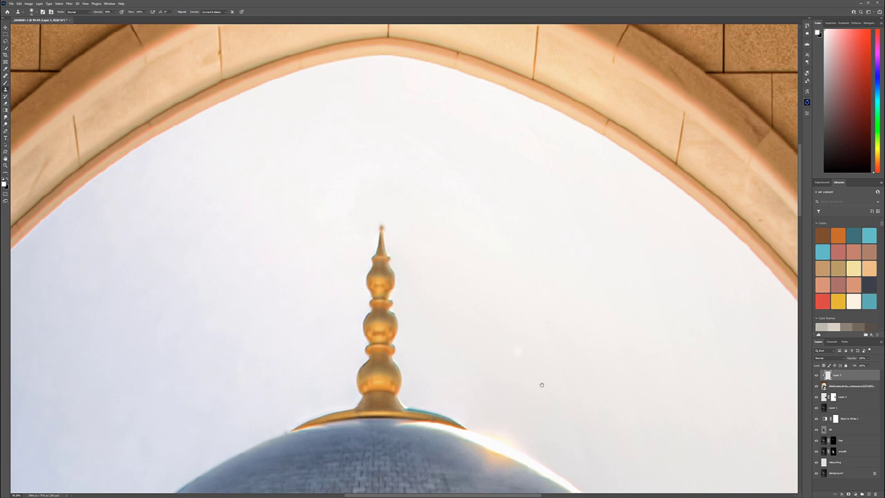
- Clone over the edge fringe beside the spire's gold base and the glare on the main dome
left_click_drag(541, 383, 490, 247)
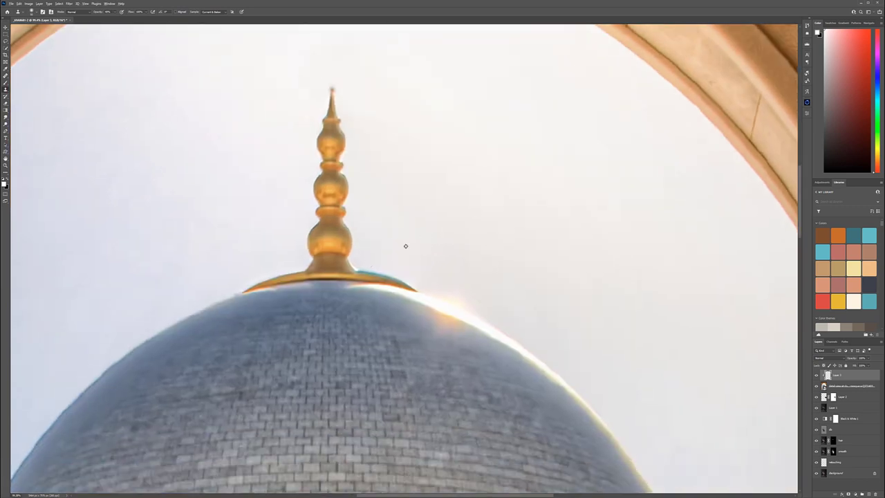
mouse_move(359, 263)
left_mouse_down()
mouse_move(465, 289)
mouse_move(429, 268)
mouse_move(363, 262)
mouse_move(421, 282)
left_mouse_up()
left_click(466, 288)
scroll(437, 222, "down", 10)
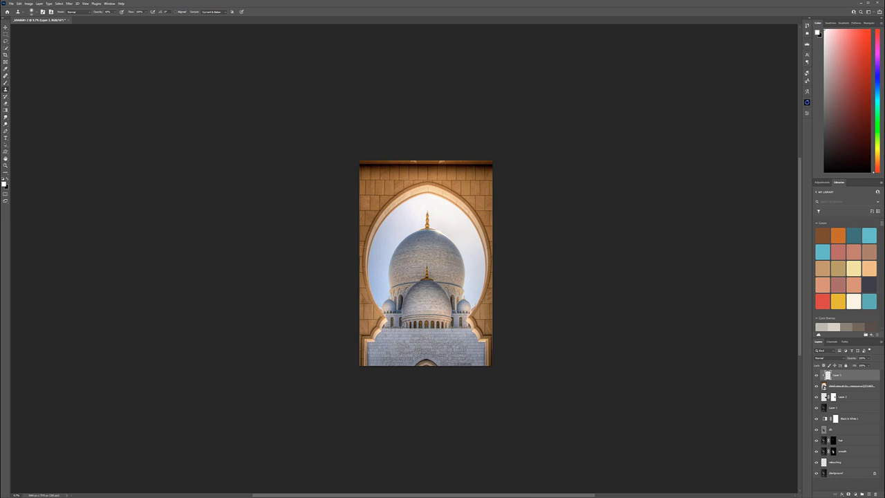
- Group the mosque photo with its clipped retouching layer and name the group "back"
key("v")
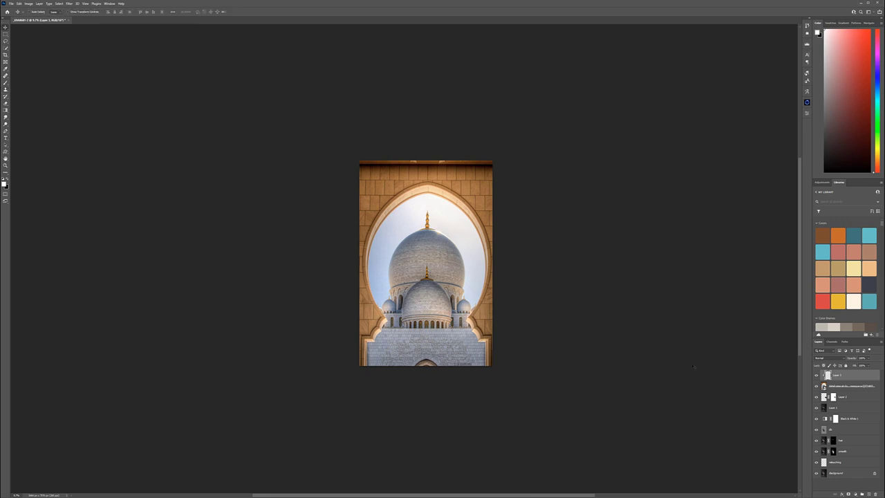
left_click(857, 387)
left_click(860, 378, "shift")
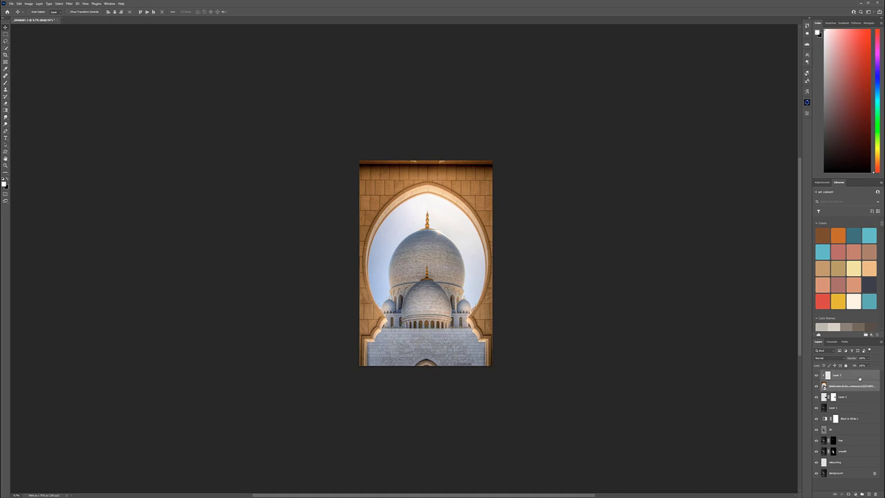
key("ctrl+g")
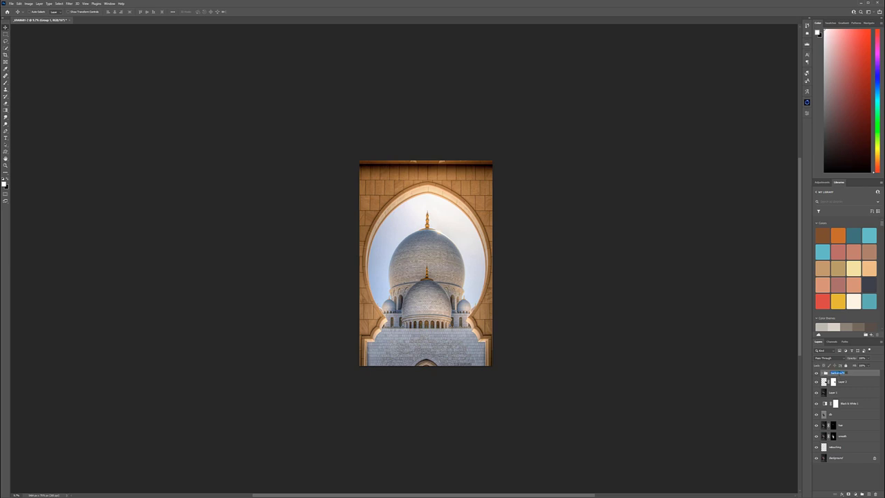
type("back")
key("Return")
- Move the back group upward and lower its opacity so the seated woman shows through for alignment
left_click_drag(436, 212, 437, 187)
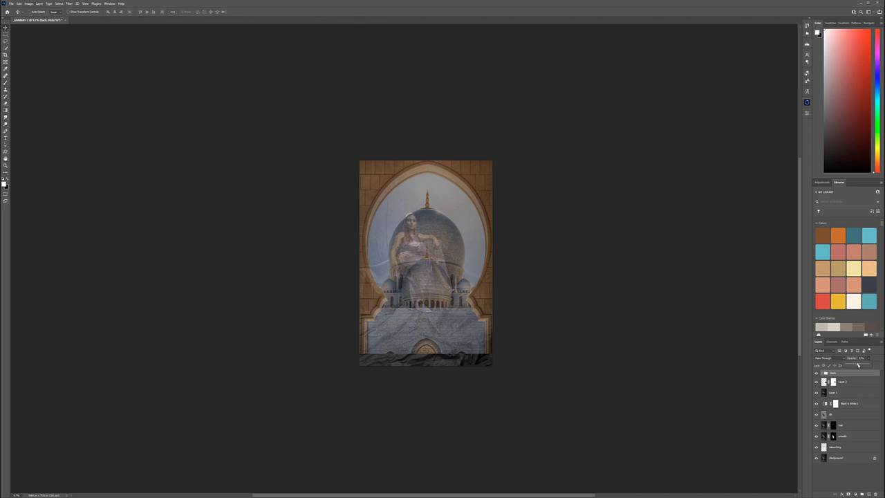
left_click_drag(854, 364, 836, 347)
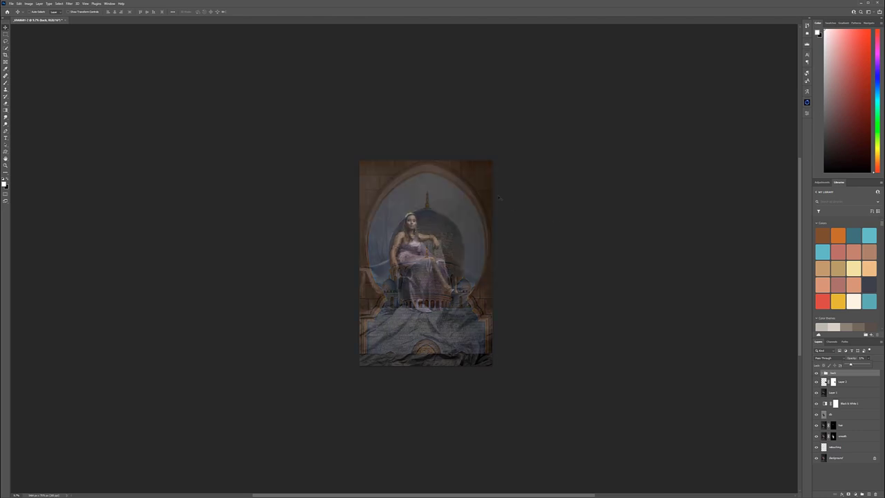
scroll(459, 219, "up", 3)
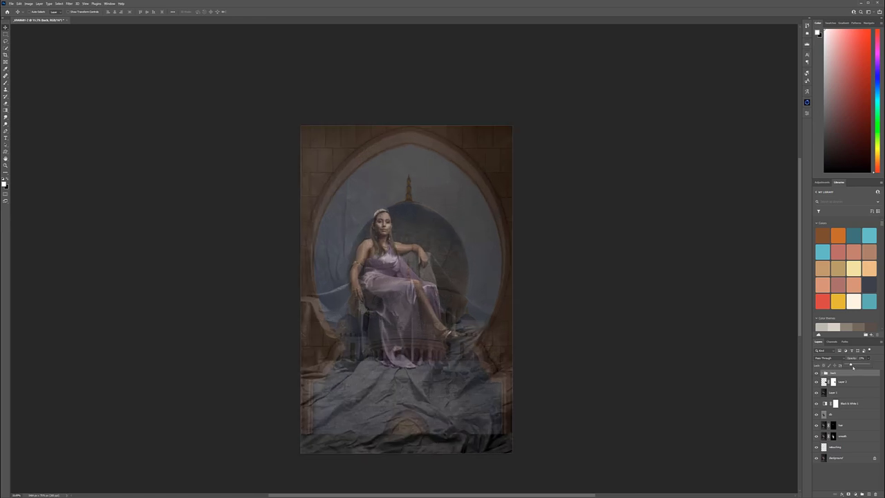
left_click_drag(851, 364, 850, 365)
- Add a layer mask to the back group and restore the group's opacity to 100%
left_click(860, 375)
left_click(849, 494)
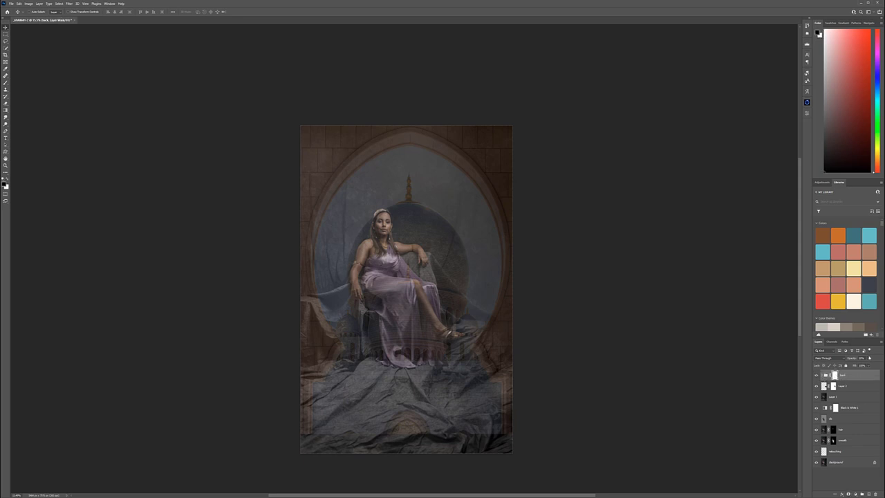
left_click(869, 358)
left_click_drag(870, 365, 875, 365)
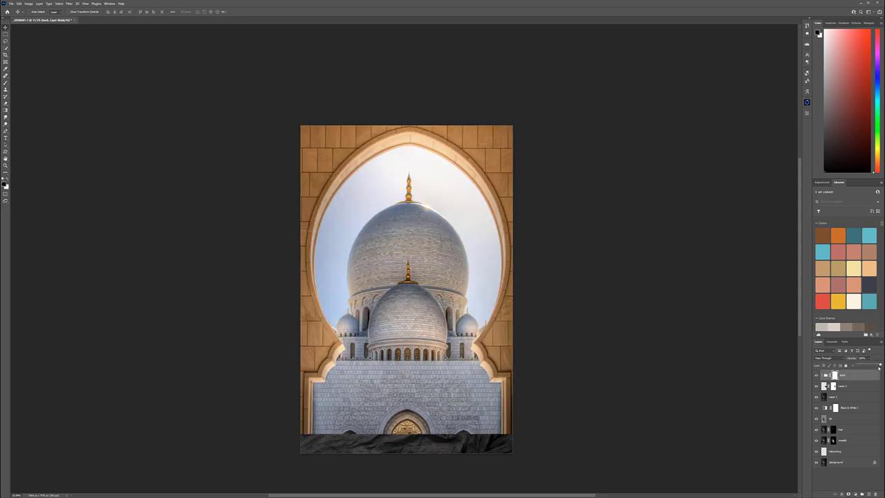
left_click(755, 366)
- Invert the back group's mask to black so the mosque is completely hidden
left_click(5, 183)
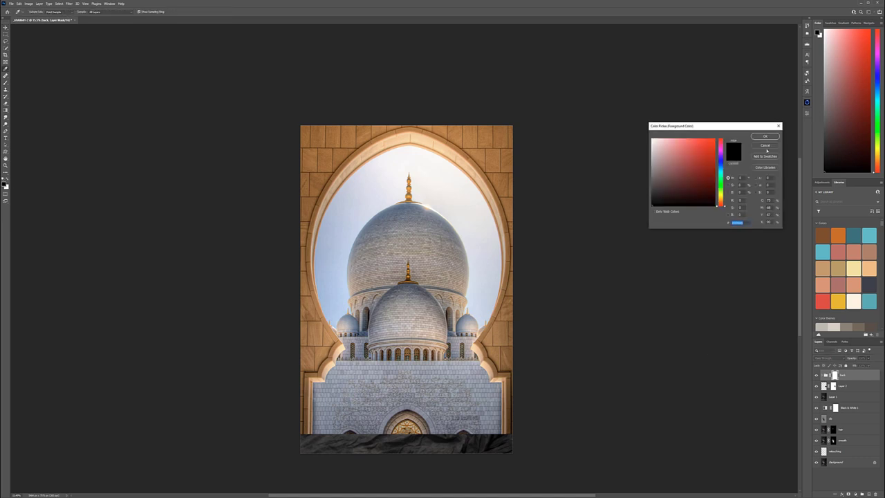
left_click(764, 146)
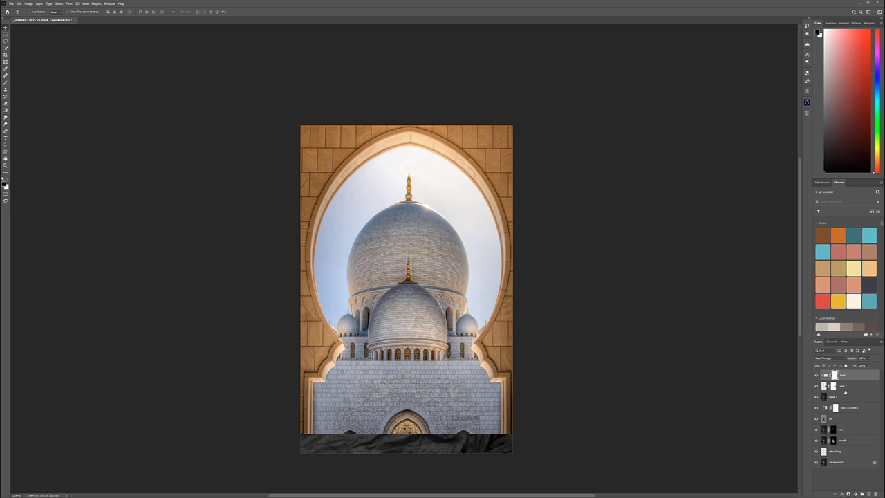
left_click(839, 376)
left_click(834, 375)
key("ctrl+i")
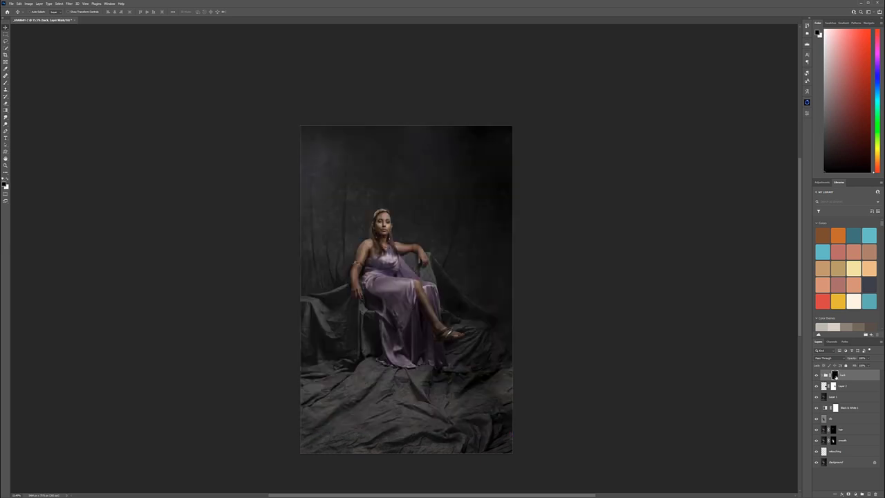
- Set the foreground colour to a dark grey with a Lab lightness of 20
left_click(4, 184)
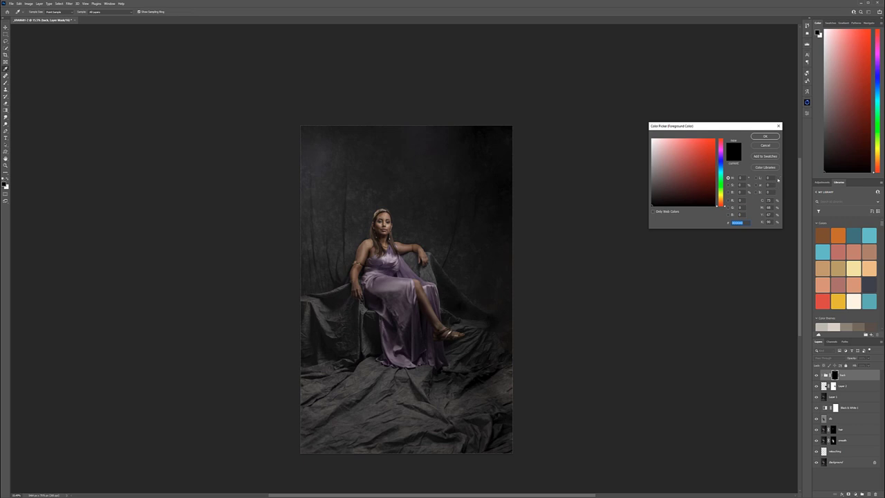
left_click_drag(743, 127, 495, 163)
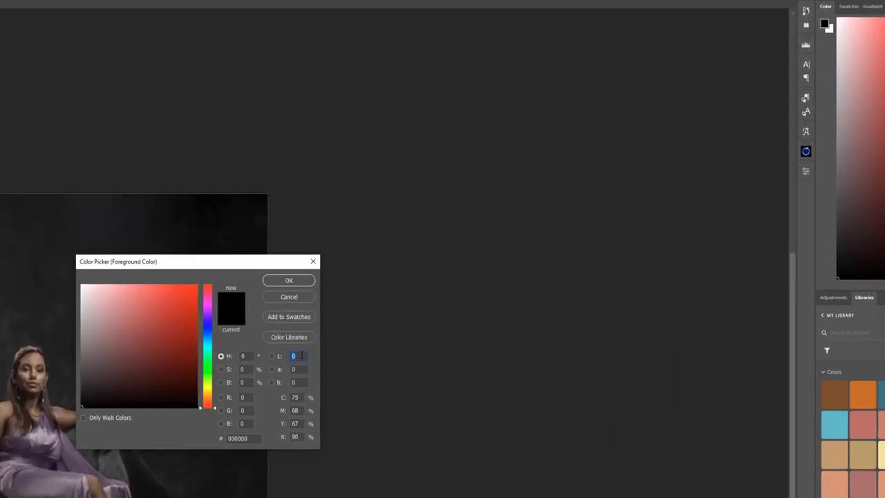
type("20")
left_click(306, 283)
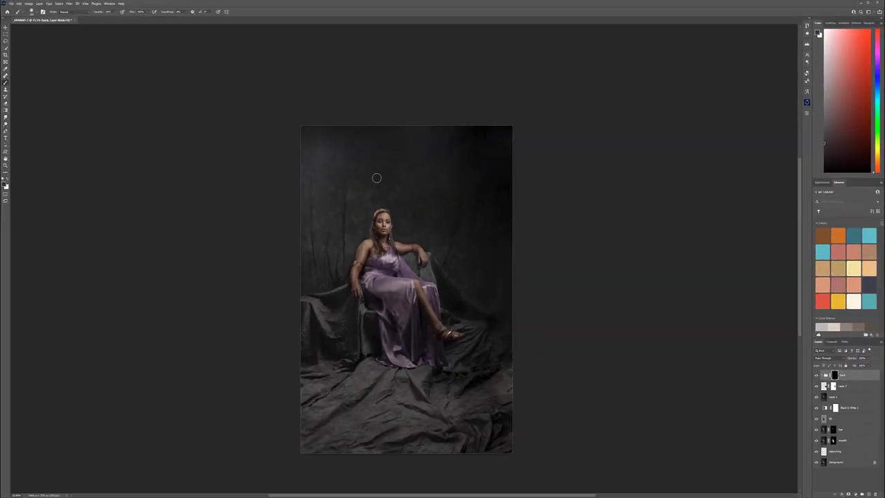
- Paint the arch and dome faintly into the backdrop around the woman on the mask, using a larger brush at 100% opacity
key("0")
key("bracketright")
key("bracketright")
key("bracketright")
key("bracketright")
key("bracketright")
mouse_move(305, 140)
left_mouse_down()
mouse_move(560, 143)
mouse_move(294, 144)
mouse_move(582, 162)
mouse_move(346, 165)
mouse_move(510, 159)
mouse_move(527, 191)
mouse_move(467, 188)
mouse_move(527, 261)
mouse_move(431, 180)
mouse_move(538, 282)
mouse_move(423, 189)
mouse_move(424, 205)
mouse_move(480, 255)
mouse_move(528, 279)
mouse_move(503, 180)
mouse_move(345, 165)
mouse_move(300, 244)
mouse_move(348, 181)
mouse_move(313, 249)
mouse_move(325, 242)
mouse_move(362, 177)
mouse_move(432, 210)
mouse_move(417, 224)
mouse_move(451, 233)
mouse_move(480, 281)
mouse_move(545, 305)
mouse_move(412, 188)
mouse_move(383, 176)
mouse_move(350, 201)
mouse_move(333, 258)
mouse_move(304, 264)
left_mouse_up()
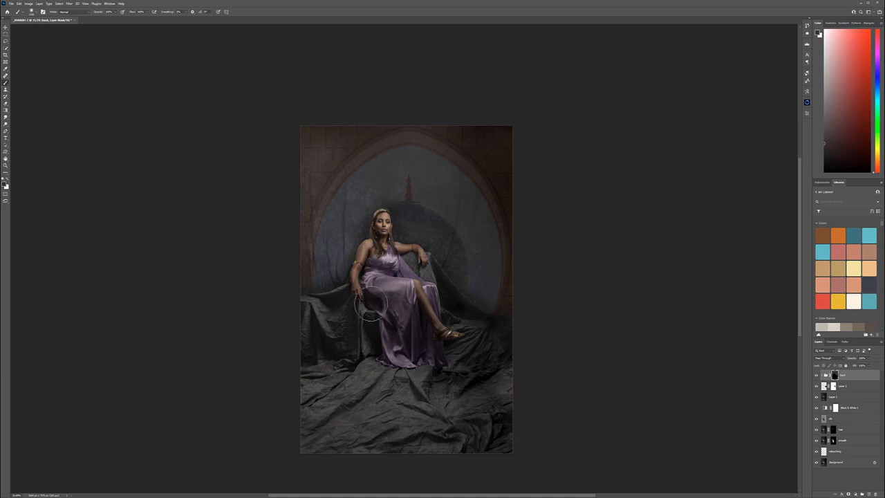
- Reduce the brush size and paint the mask in closely beside the woman's hair and shoulder
scroll(382, 239, "up", 8)
scroll(297, 194, "up", 6)
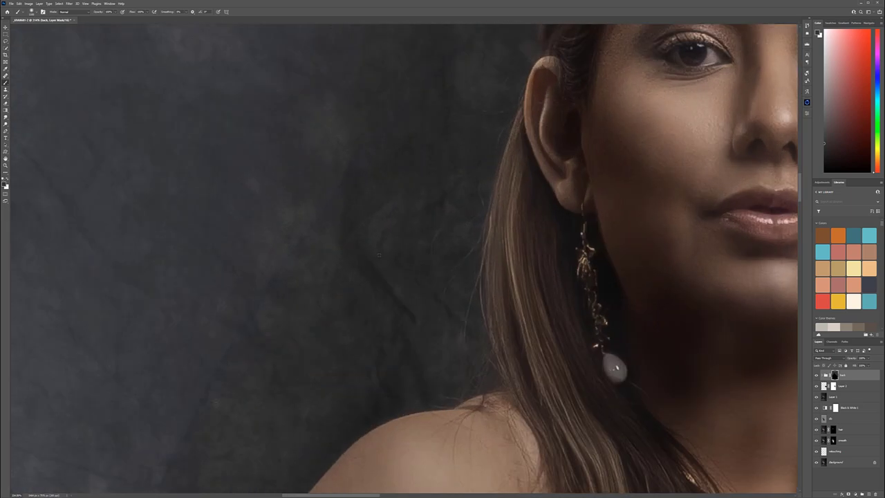
key("bracketleft")
key("bracketleft")
key("bracketleft")
key("bracketleft")
key("bracketleft")
key("bracketleft")
key("bracketleft")
key("bracketleft")
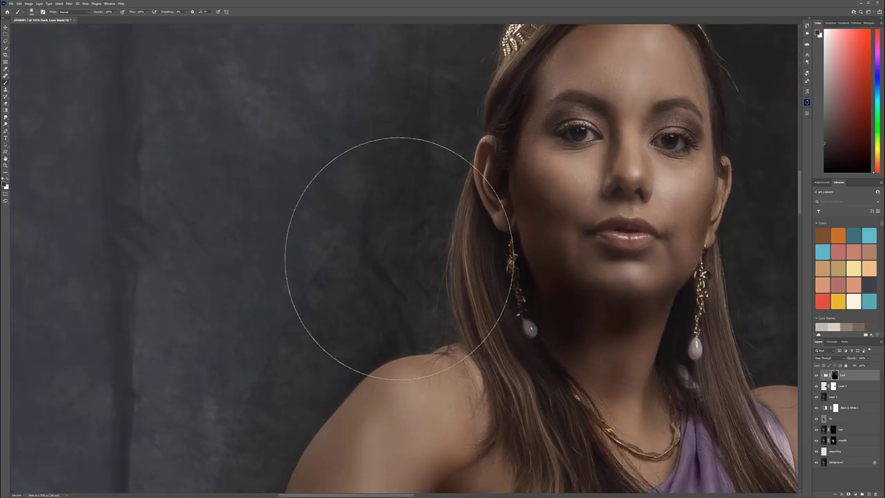
key("bracketleft")
key("bracketleft")
key("bracketleft")
key("bracketleft")
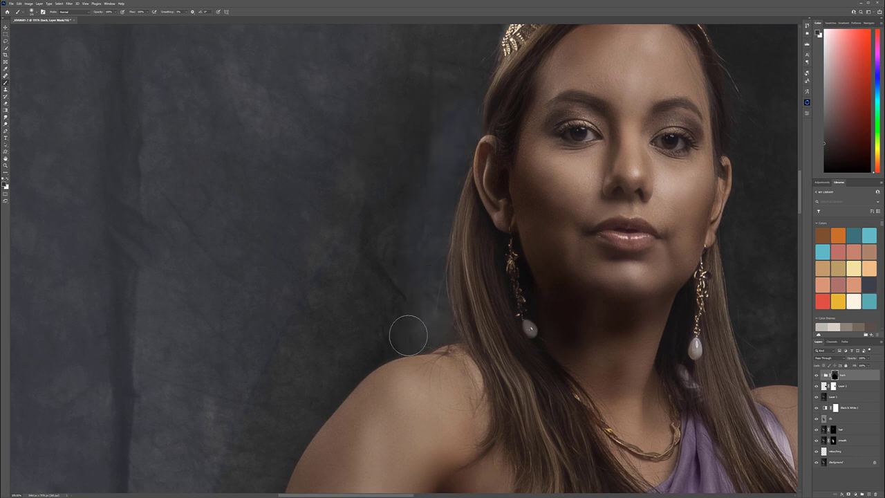
left_click_drag(389, 354, 484, 44)
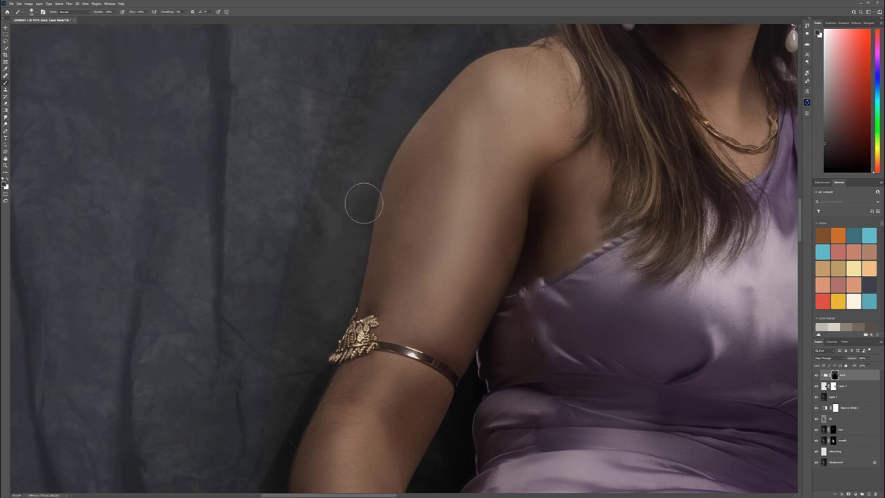
- Continue painting the mask along the braceleted arm and the upper edge of the cloth beside the resting hand
left_click_drag(288, 401, 396, 130)
mouse_move(378, 203)
left_mouse_down()
mouse_move(419, 113)
mouse_move(370, 236)
mouse_move(313, 333)
mouse_move(340, 276)
mouse_move(288, 360)
mouse_move(318, 321)
mouse_move(277, 351)
left_mouse_up()
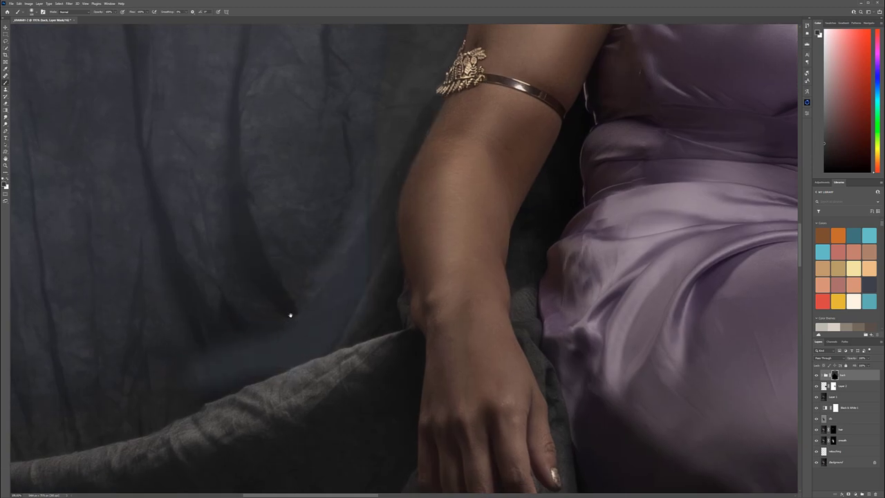
left_click_drag(290, 311, 484, 125)
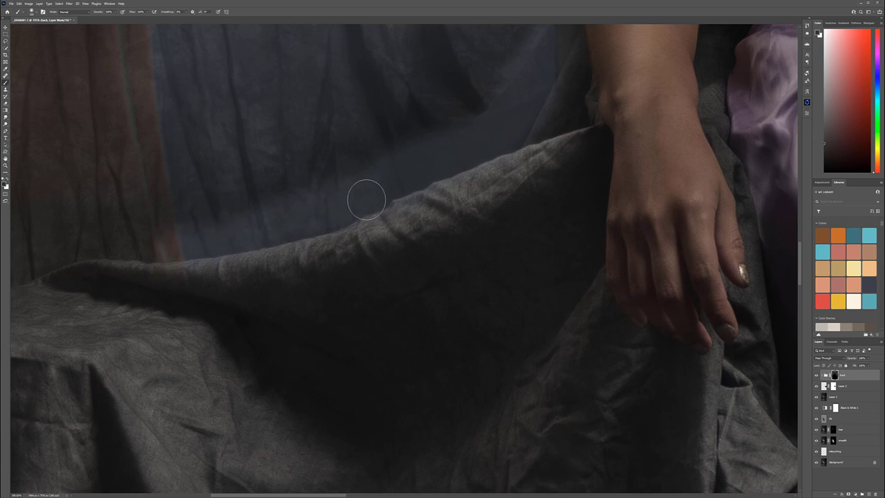
mouse_move(162, 233)
left_mouse_down()
mouse_move(502, 148)
mouse_move(490, 173)
mouse_move(461, 168)
mouse_move(228, 219)
left_mouse_up()
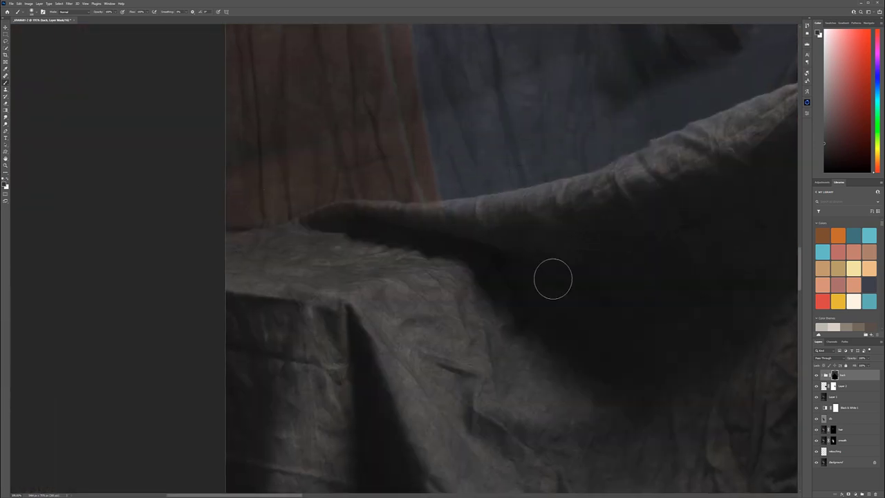
mouse_move(377, 232)
left_mouse_down()
mouse_move(501, 227)
mouse_move(449, 253)
left_mouse_up()
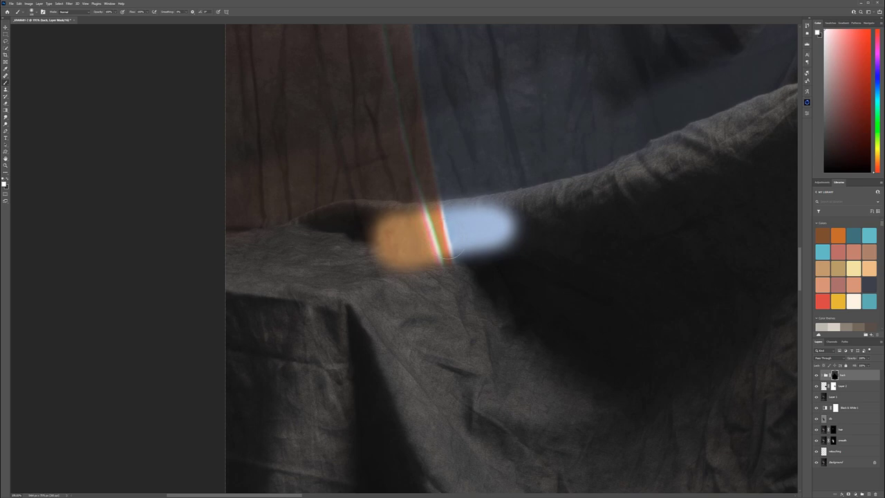
key("ctrl+z")
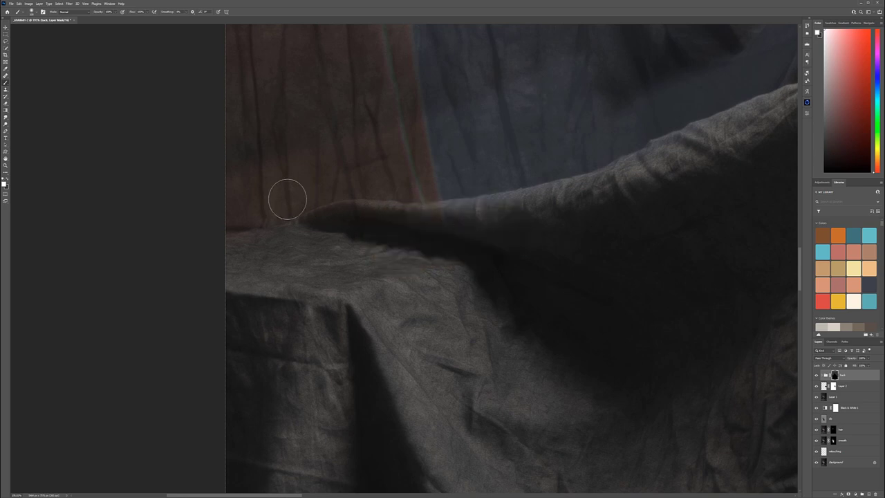
key("x")
- Blend the faint mosque into the backdrop from the cloth's edge up around the woman's hair and leaf headpiece with dark grey
mouse_move(641, 94)
left_mouse_down()
mouse_move(508, 189)
mouse_move(311, 298)
left_mouse_up()
left_click_drag(426, 210, 328, 272)
left_click_drag(437, 164, 351, 230)
mouse_move(269, 271)
left_mouse_down()
mouse_move(445, 97)
mouse_move(493, 78)
left_mouse_up()
mouse_move(519, 83)
left_mouse_down()
mouse_move(417, 207)
mouse_move(187, 369)
left_mouse_up()
left_click_drag(302, 118, 131, 400)
scroll(130, 400, "up", 4)
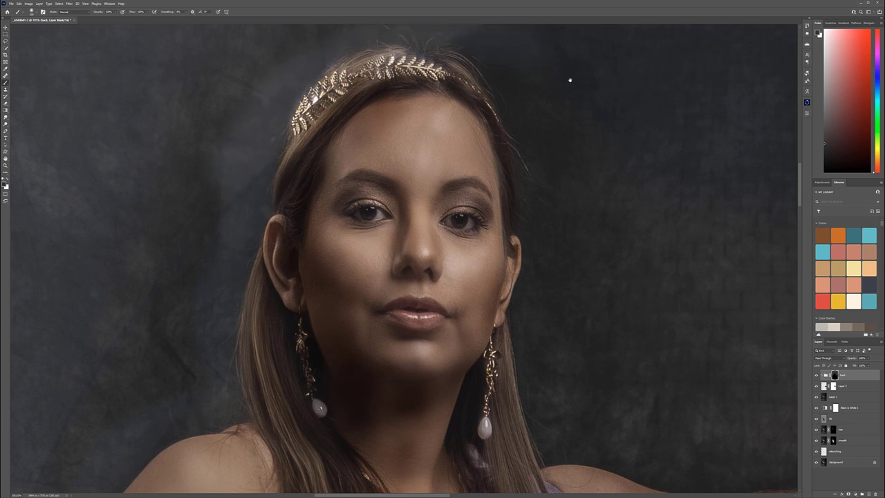
scroll(353, 62, "right", 4)
scroll(346, 73, "up", 2)
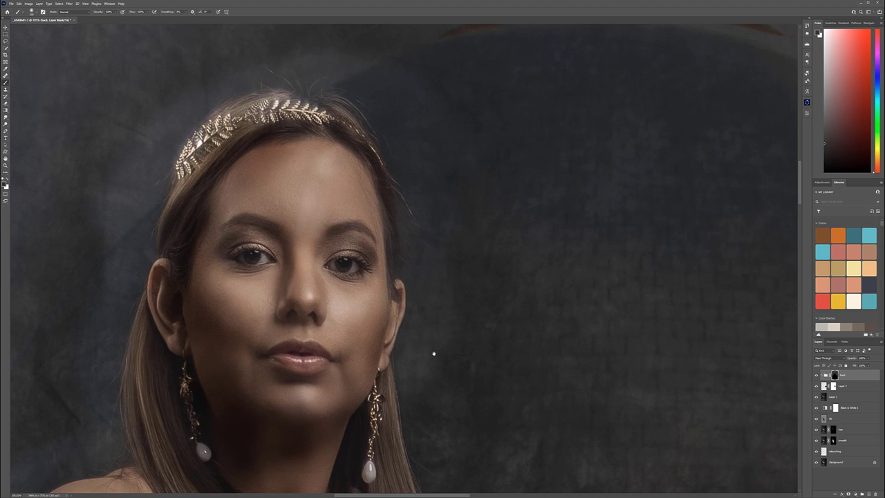
- Paint the faint arch on the mask along the cloth's sloping edge, from the resting hand's side down to the image border
left_click_drag(432, 355, 357, 83)
mouse_move(396, 216)
left_mouse_down()
mouse_move(654, 244)
mouse_move(523, 258)
mouse_move(728, 268)
mouse_move(373, 164)
left_mouse_up()
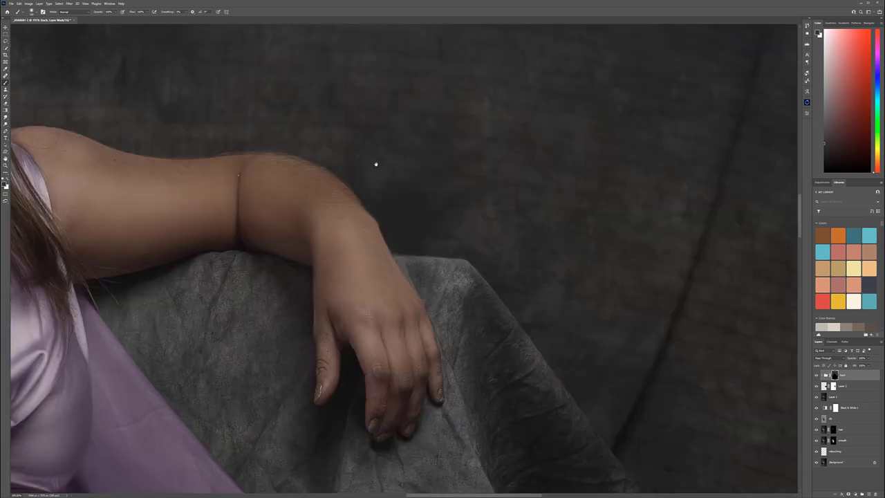
left_click_drag(436, 233, 279, 142)
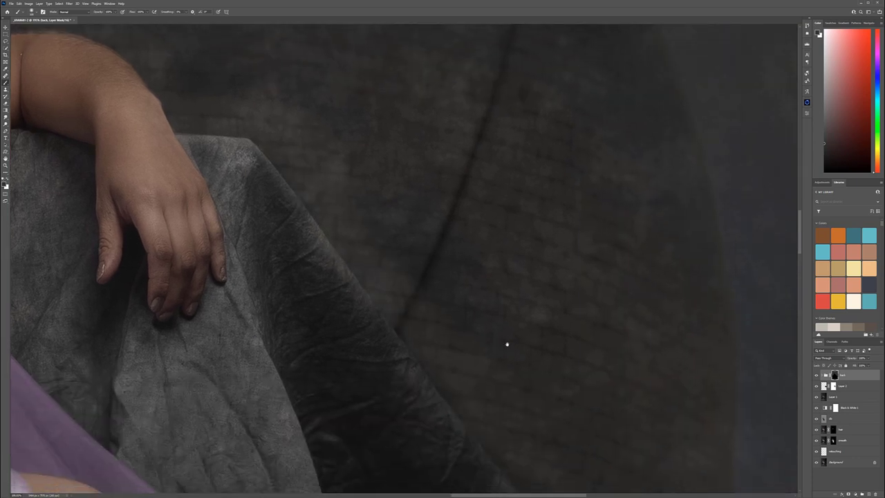
left_click_drag(506, 343, 343, 128)
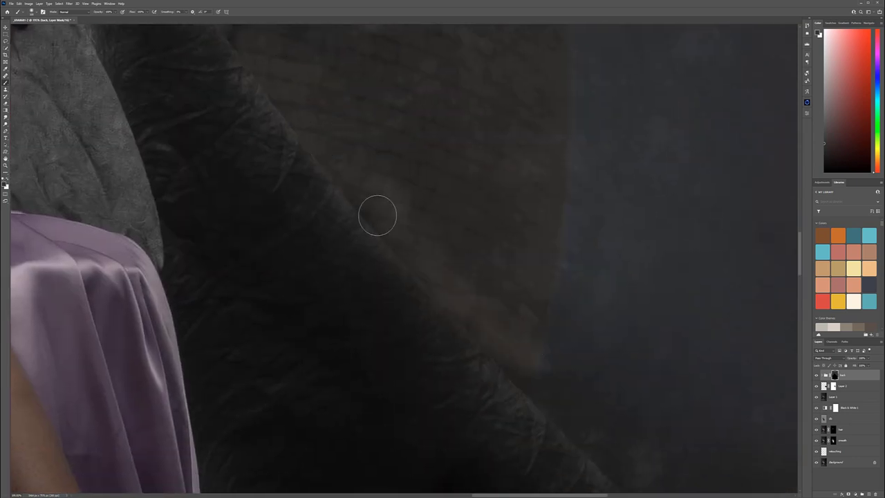
left_click_drag(622, 398, 425, 174)
left_click_drag(362, 164, 528, 309)
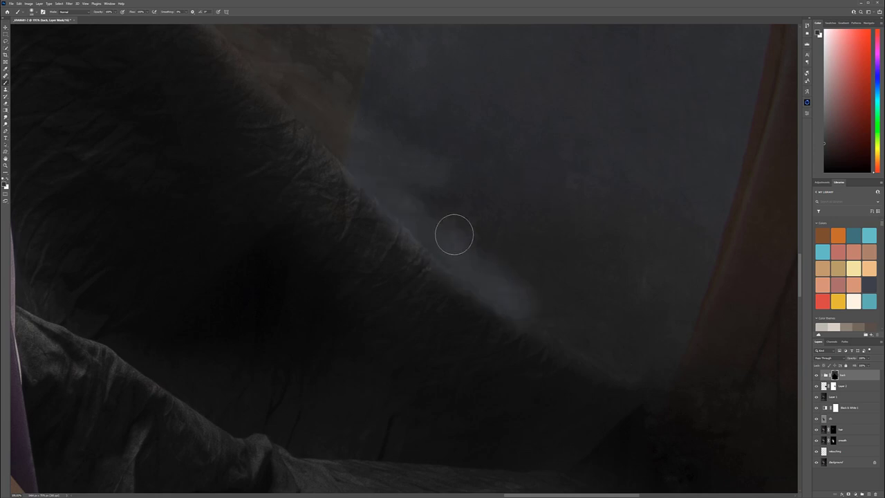
left_click_drag(454, 235, 653, 391)
mouse_move(697, 342)
left_mouse_down()
mouse_move(566, 275)
mouse_move(306, 183)
mouse_move(275, 253)
mouse_move(296, 353)
mouse_move(500, 398)
mouse_move(273, 424)
mouse_move(520, 406)
left_mouse_up()
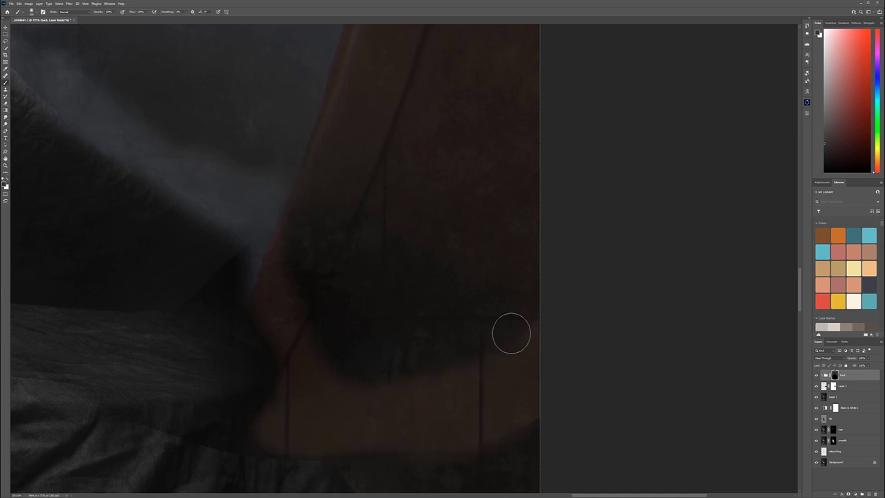
scroll(401, 300, "down", 3)
scroll(403, 302, "down", 2)
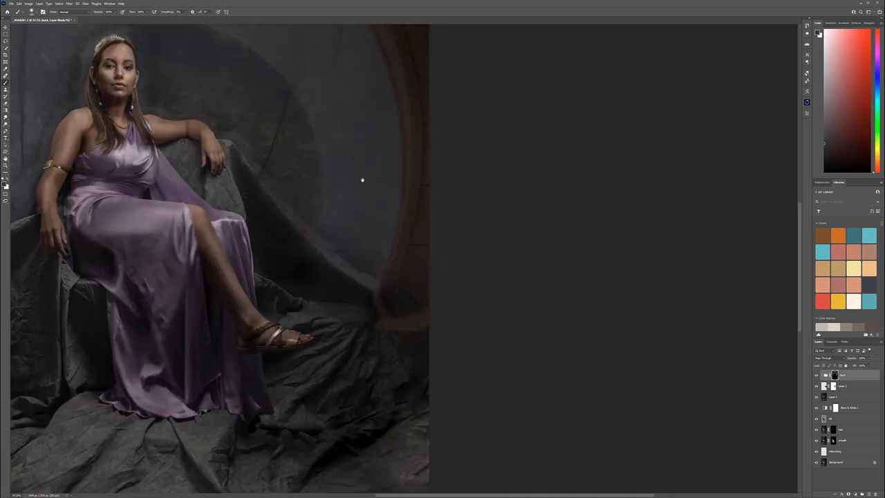
left_click_drag(362, 179, 393, 185)
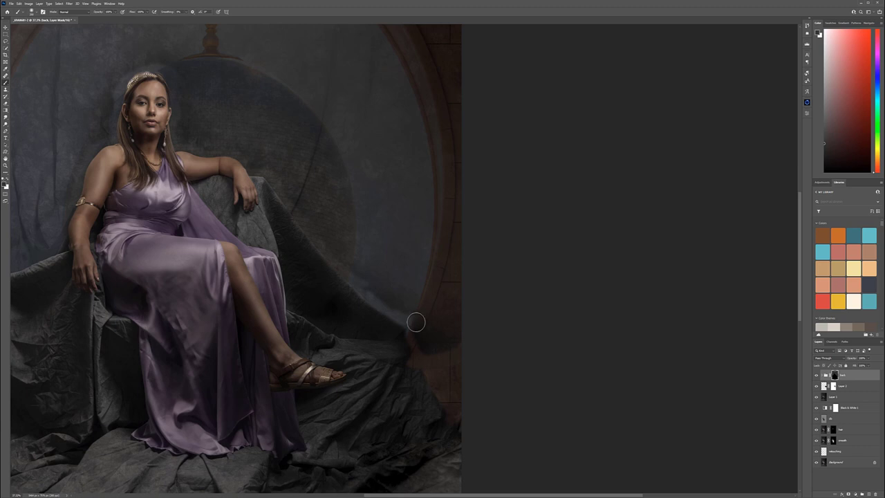
- Enlarge the brush and even out the mask where the dark patch remains at the arch's base beside the cloth
key("bracketright")
key("bracketright")
key("bracketright")
key("bracketright")
key("bracketright")
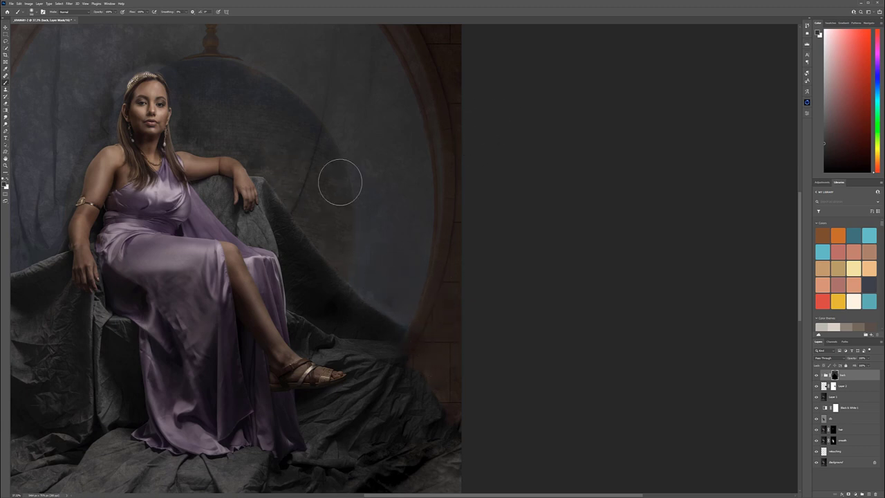
left_click_drag(276, 159, 456, 300)
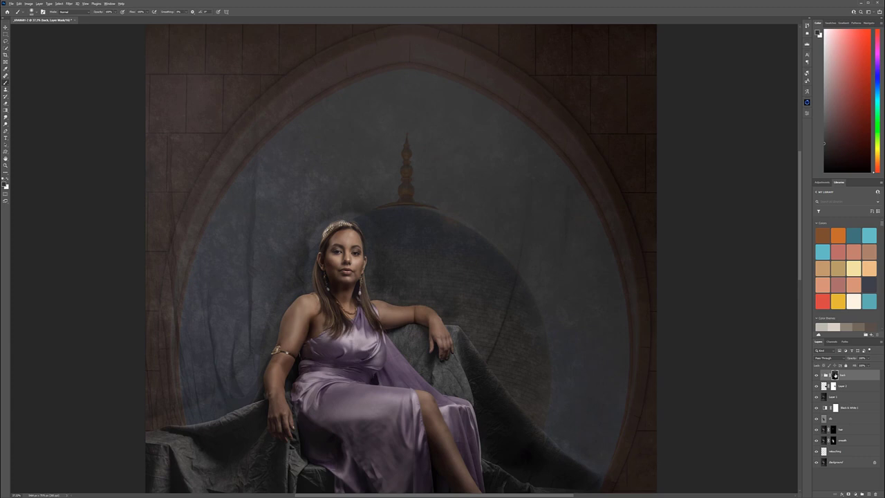
- Display the group mask alone and even out the halo around the woman's silhouette with dark grey, using a smaller brush
left_click(834, 375, "alt")
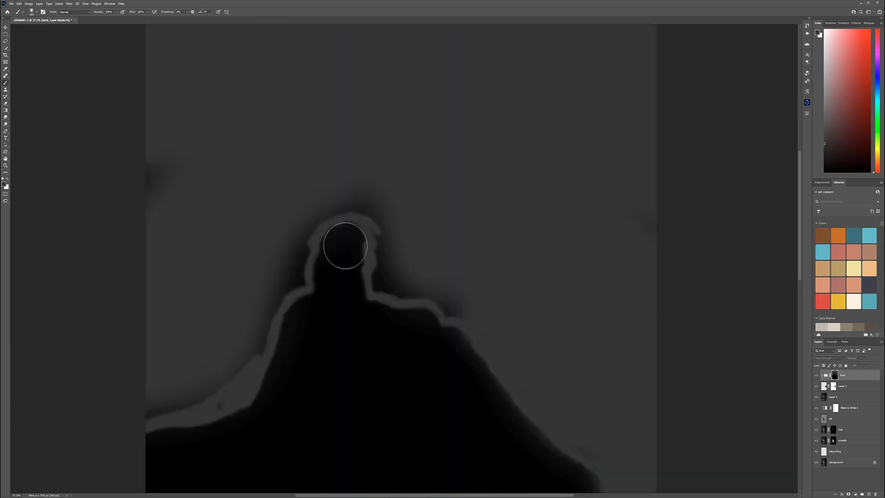
scroll(284, 290, "up", 2)
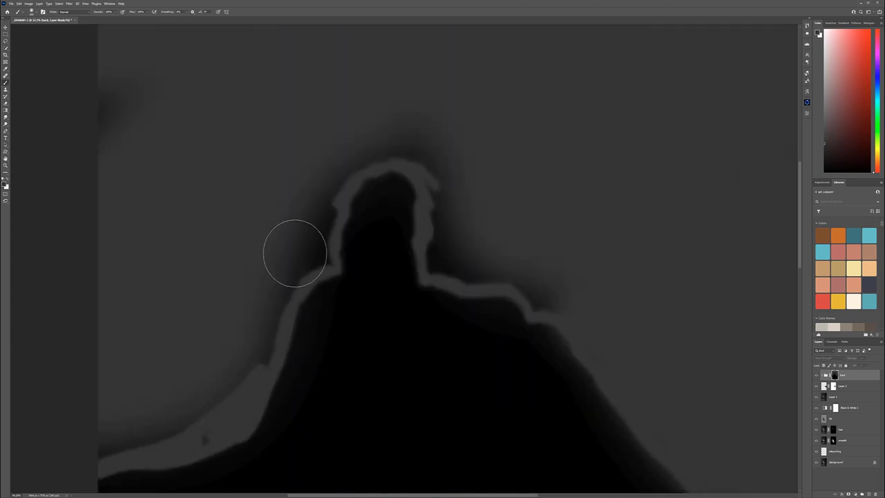
key("[")
key("[")
key("[")
key("[")
key("[")
key("[")
key("[")
key("[")
mouse_move(328, 187)
left_mouse_down()
mouse_move(314, 241)
mouse_move(320, 258)
mouse_move(302, 257)
left_mouse_up()
mouse_move(336, 187)
left_mouse_down()
mouse_move(388, 148)
mouse_move(399, 153)
mouse_move(380, 158)
mouse_move(398, 122)
left_mouse_up()
mouse_move(293, 215)
left_mouse_down()
mouse_move(264, 357)
mouse_move(207, 435)
mouse_move(87, 453)
left_mouse_up()
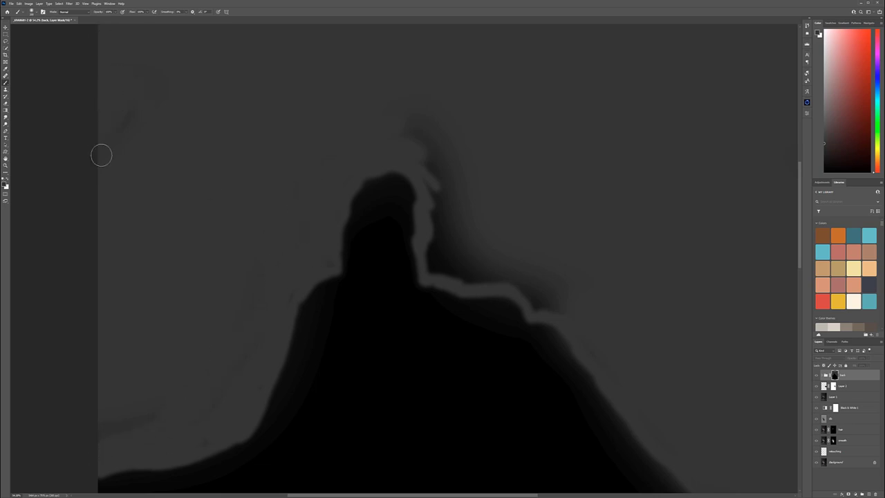
mouse_move(415, 117)
left_mouse_down()
mouse_move(430, 160)
mouse_move(435, 125)
mouse_move(435, 141)
mouse_move(472, 165)
mouse_move(460, 204)
mouse_move(449, 219)
mouse_move(444, 211)
mouse_move(431, 263)
mouse_move(436, 232)
mouse_move(440, 267)
mouse_move(546, 282)
mouse_move(564, 300)
mouse_move(543, 303)
mouse_move(480, 249)
mouse_move(478, 231)
mouse_move(470, 253)
left_mouse_up()
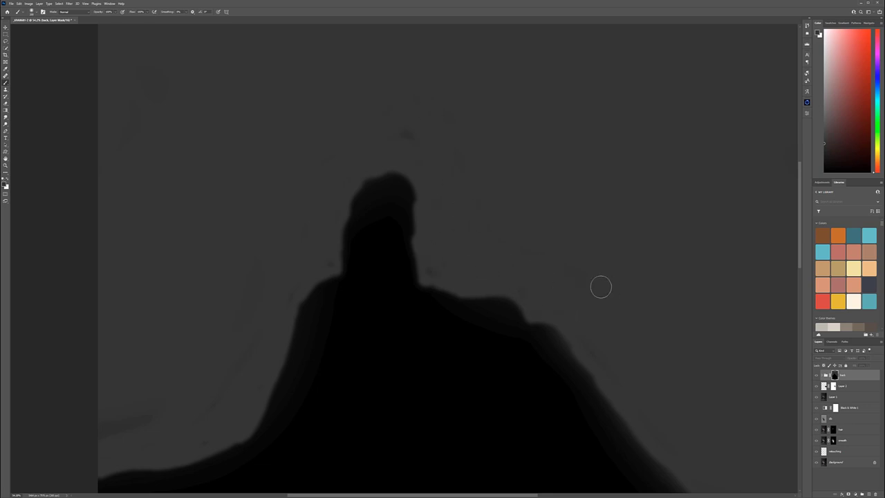
scroll(564, 250, "down", 5)
scroll(564, 250, "up", 1)
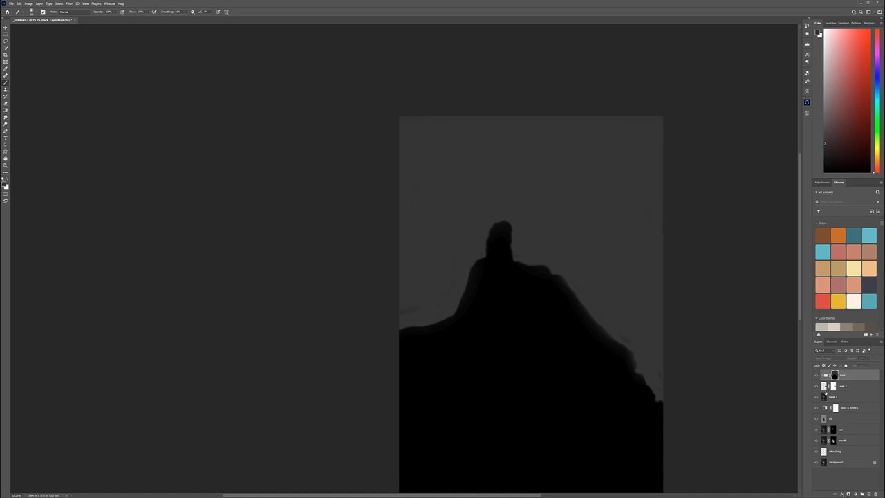
left_click(834, 374, "alt")
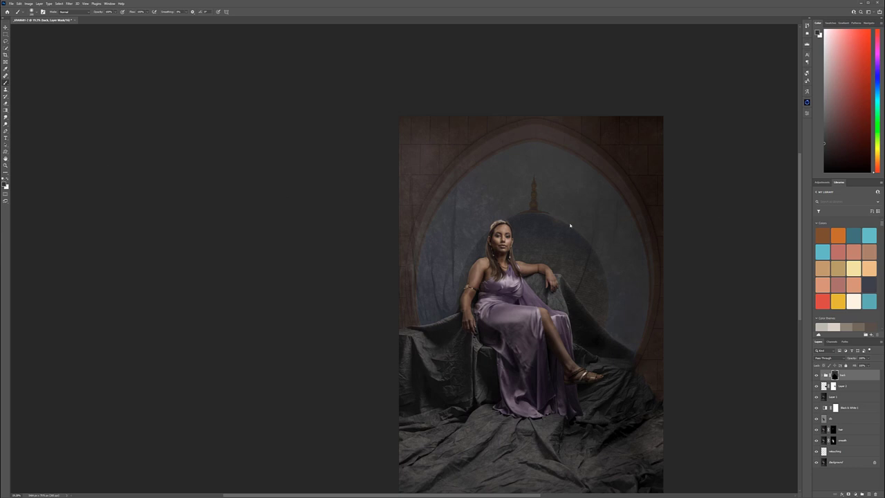
- Check the whole composite and view the Mediterranean patterns and tiles watercolor kit page on Envato Elements in the browser
mouse_move(580, 230)
left_mouse_down()
mouse_move(424, 143)
mouse_move(474, 187)
left_mouse_up()
scroll(434, 188, "down", 2)
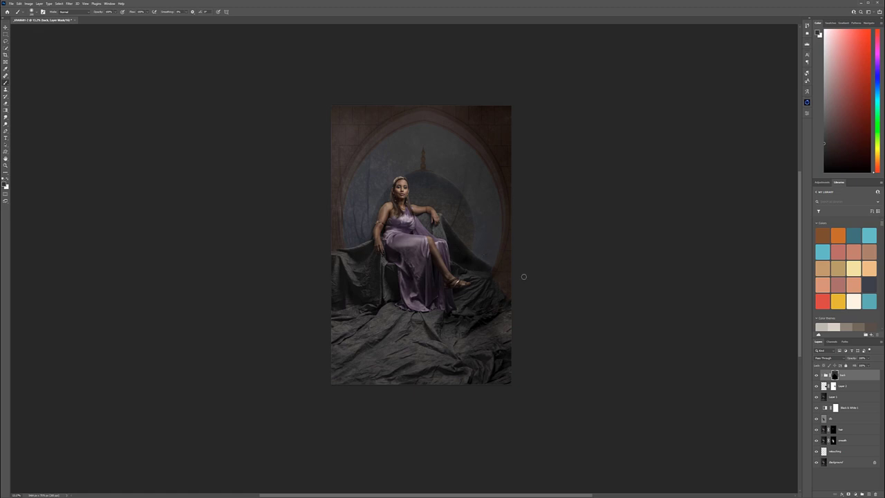
left_click_drag(421, 109, 429, 140)
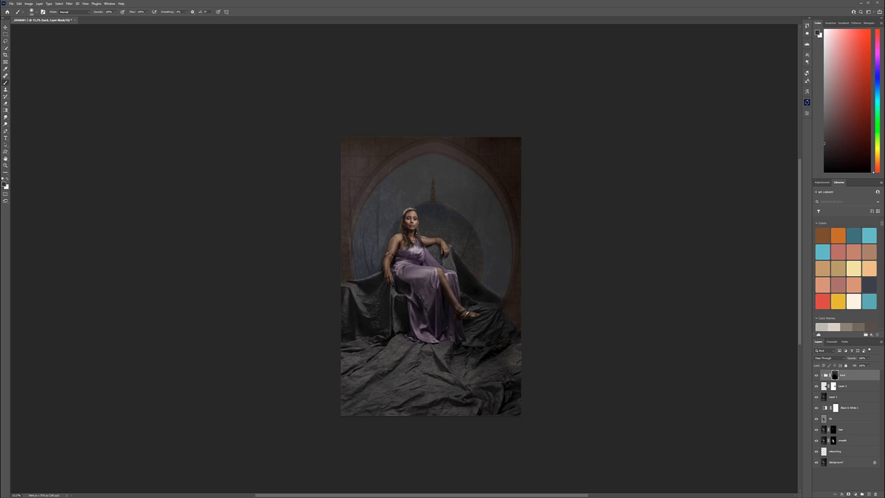
left_click_drag(884, 156, 314, 33)
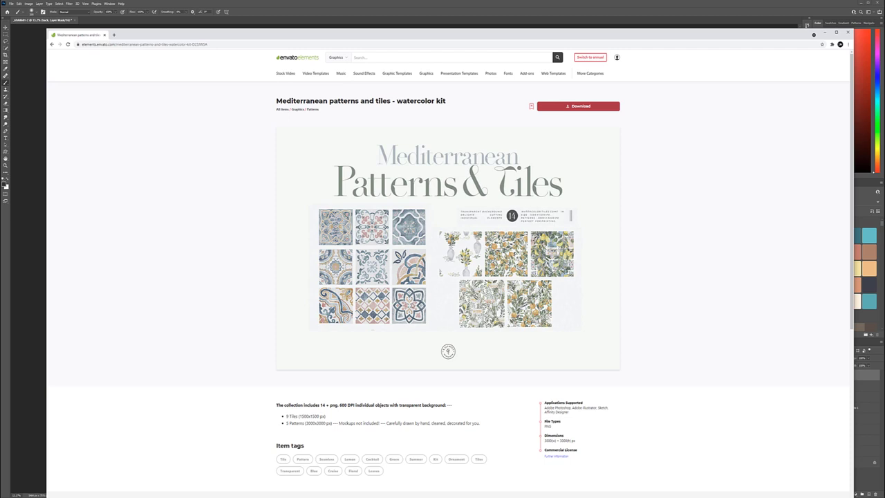
left_click_drag(654, 33, 884, 136)
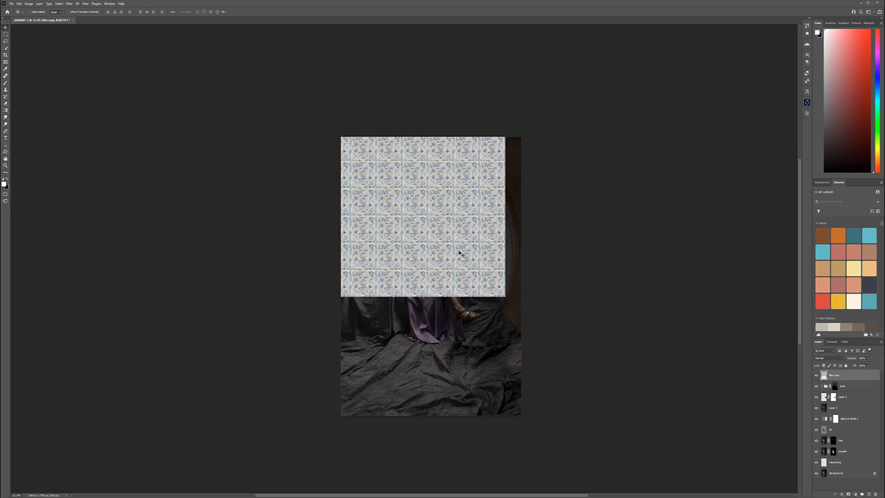
- Move the tile pattern layer down over the lower part of the photo and set its blend mode to Overlay
left_click_drag(401, 203, 413, 323)
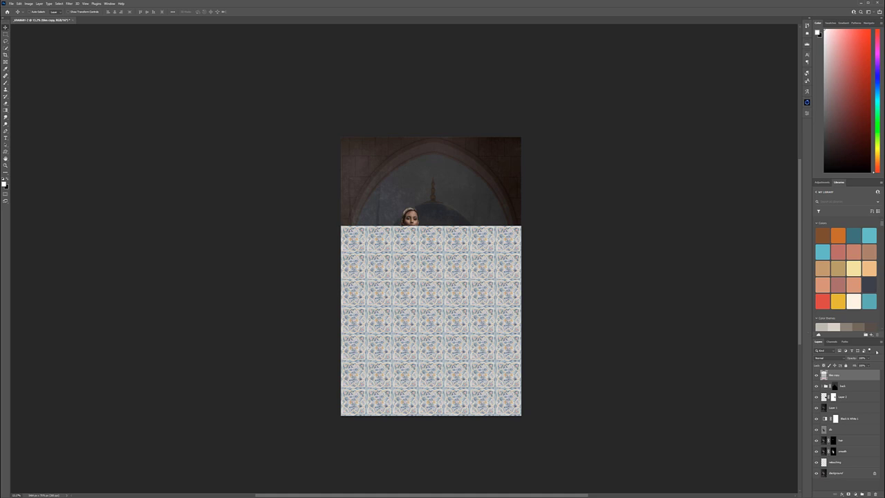
left_click(868, 359)
left_click_drag(854, 365, 852, 365)
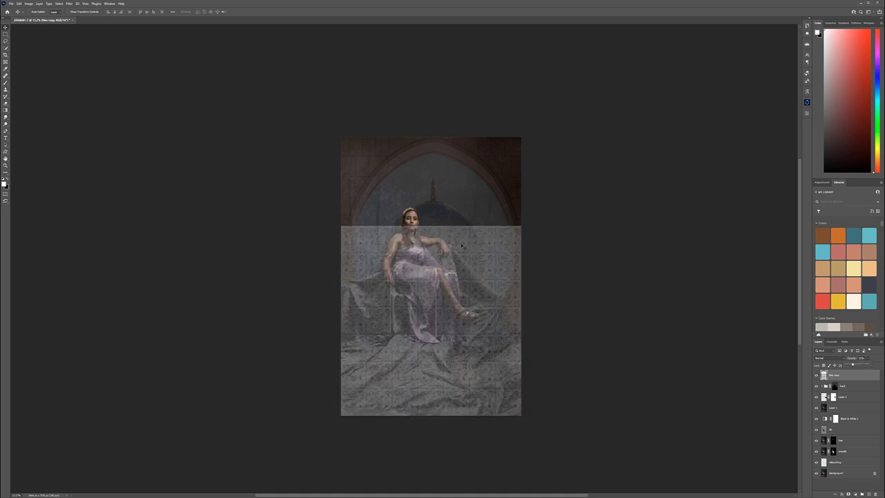
scroll(477, 260, "up", 3)
scroll(475, 261, "down", 2)
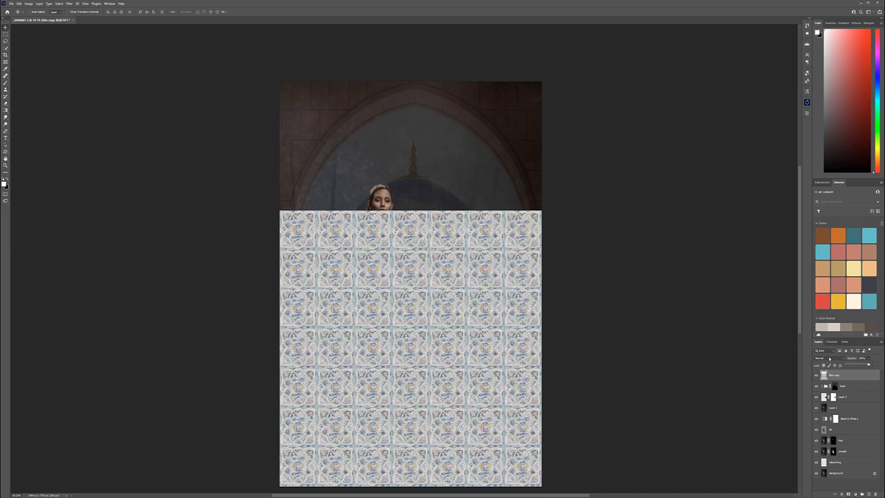
left_click(822, 358)
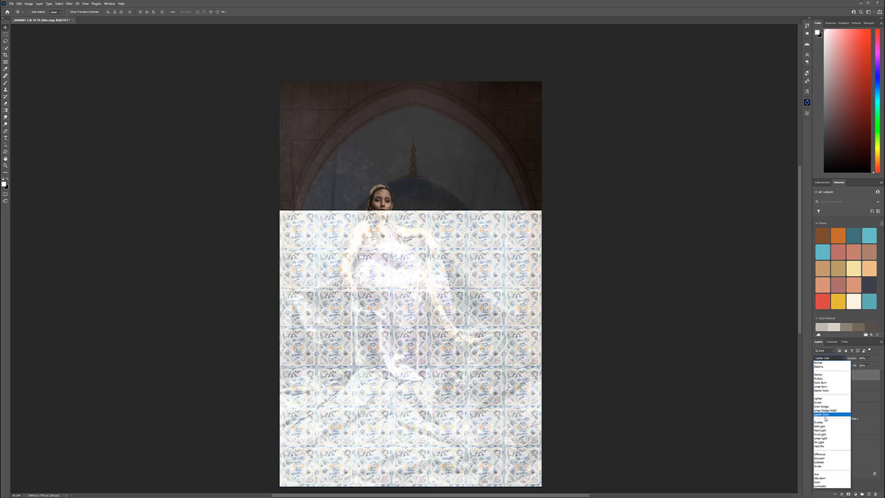
left_click(828, 420)
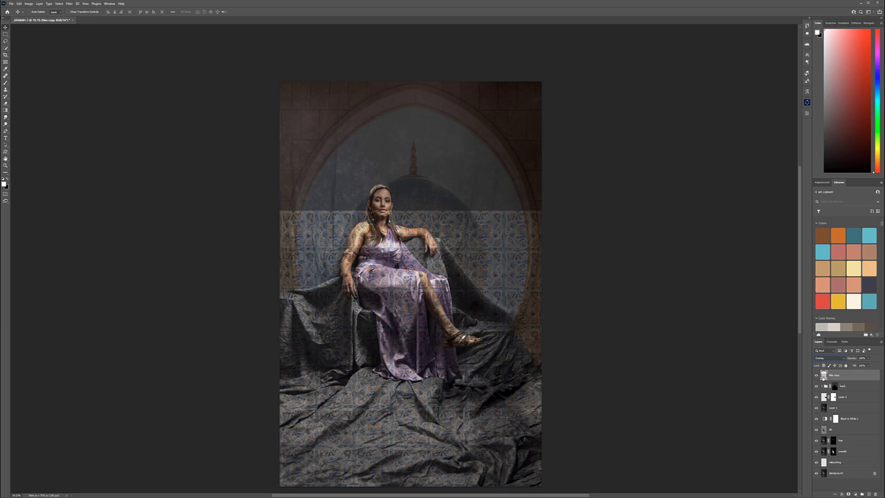
- Hide the tile pattern layer and the backdrop group, and select the layer directly beneath that group
left_click(815, 374)
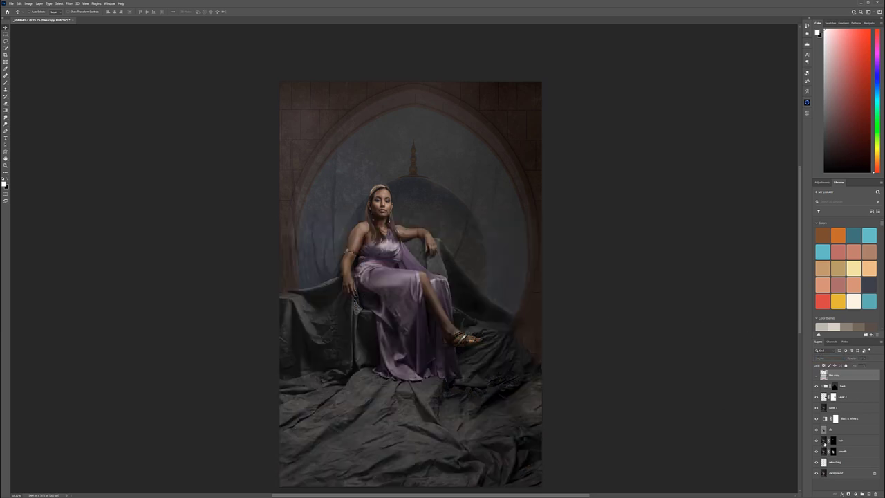
left_click(817, 386)
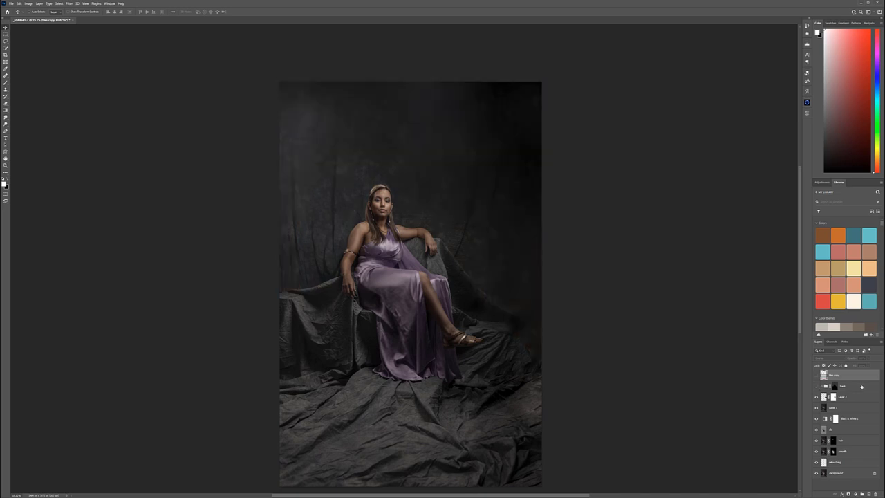
left_click(859, 399)
left_click(856, 493)
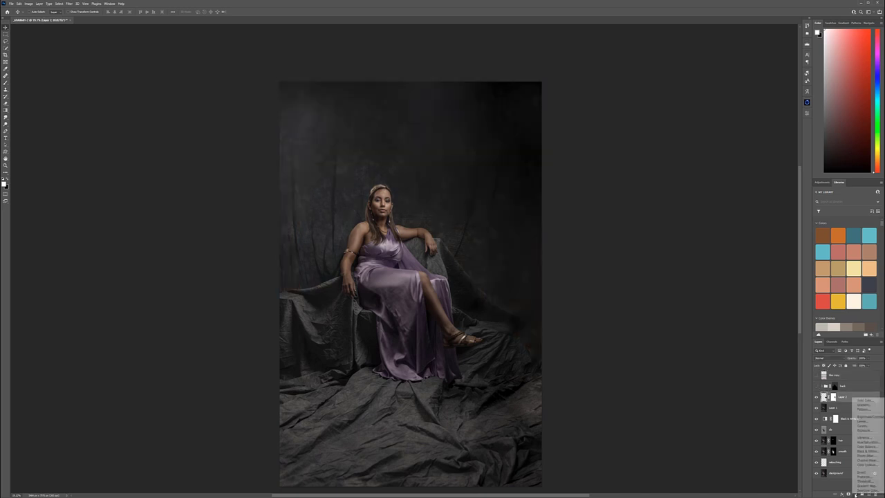
left_click(868, 446)
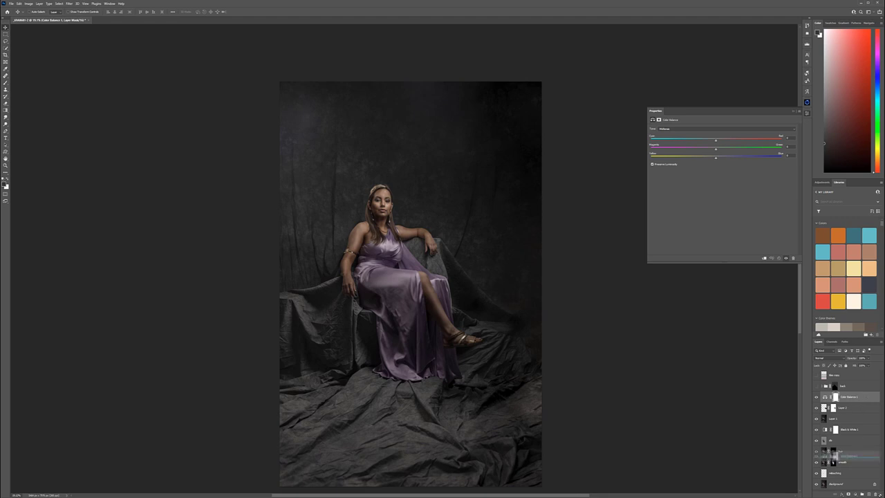
key("Delete")
- Add a Black & White adjustment layer beneath the hidden backdrop group and stamp all visible layers into a new layer
left_click(856, 493)
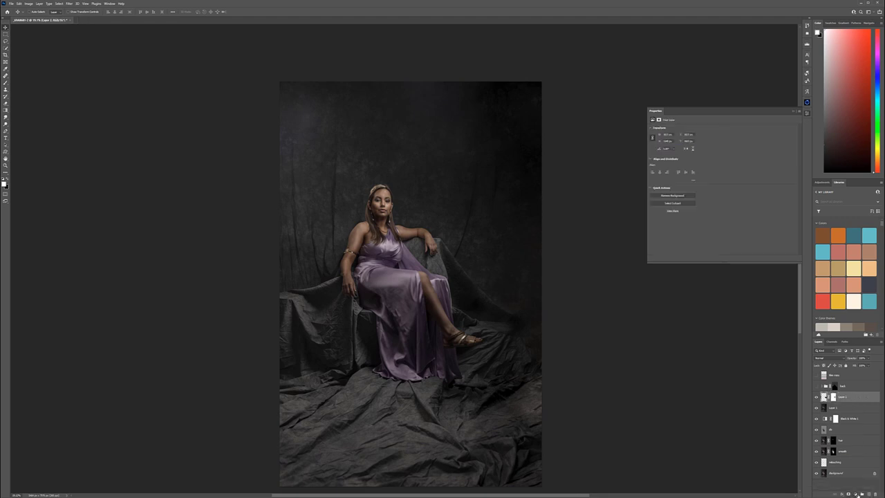
left_click(866, 452)
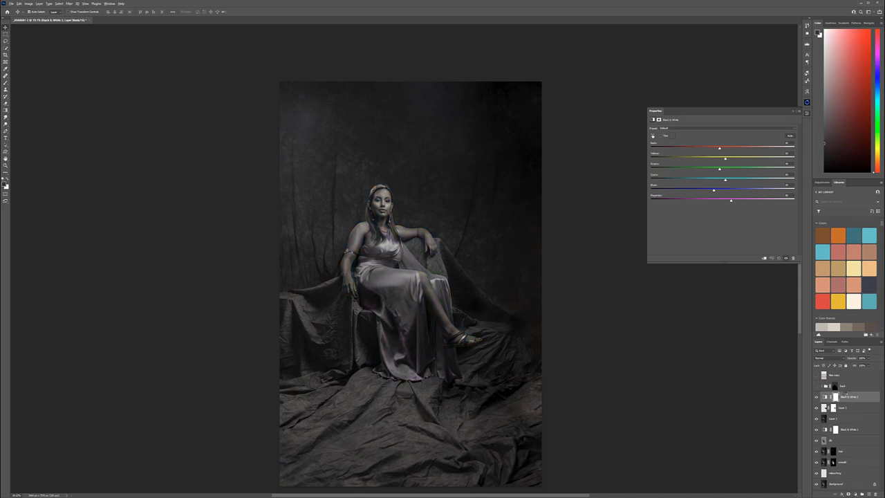
key("ctrl+shift+alt+e")
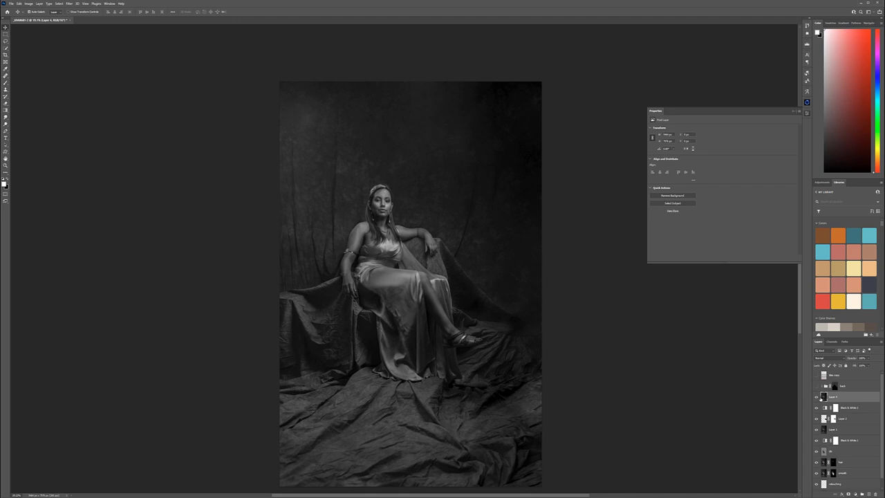
- Copy the full stamped black-and-white layer into a new clipboard-sized RGB document at 300 pixels per inch
left_click(822, 396, "ctrl")
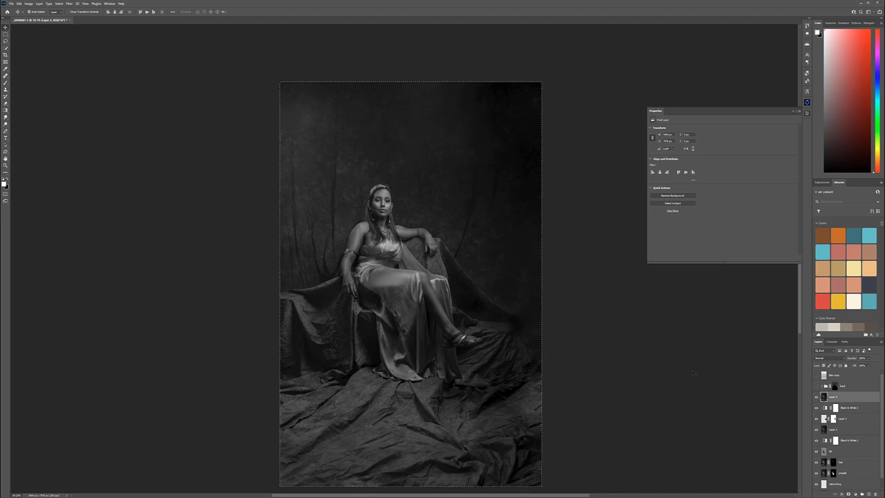
key("c")
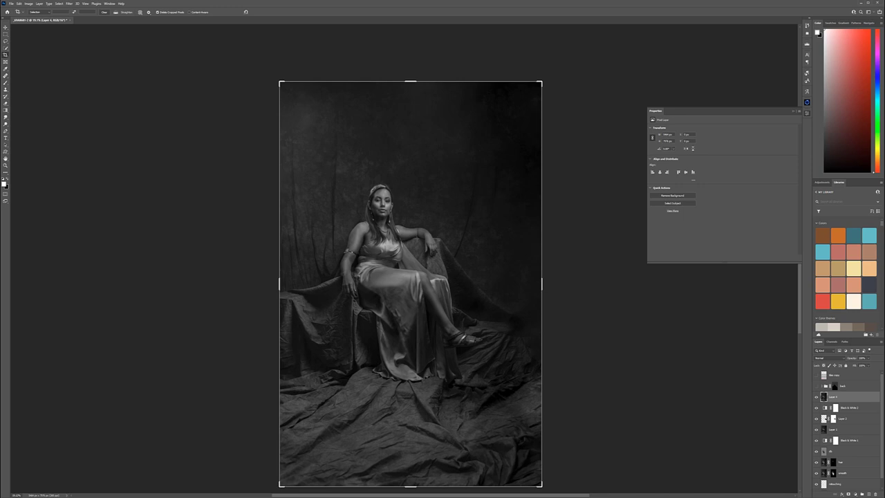
key("v")
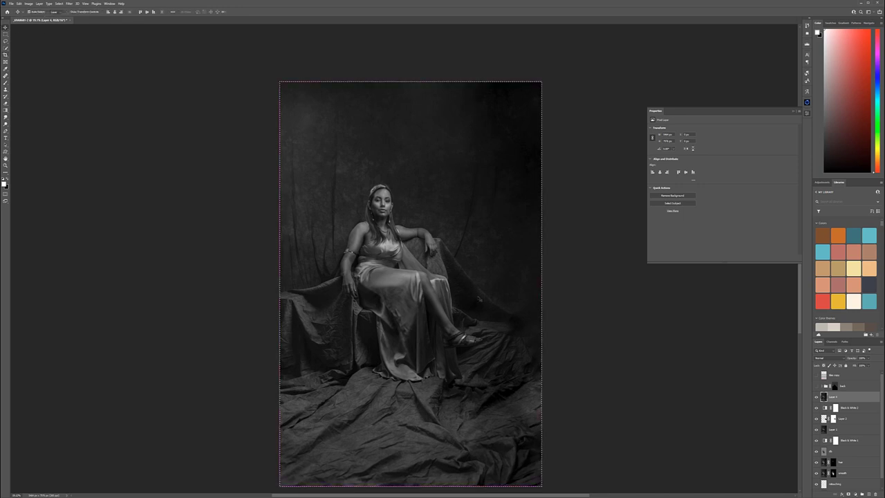
key("ctrl+n")
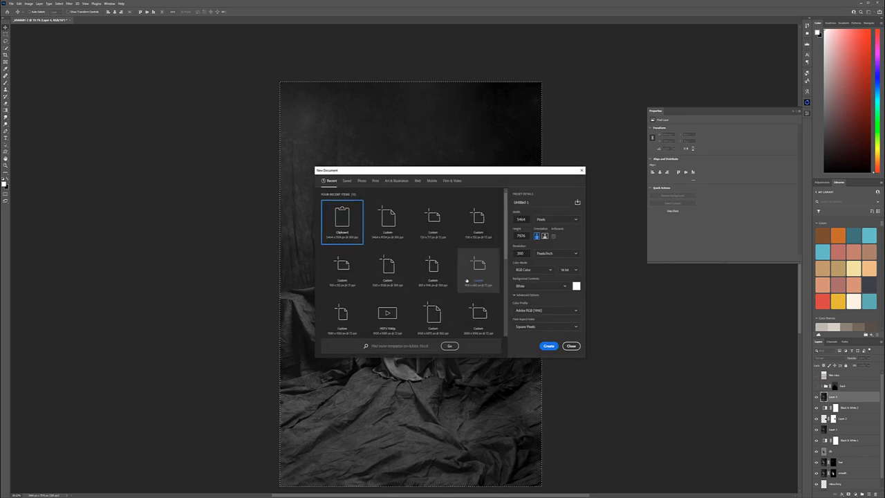
left_click(520, 253)
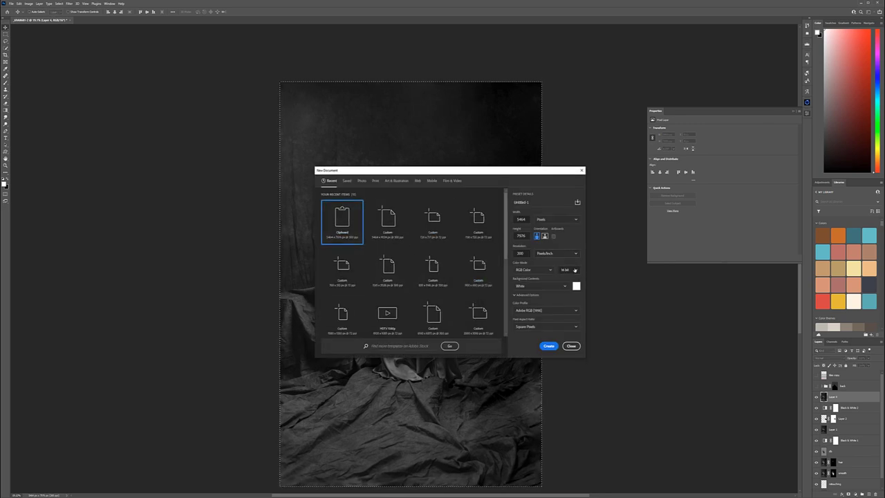
left_click(548, 346)
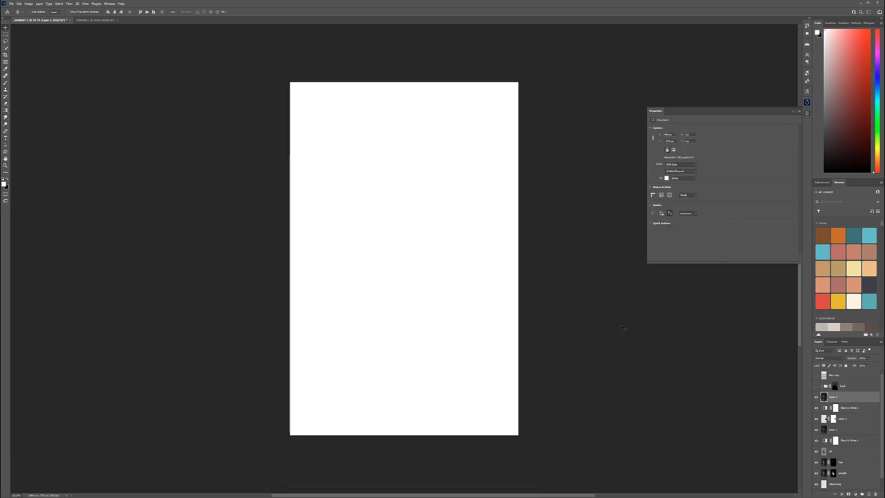
key("ctrl+v")
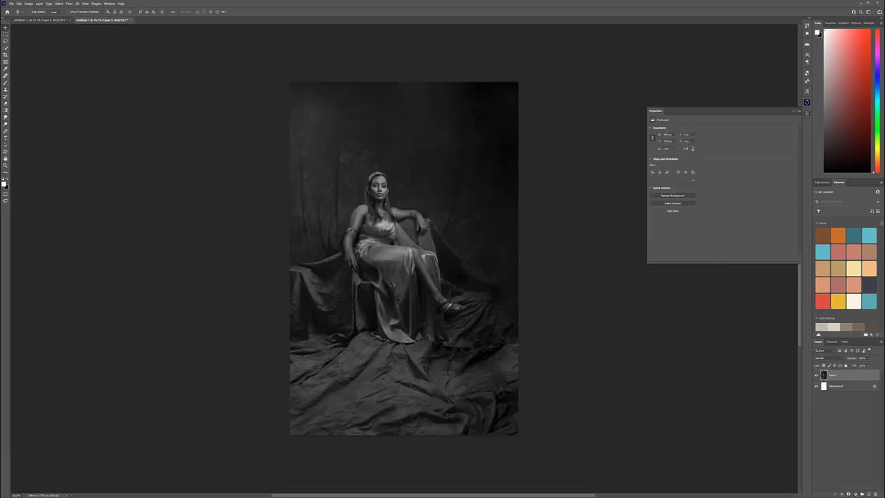
- Convert the new black-and-white document to 8 bits per channel
left_click(29, 3)
mouse_move(38, 9)
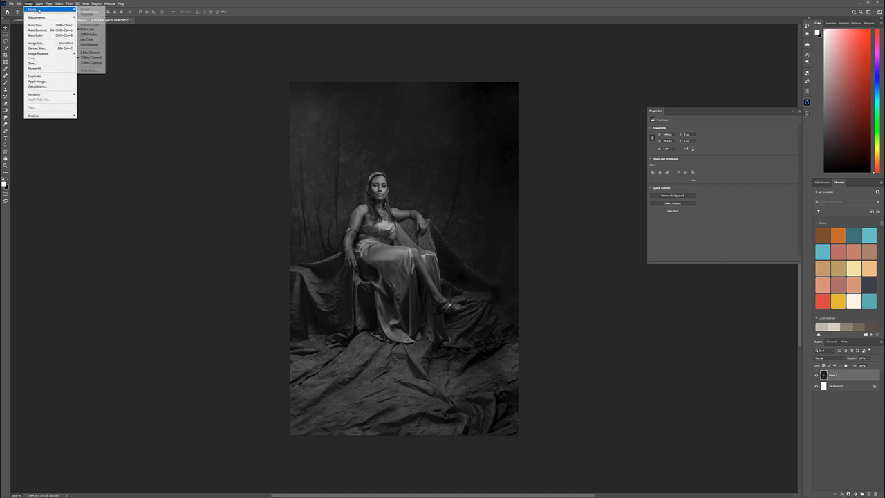
left_click(90, 52)
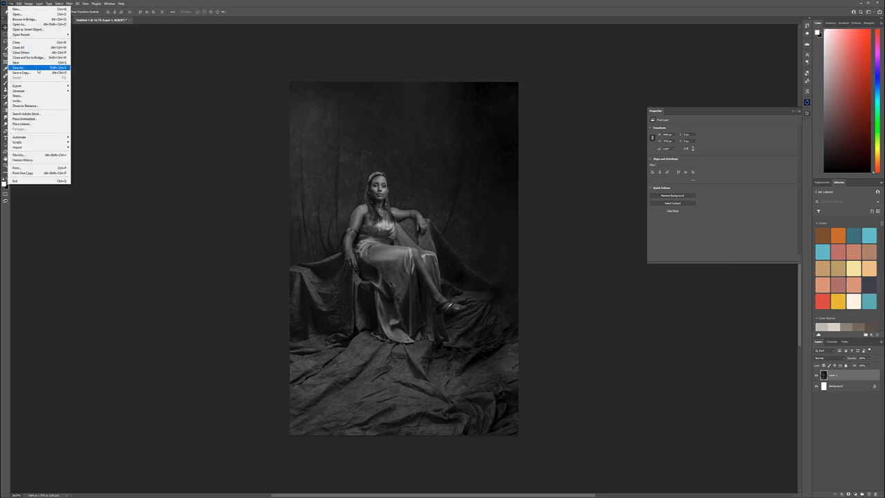
- Save the black-and-white document in the Classes folder as the Photoshop file disp-md.psd with maximized compatibility
left_click(38, 70)
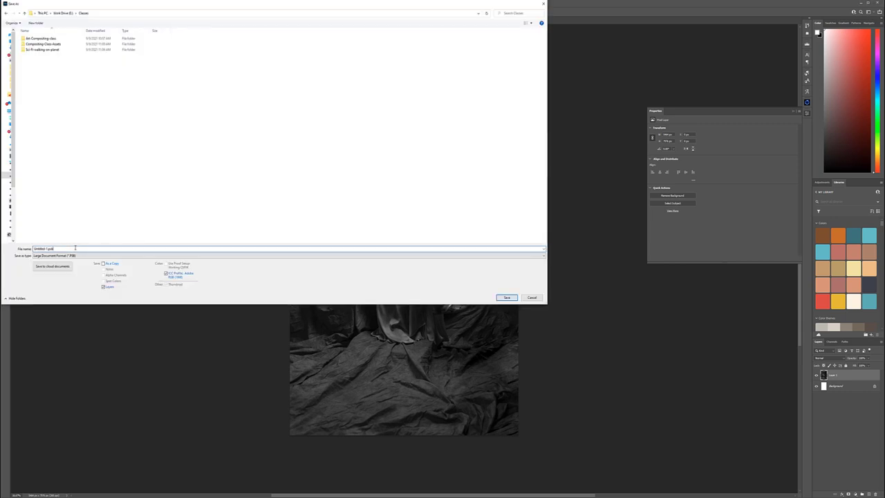
double_click(75, 247)
type("Ali")
left_click(101, 255)
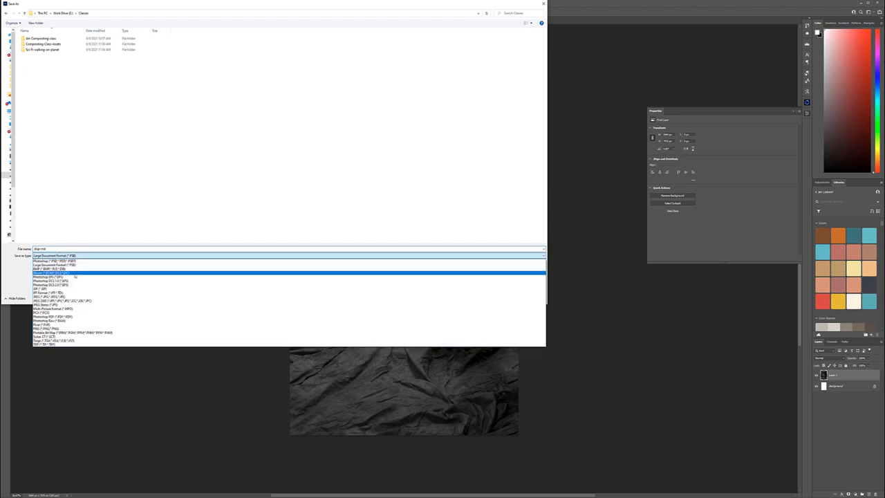
left_click(67, 259)
left_click(507, 297)
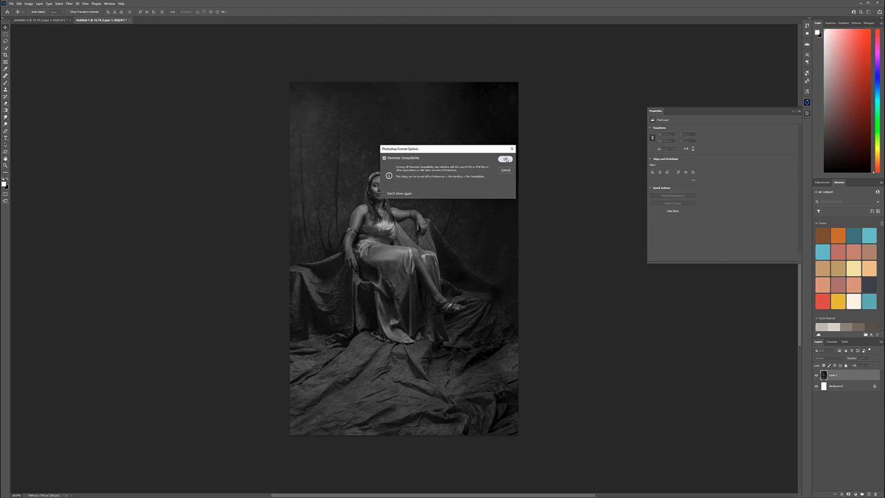
left_click(507, 159)
- Return to the portrait document, deselect everything, and delete the stamped layer and the Black & White adjustment directly beneath it
left_click(41, 21)
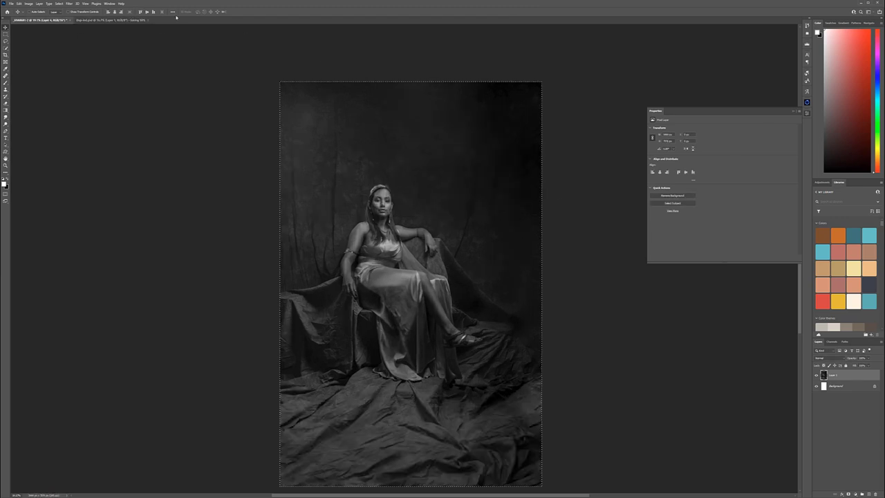
left_click(5, 34)
key("ctrl+d")
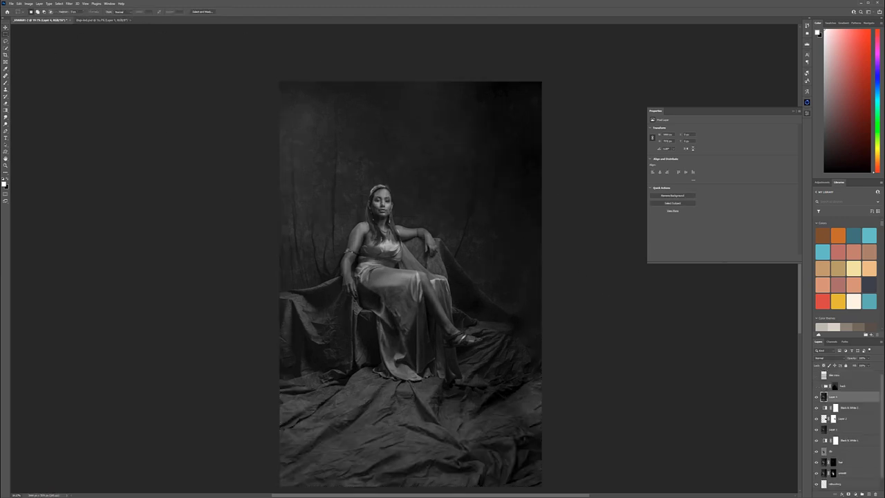
key("Delete")
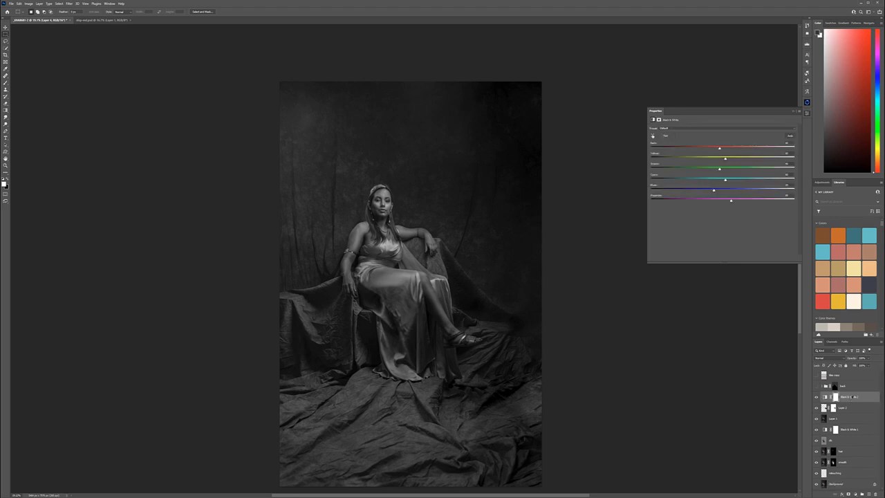
key("v")
key("Delete")
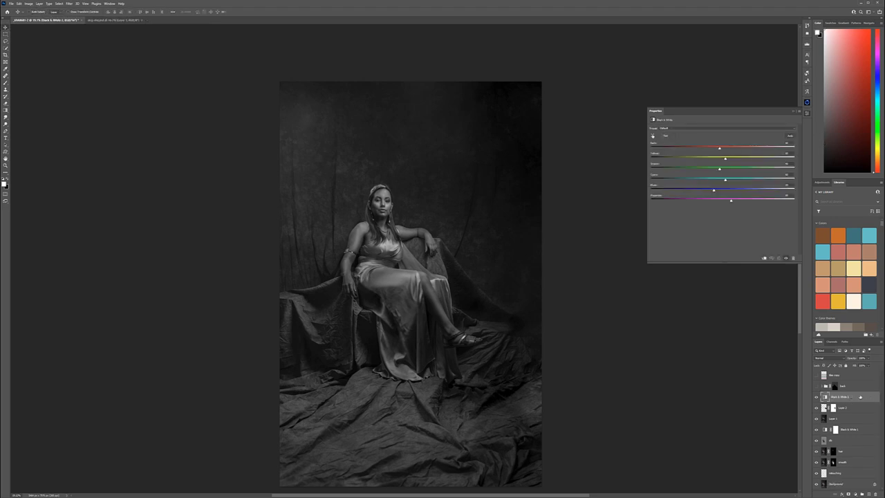
key("Delete")
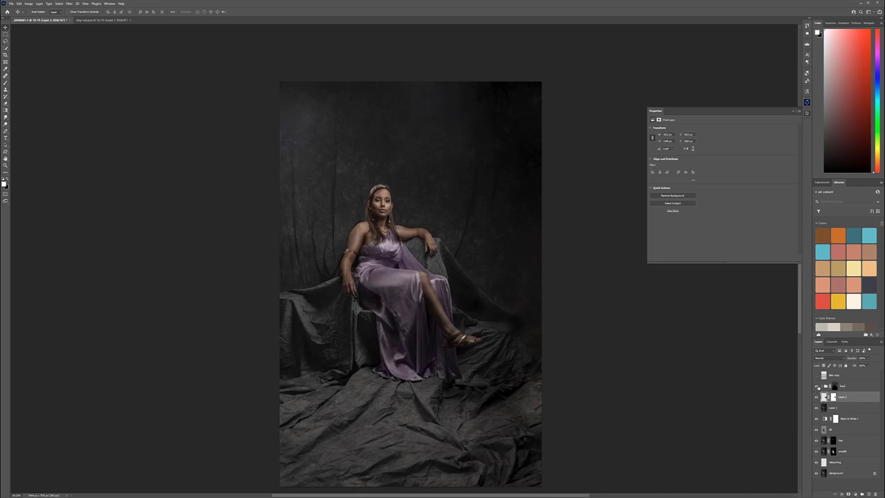
- Show the backdrop group and the tile pattern layer again, and set the tile layer's blend mode to Normal
left_click(816, 385)
left_click(816, 374)
left_click(864, 377)
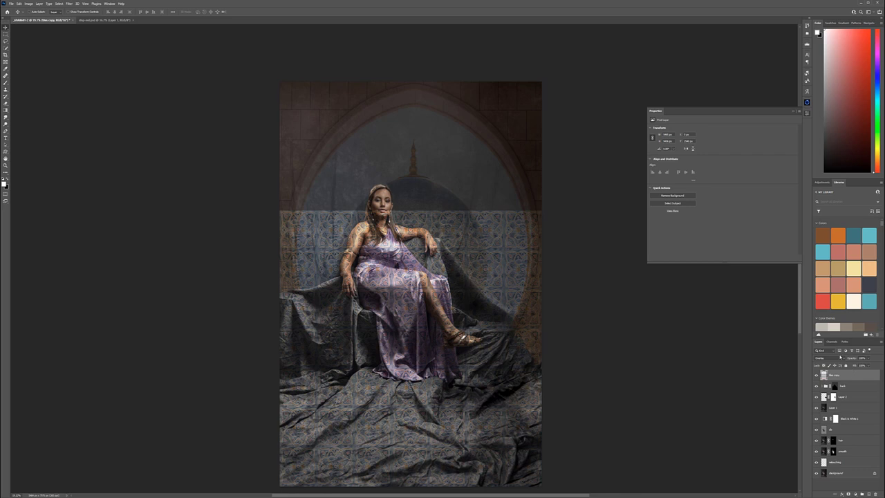
left_click(830, 357)
left_click(829, 362)
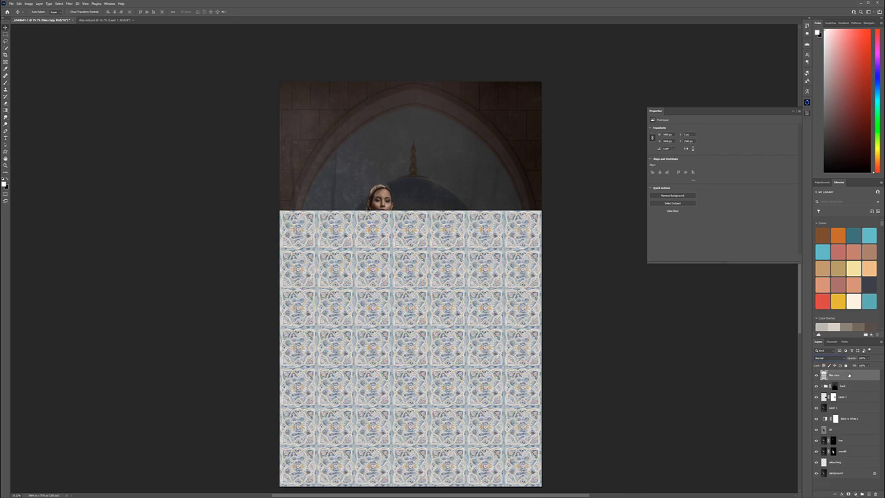
- Duplicate the tile pattern layer, hide the duplicate, and select the original tile layer
left_click_drag(849, 375, 868, 494)
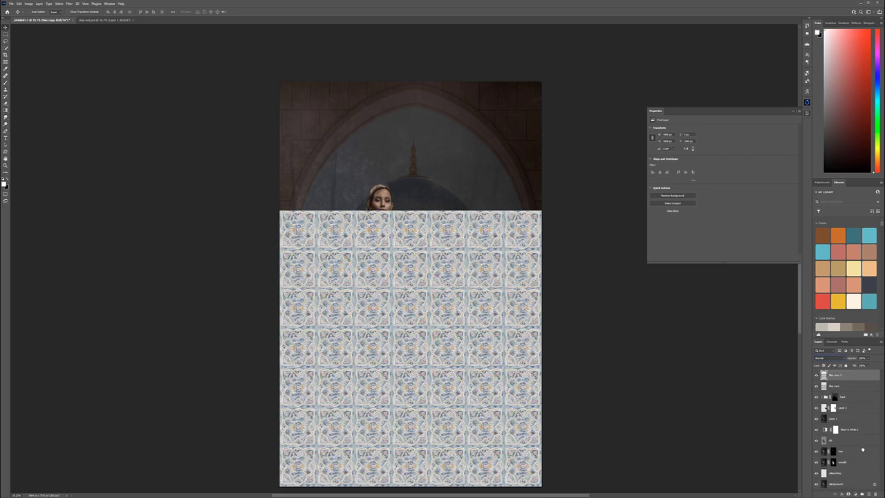
left_click(817, 374)
left_click(840, 385)
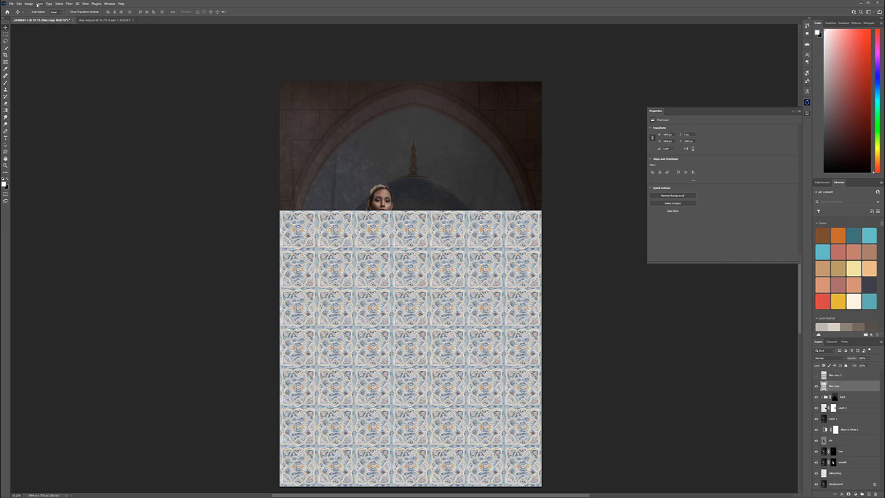
- Apply the Displace filter to the tile layer with Stretch To Fit and Wrap Around, using disp-md.psd as displacement map
left_click(70, 3)
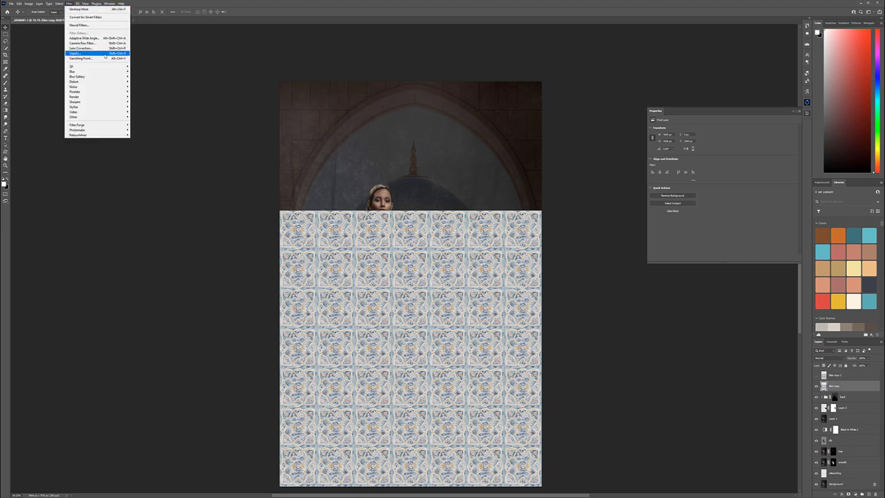
mouse_move(110, 82)
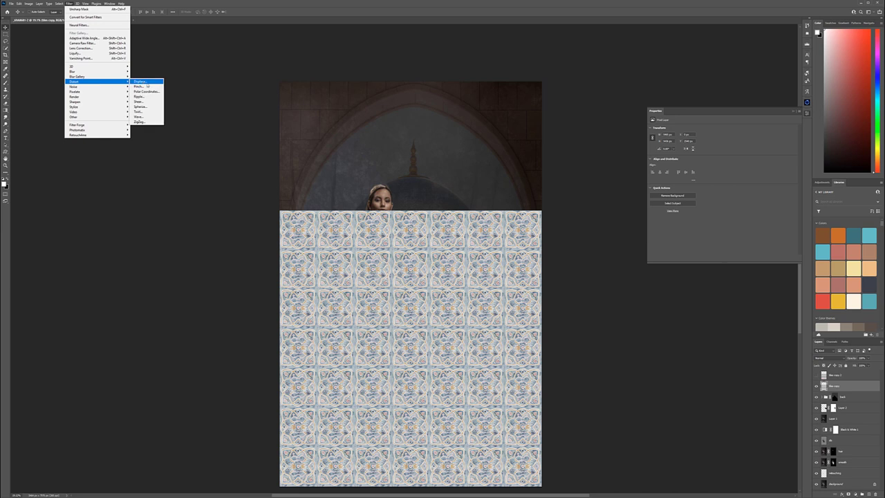
left_click(142, 80)
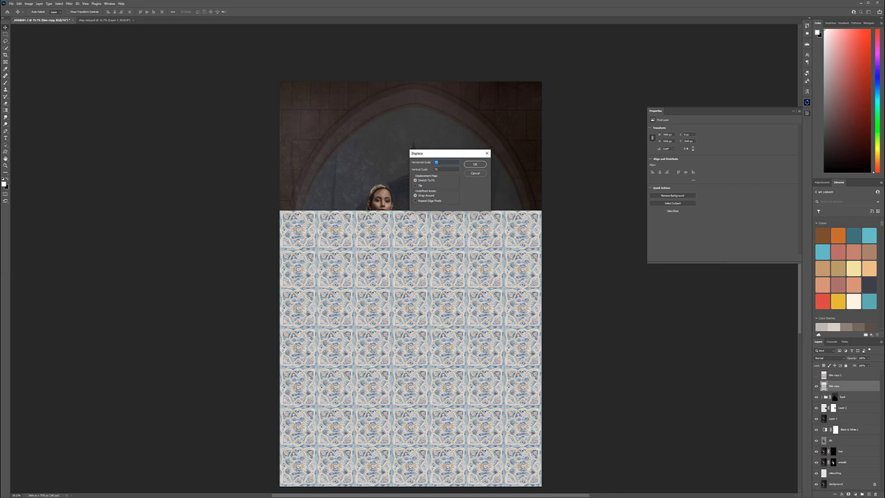
left_click(477, 165)
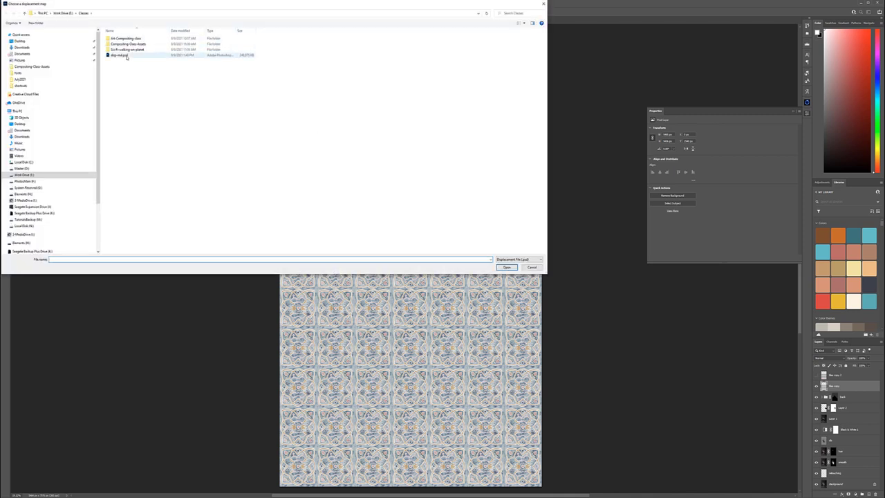
left_click(125, 58)
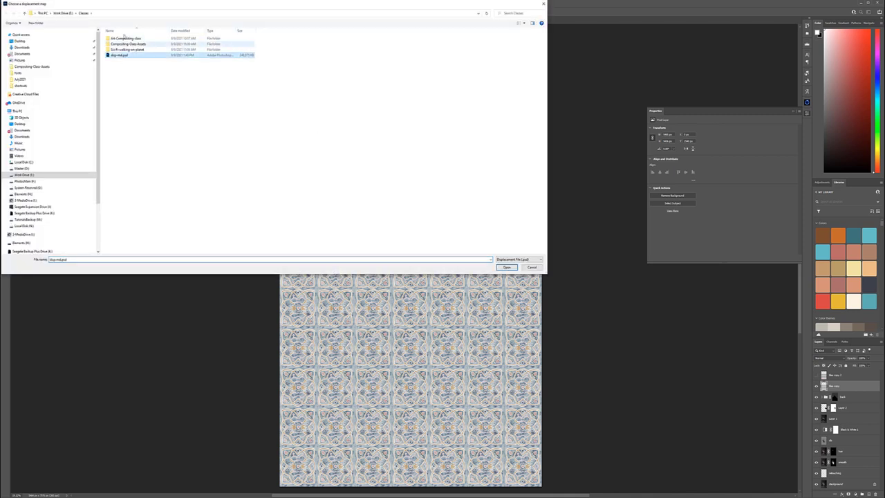
left_click(506, 266)
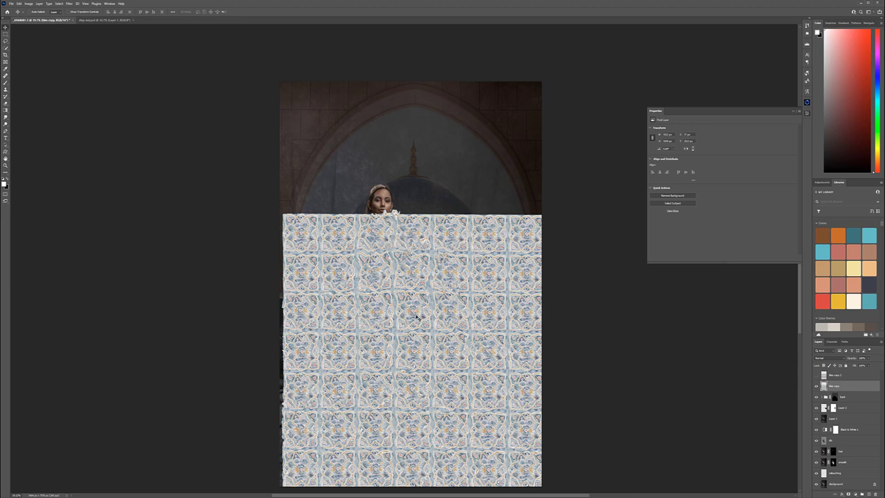
- Compare the displaced tiles with the undistorted duplicate, and set the displaced layer's blend mode to Overlay
left_click(816, 374)
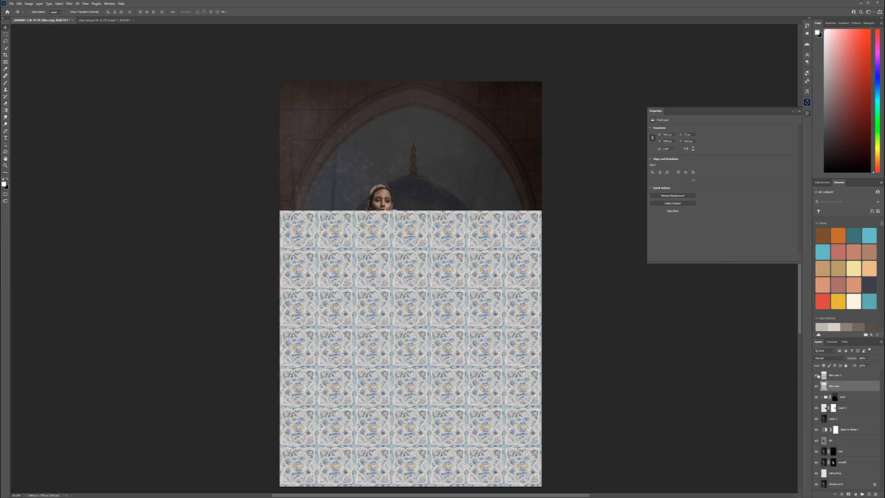
left_click(816, 374)
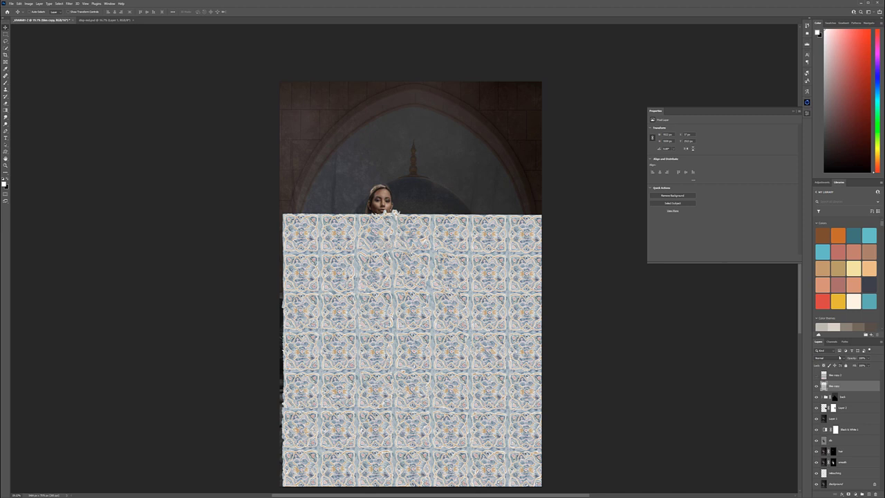
left_click(838, 359)
left_click(827, 422)
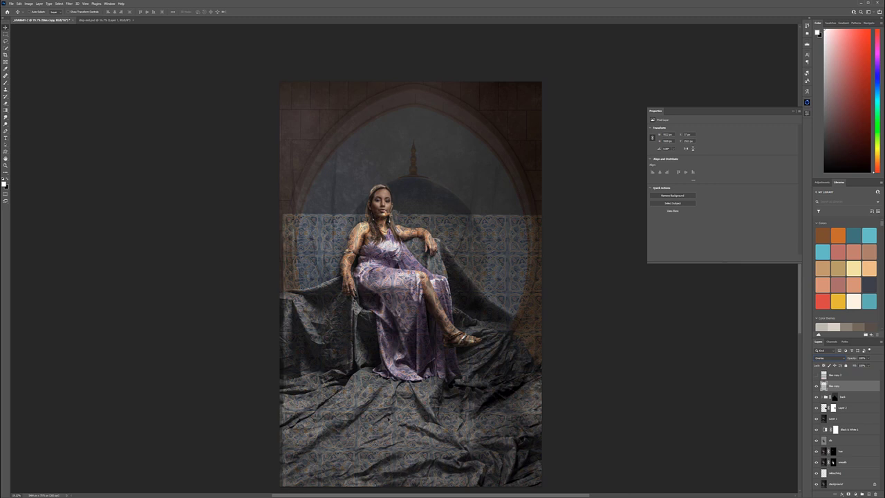
- Examine up close how the displaced tile pattern follows the fabric folds, and check the whole composite again
scroll(389, 420, "up", 5)
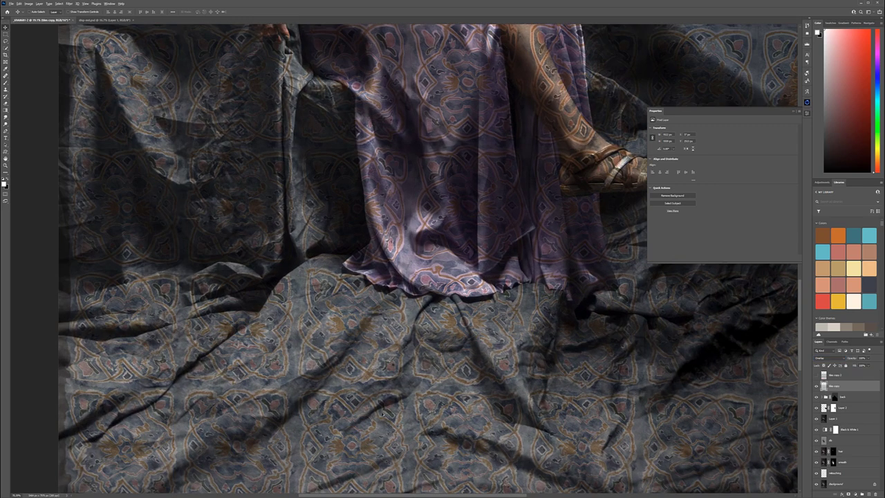
scroll(384, 415, "up", 5)
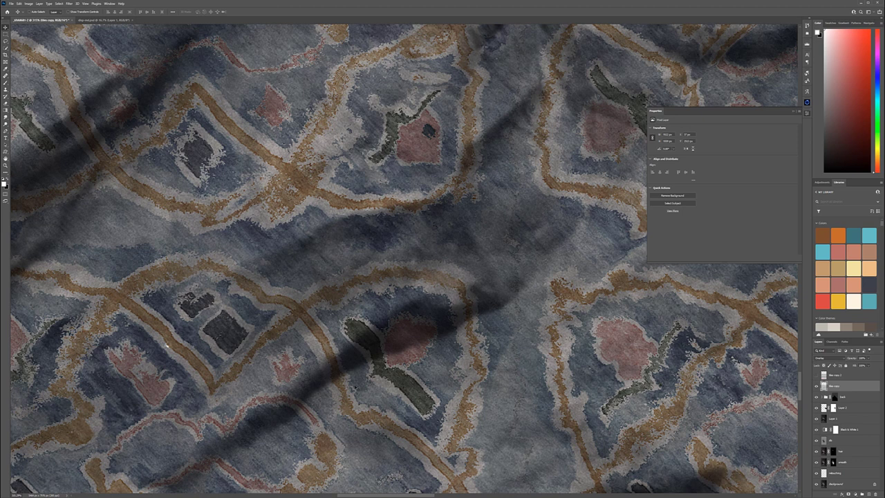
scroll(356, 387, "down", 3)
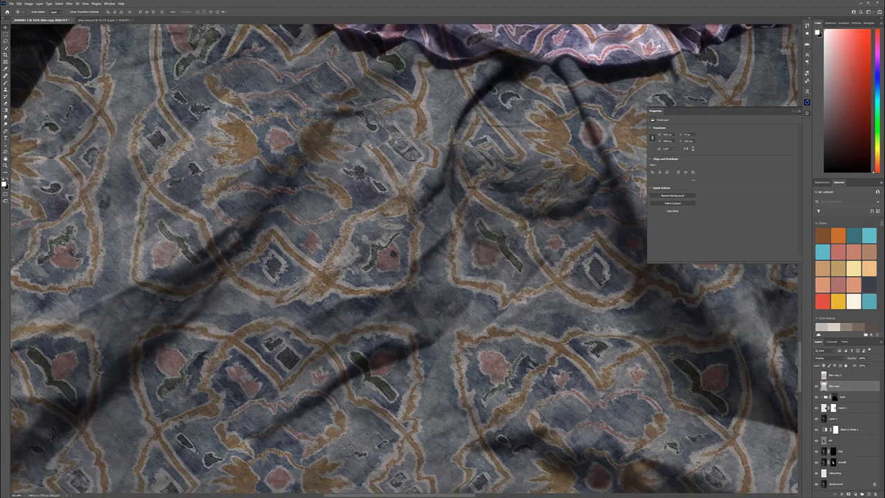
scroll(443, 224, "down", 10)
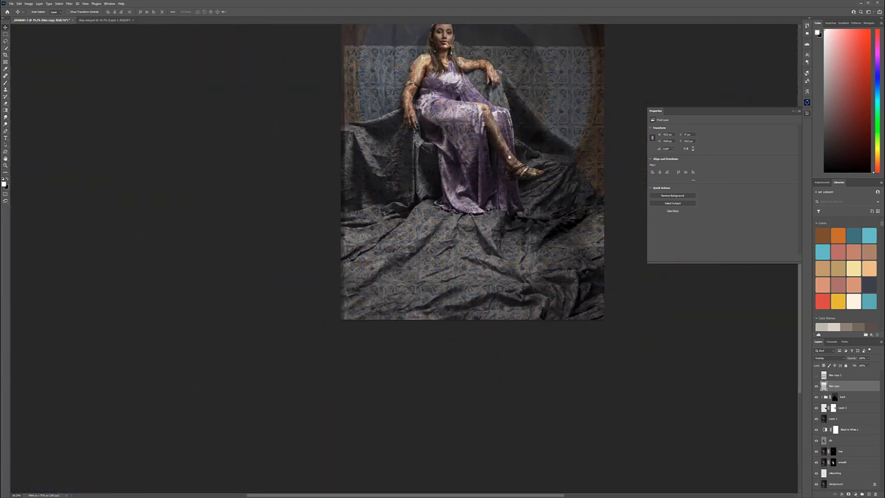
left_click_drag(508, 157, 434, 249)
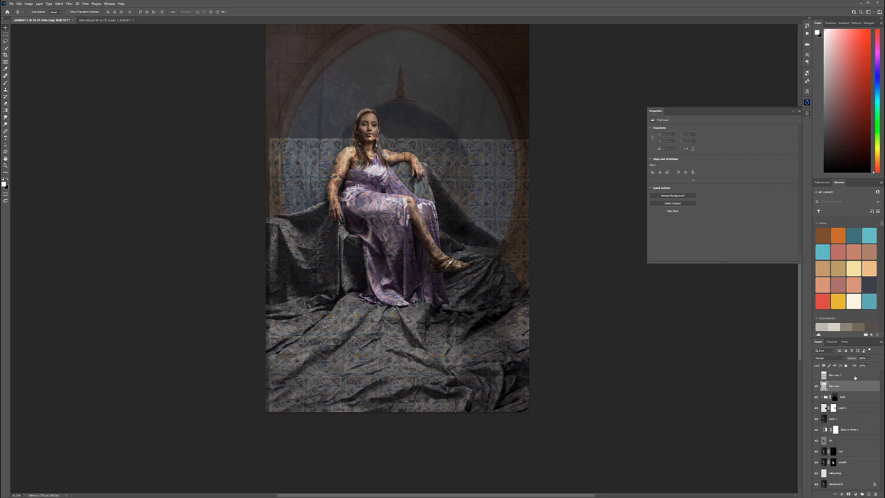
- Delete the hidden undistorted tile duplicate and add a black layer mask that hides the displaced tile layer
left_click(854, 376)
key("Delete")
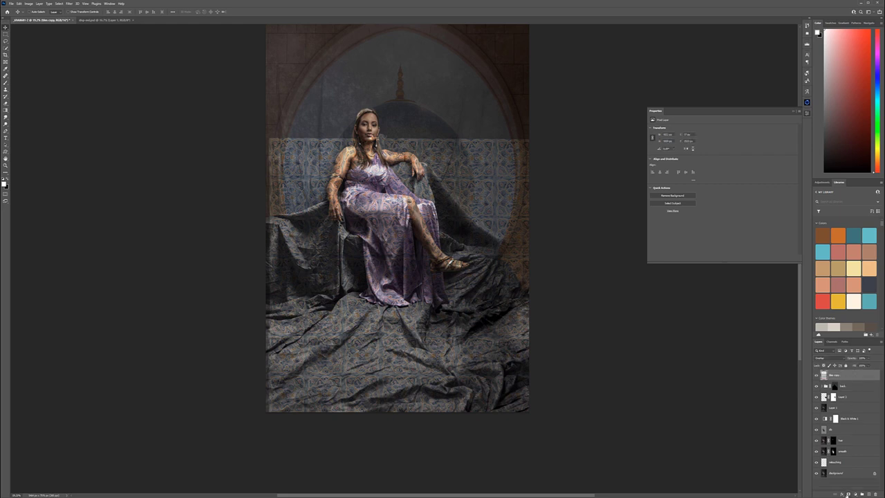
left_click(848, 493, "alt")
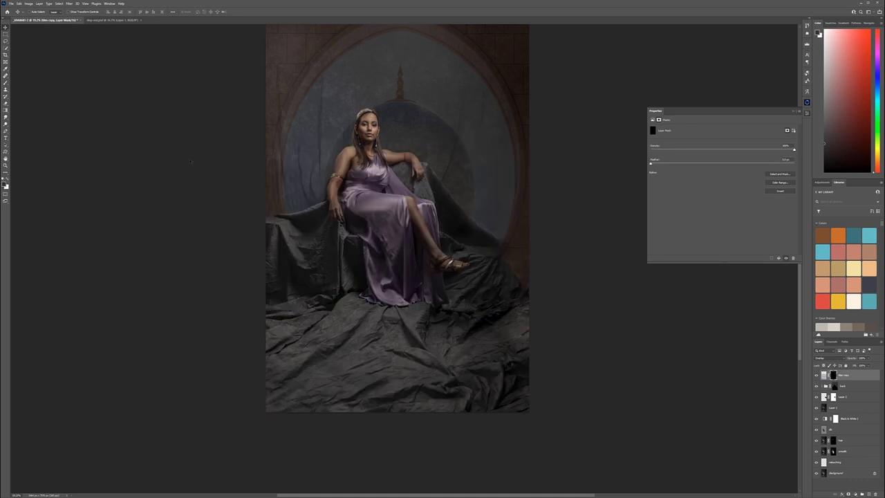
- Brush white at 10% opacity on the tile layer's mask to reveal the pattern on the draped cloth beside the woman's lowered hand
left_click(6, 82)
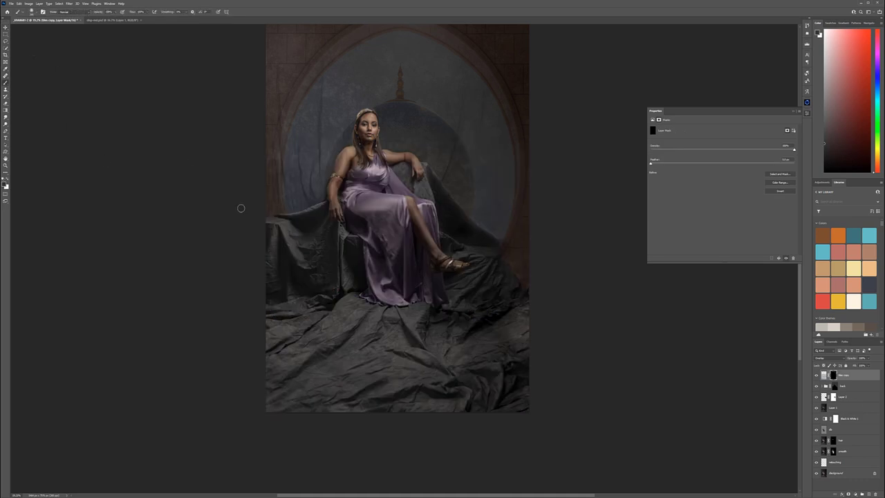
key("x")
key("1")
scroll(302, 242, "up", 4)
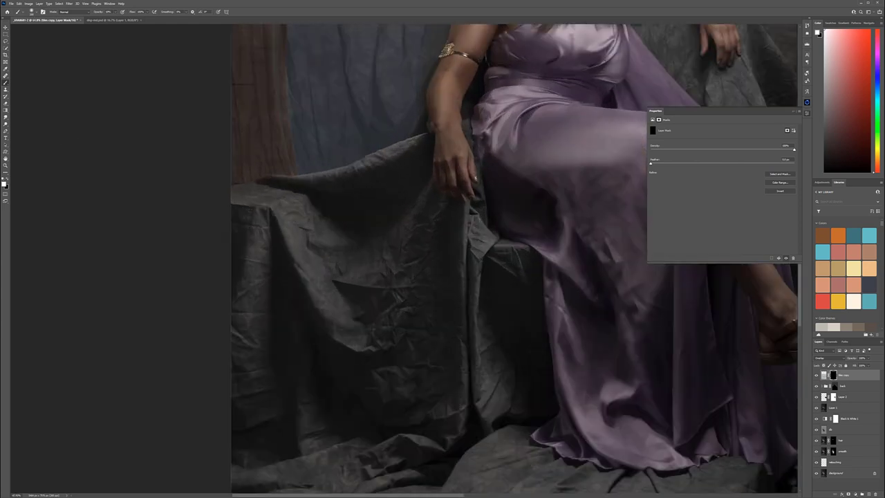
scroll(330, 261, "up", 1)
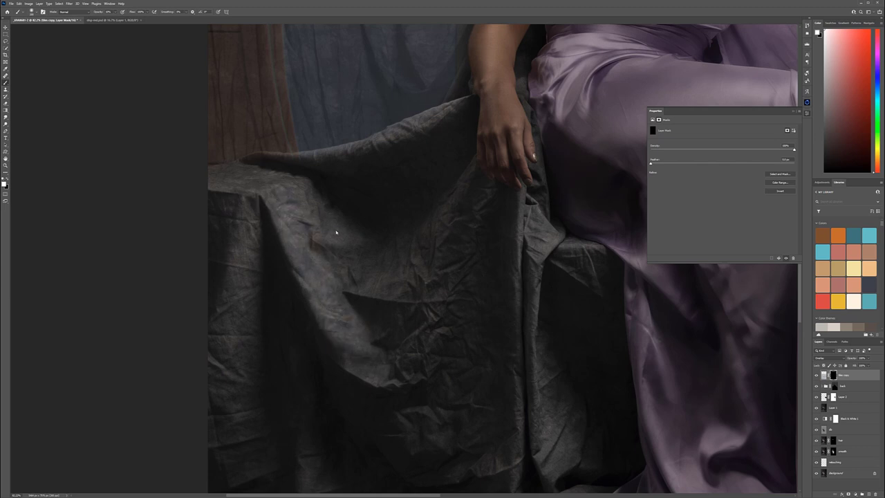
mouse_move(360, 227)
left_mouse_down()
mouse_move(299, 243)
mouse_move(243, 165)
mouse_move(283, 185)
mouse_move(251, 192)
left_mouse_up()
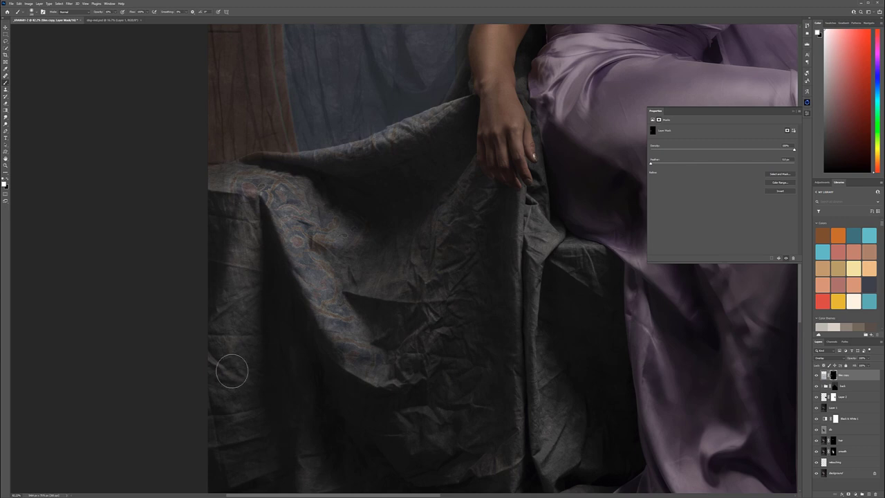
- Reveal the tile pattern on the floor cloth's folds around the hem of the dress by painting white on the mask
scroll(292, 258, "down", 3)
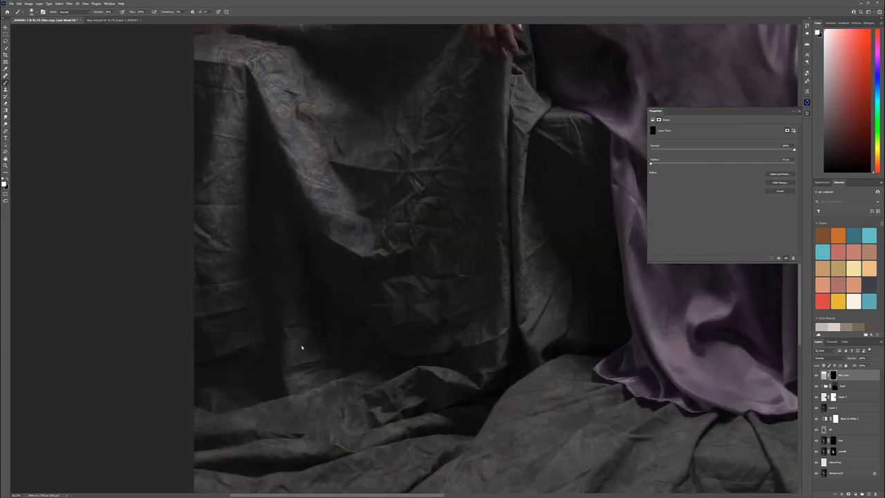
scroll(403, 279, "down", 5)
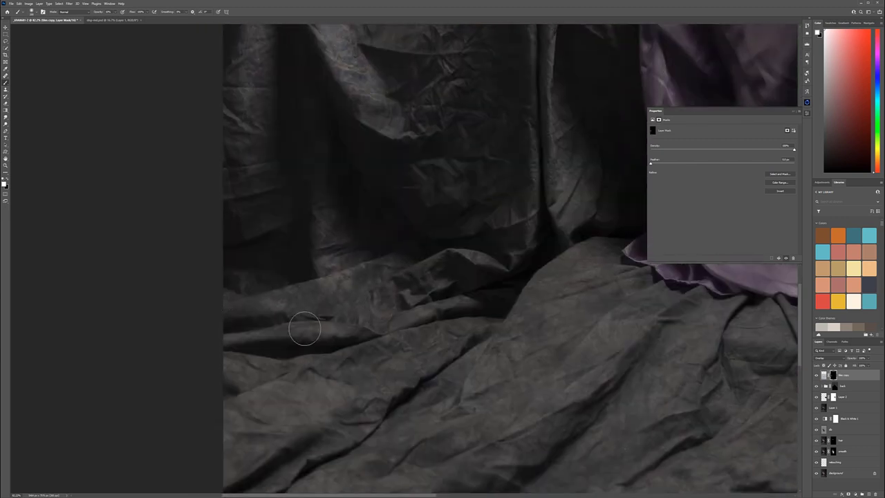
key("[")
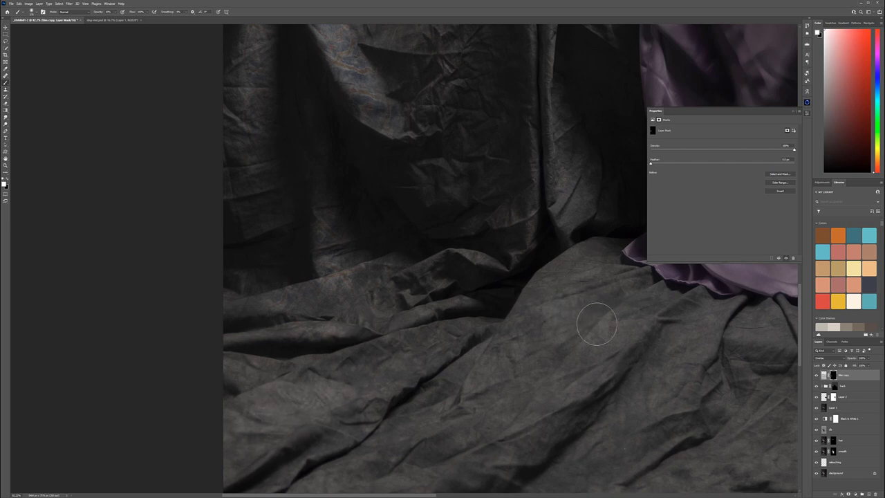
left_click_drag(577, 415, 559, 272)
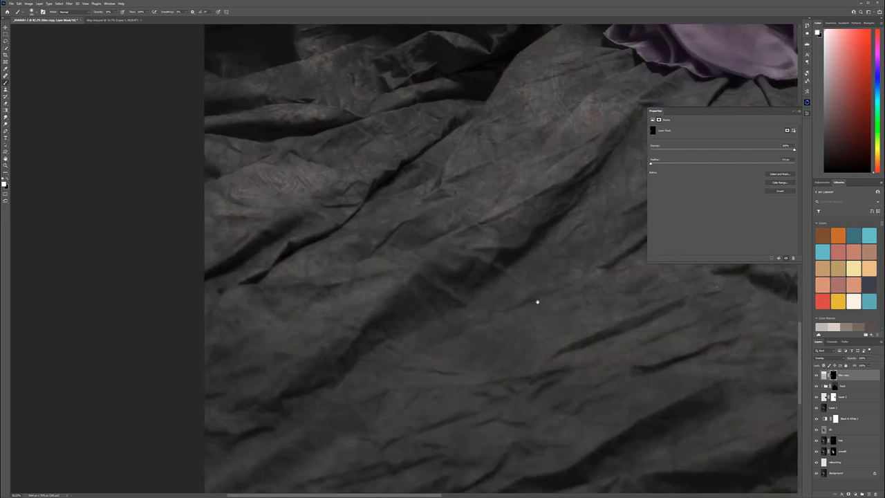
left_click_drag(471, 311, 262, 372)
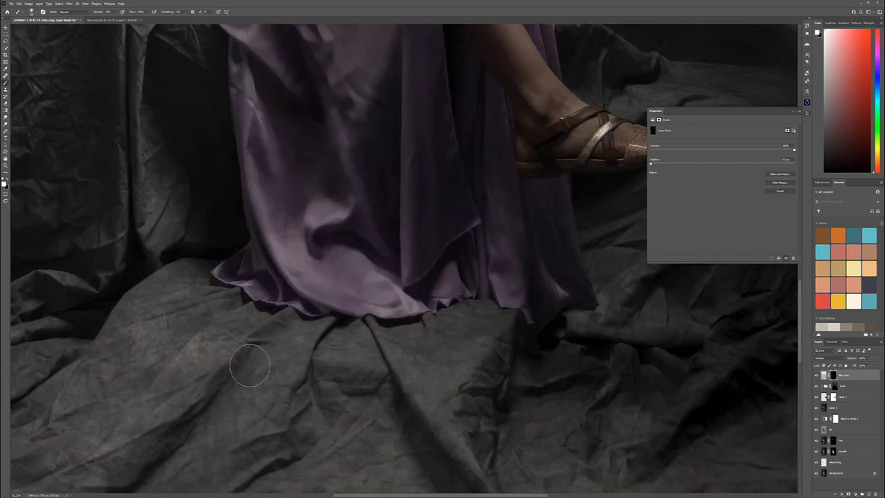
left_click_drag(416, 400, 277, 391)
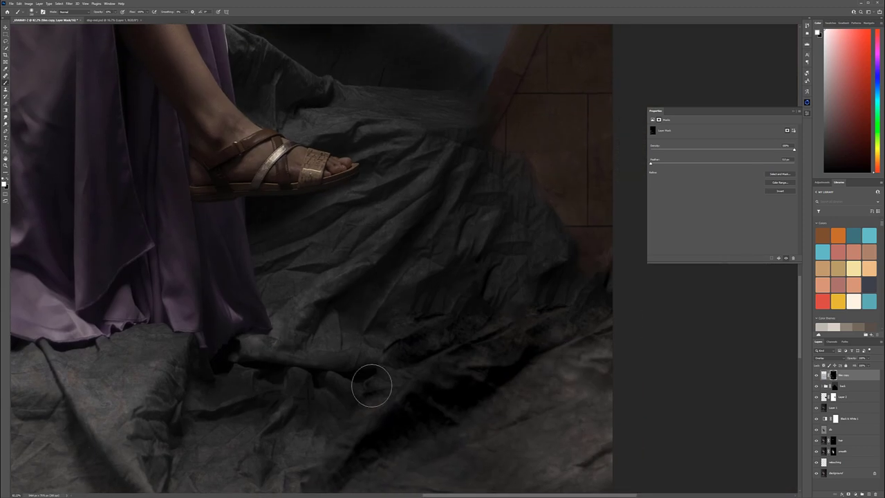
- Extend the faint tile pattern across the foreground folds and the cloth behind and beside the sandalled foot with more mask strokes
scroll(360, 359, "down", 4)
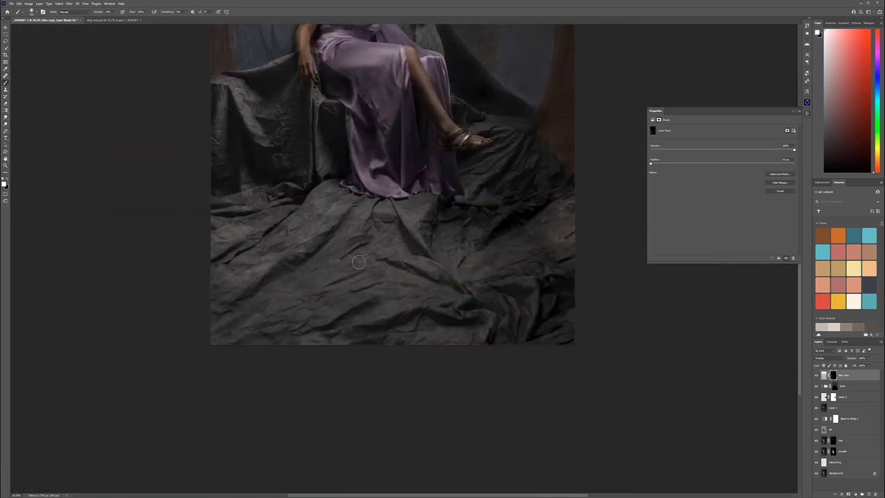
scroll(373, 297, "up", 3)
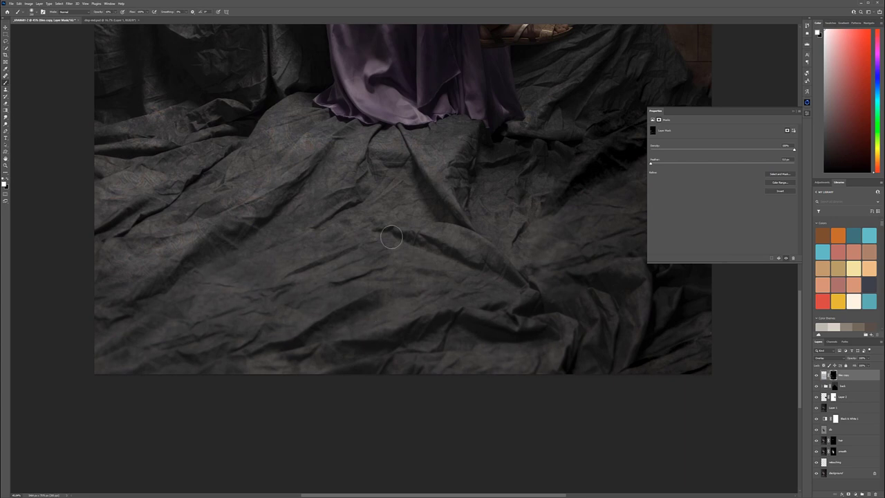
left_click_drag(541, 261, 373, 333)
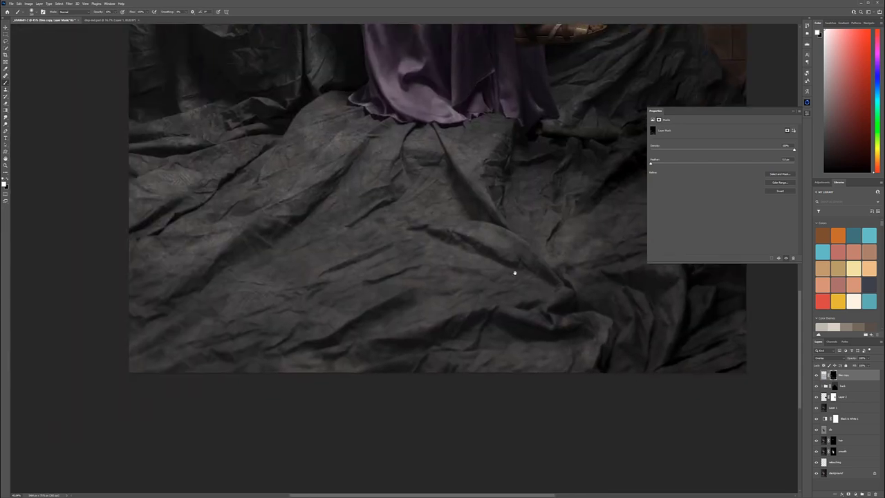
left_click_drag(352, 345, 513, 272)
left_click_drag(528, 234, 416, 422)
left_click_drag(359, 253, 427, 453)
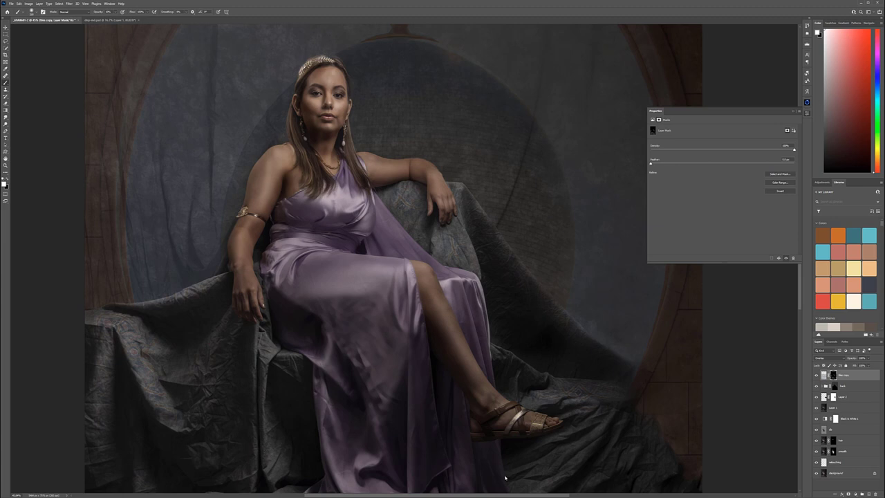
left_click_drag(611, 458, 509, 309)
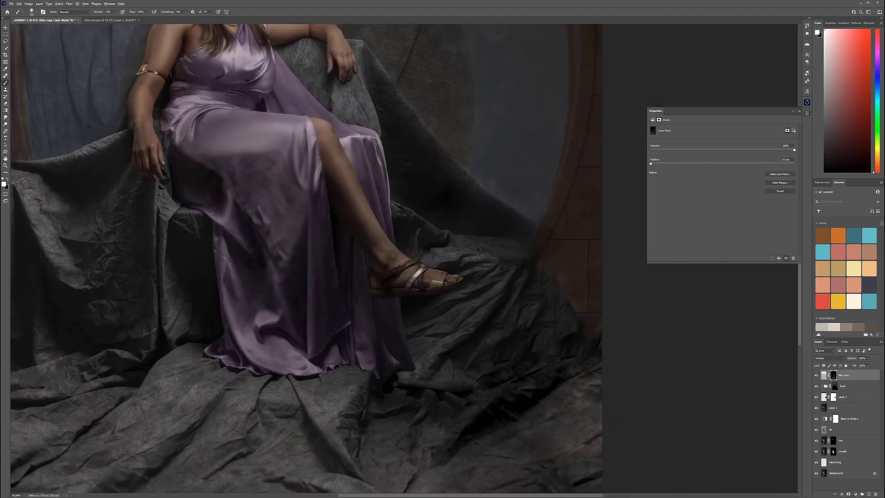
scroll(233, 330, "down", 6)
left_click_drag(246, 350, 399, 330)
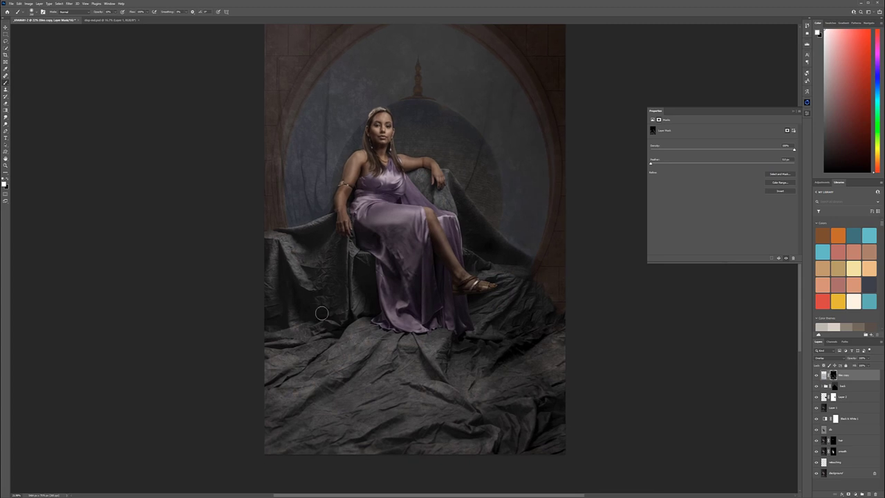
- Enlarge the brush, build up the pattern over the draped and floor cloth, and even out the patchy strokes in the mask view
key("]")
key("]")
key("]")
key("]")
key("]")
key("]")
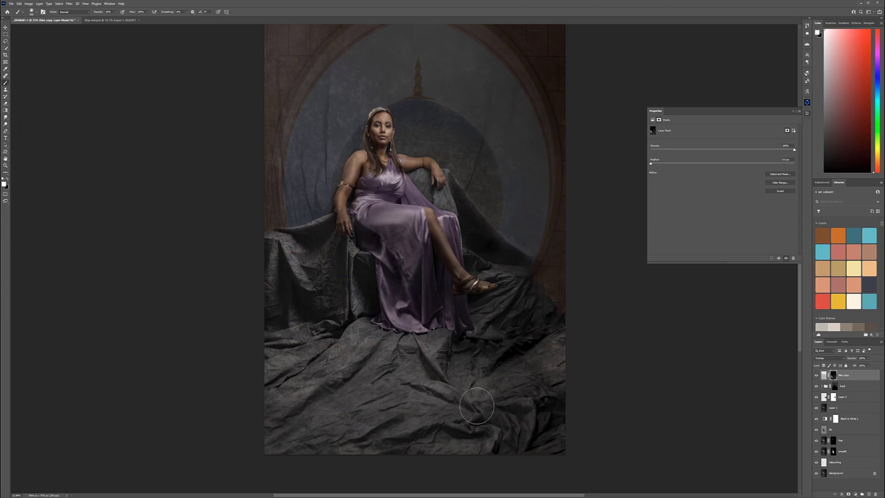
left_click(833, 374, "alt")
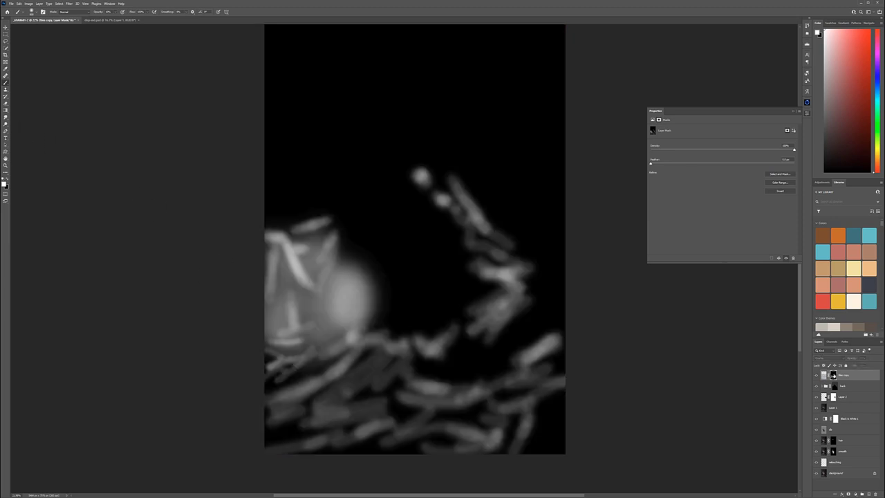
left_click(833, 375, "alt")
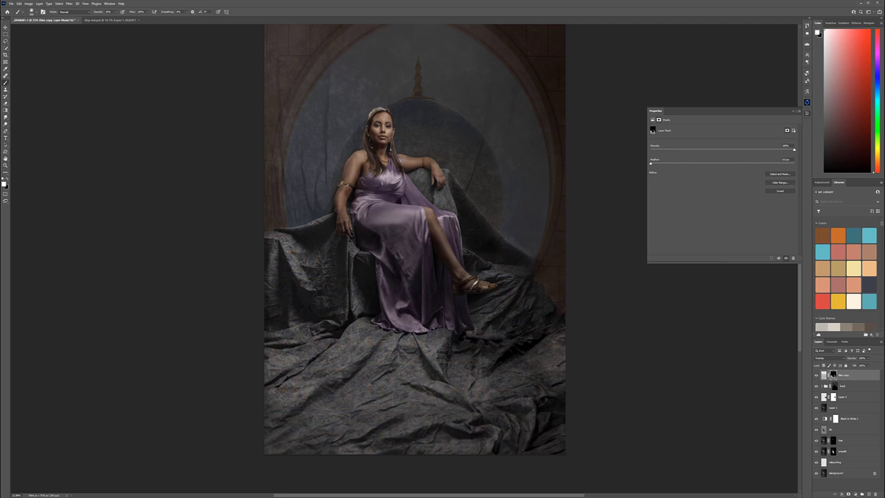
- Compare the tile layer in Soft Light and Overlay blend modes, keep Overlay, and review the whole composite
left_click(820, 357)
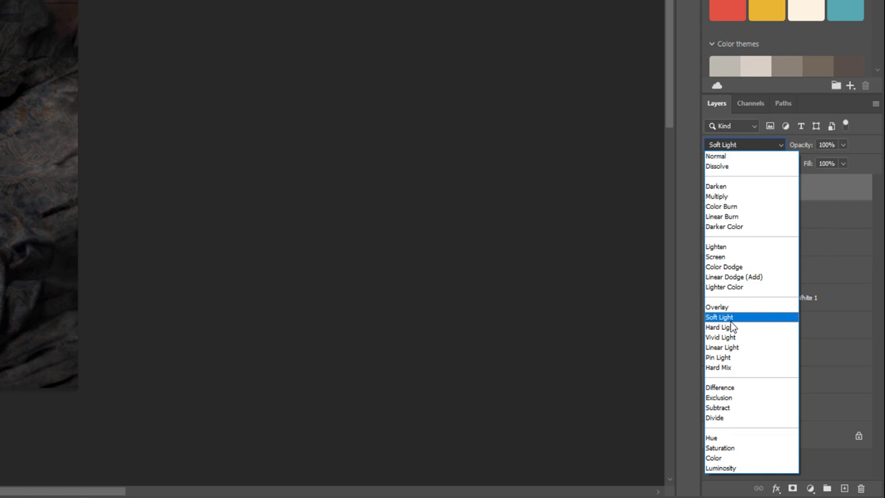
left_click(717, 307)
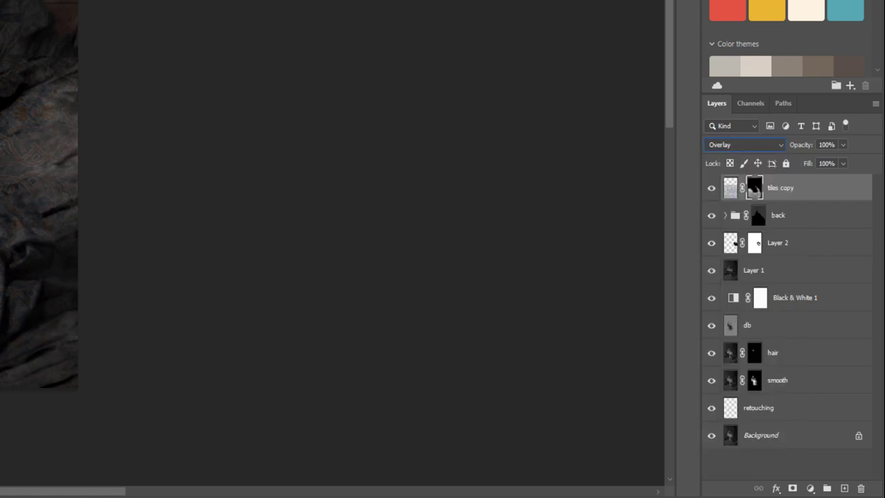
scroll(39, 193, "down", 3)
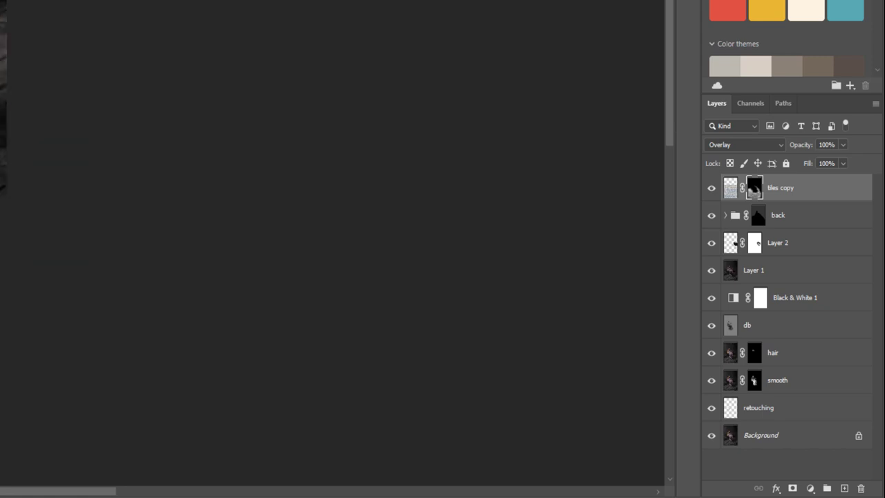
scroll(332, 242, "down", 2)
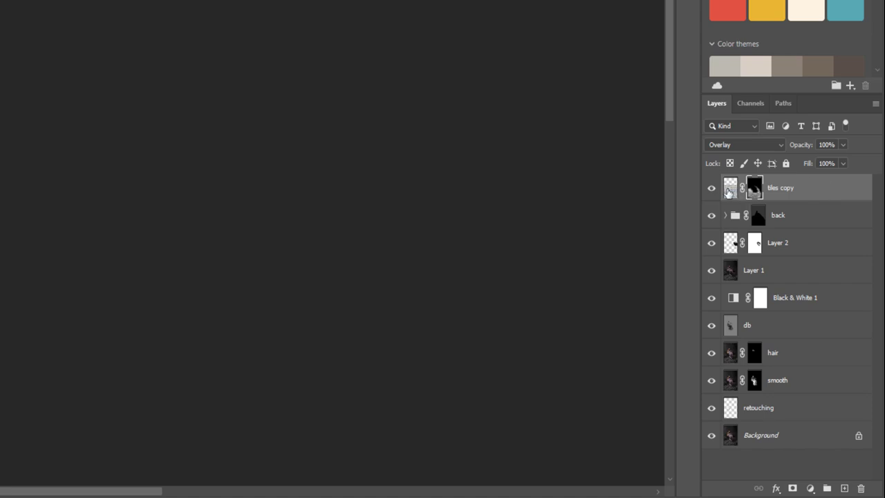
- Convert the masked tiles copy layer to a smart object
left_click(728, 192)
right_click(732, 192)
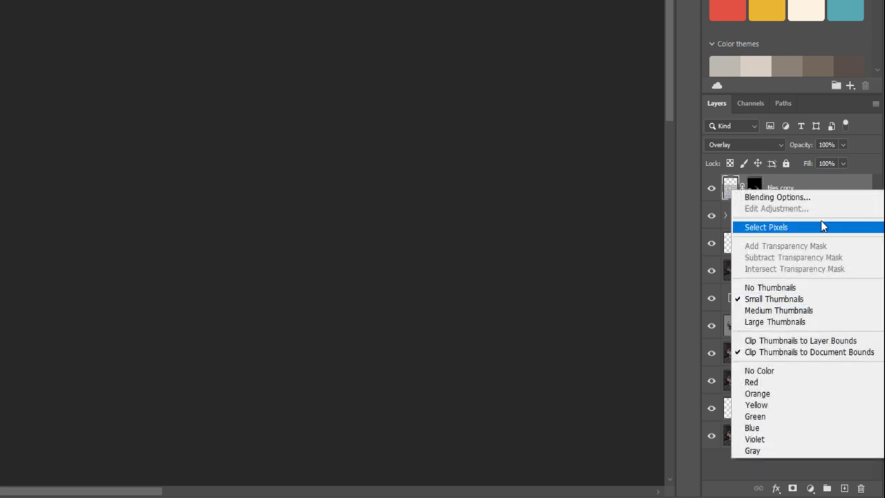
left_click(822, 189)
right_click(821, 188)
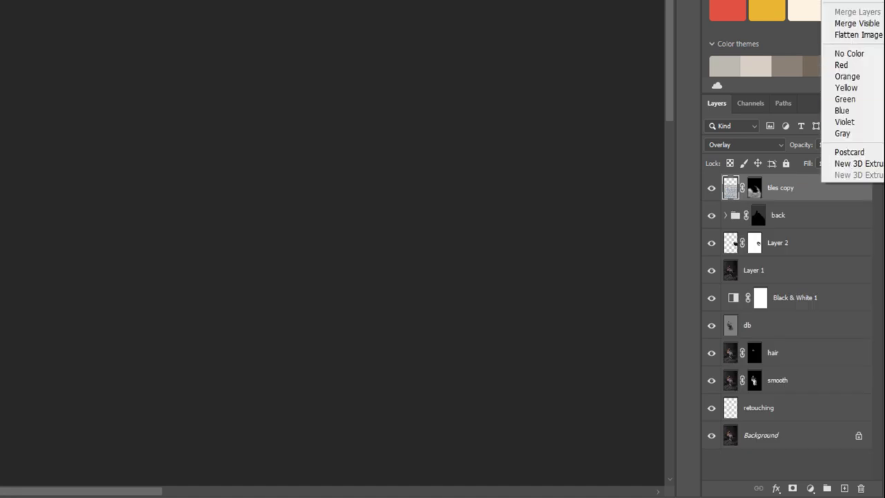
left_click(850, 2)
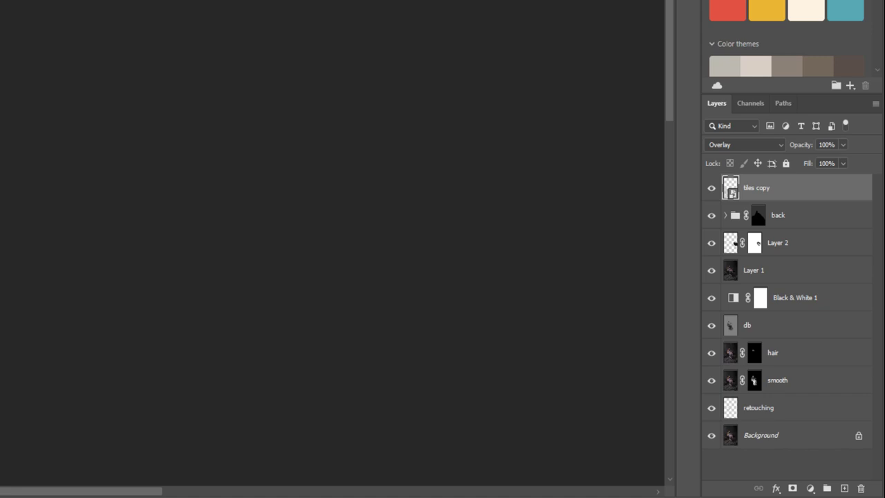
- Apply a Tilt-Shift blur to the tiles, with the sharp zone running from just above her head to the floor cloth below the hem
left_click(69, 3)
mouse_move(96, 76)
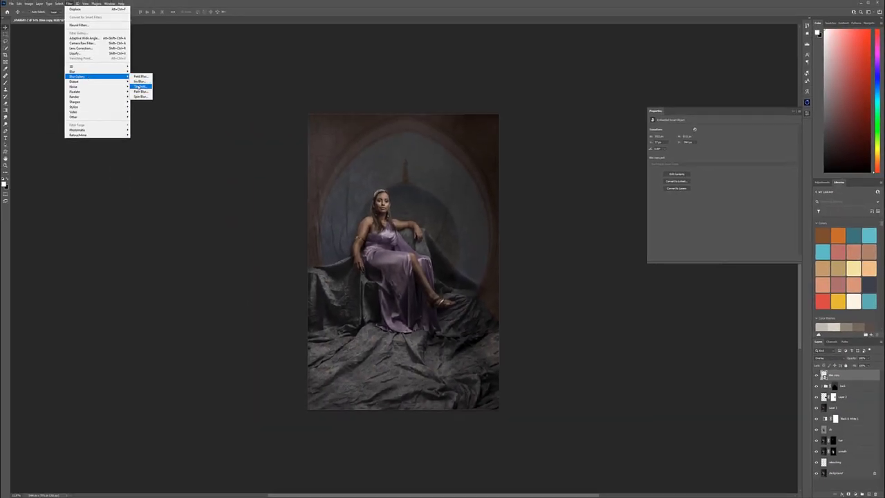
left_click(140, 86)
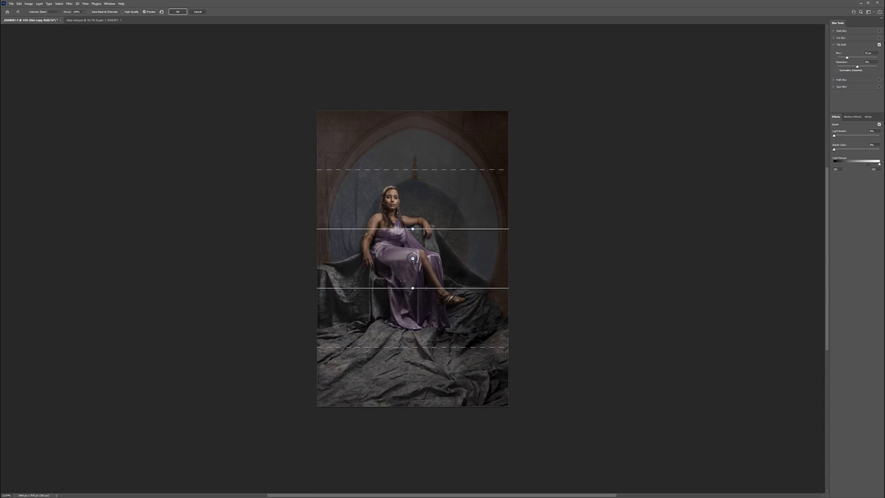
left_click_drag(412, 288, 412, 359)
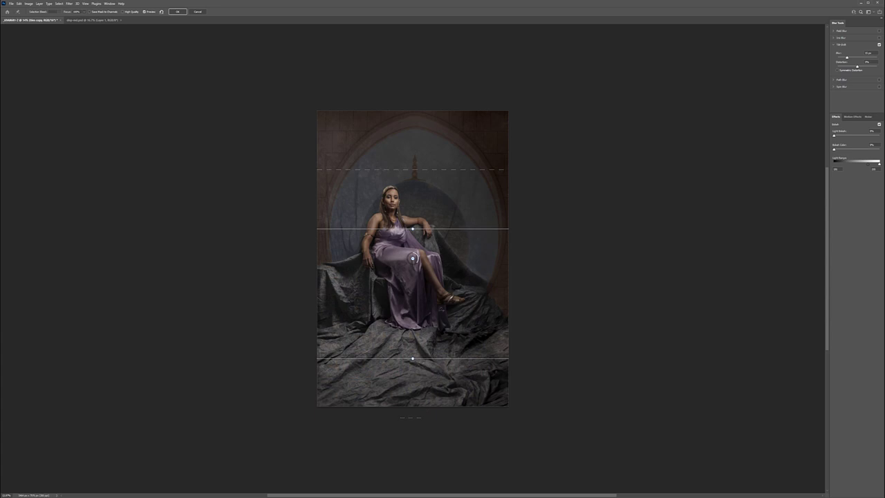
left_click_drag(412, 228, 411, 181)
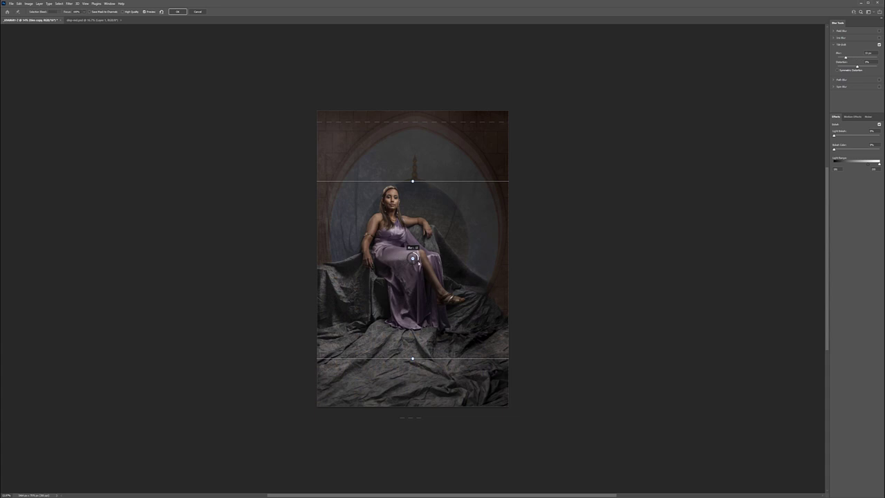
left_click_drag(412, 359, 412, 349)
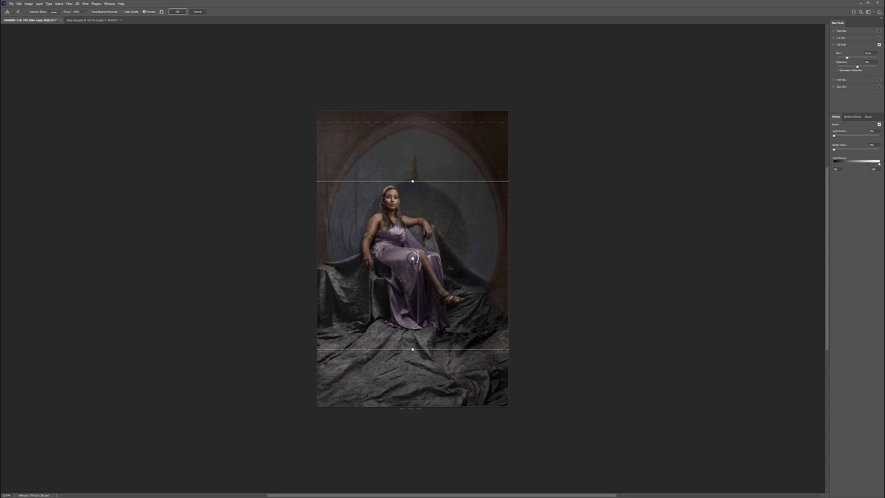
key("Return")
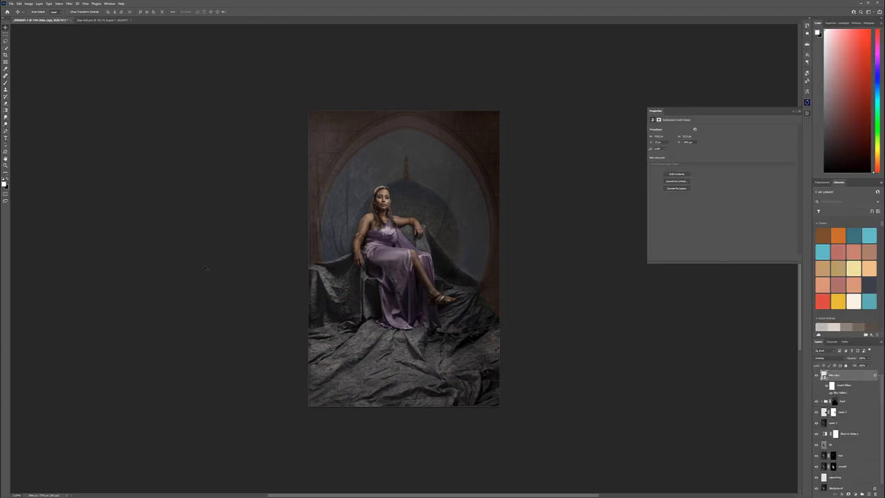
scroll(428, 408, "up", 4)
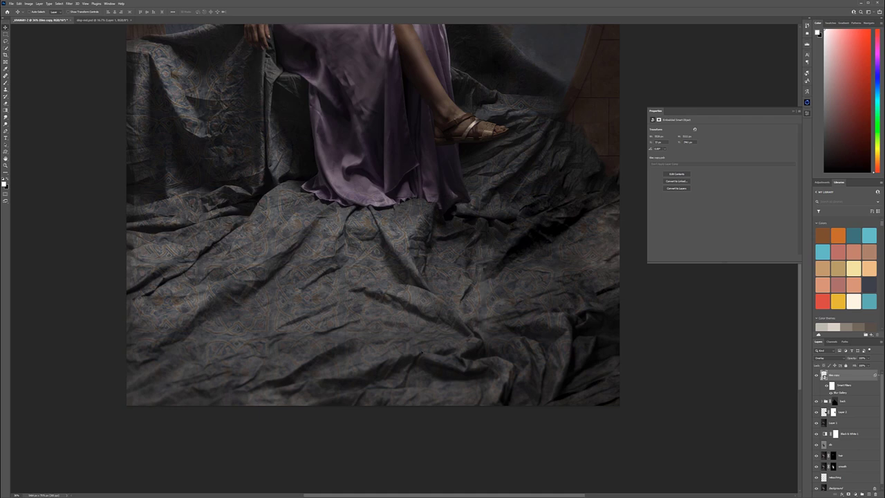
- Add a new layer above the blurred tiles and fill it with 50% gray at 100% opacity
scroll(426, 340, "down", 2)
scroll(438, 309, "down", 2)
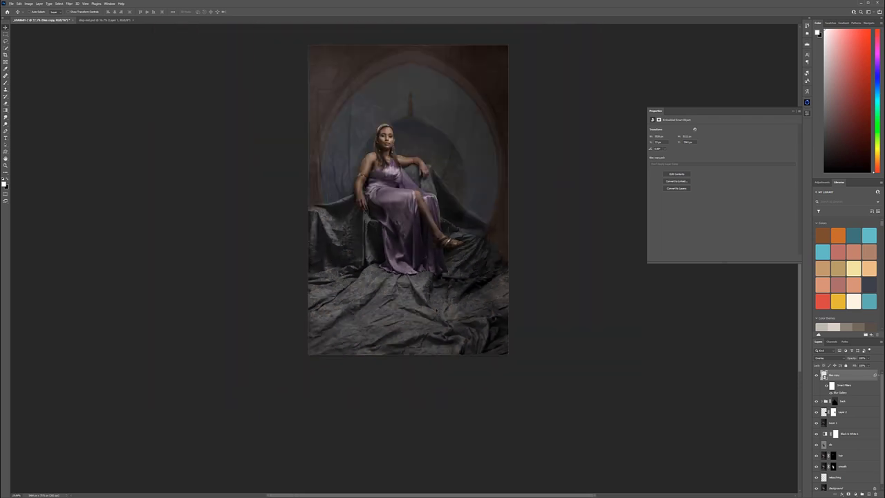
left_click_drag(426, 136, 421, 182)
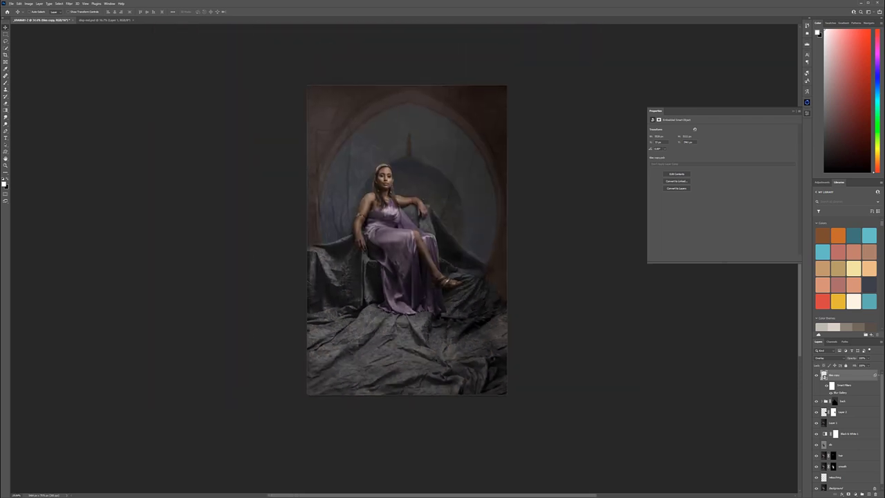
scroll(439, 274, "down", 2)
scroll(439, 275, "up", 2)
key("ctrl+shift+alt+e")
key("shift+F5")
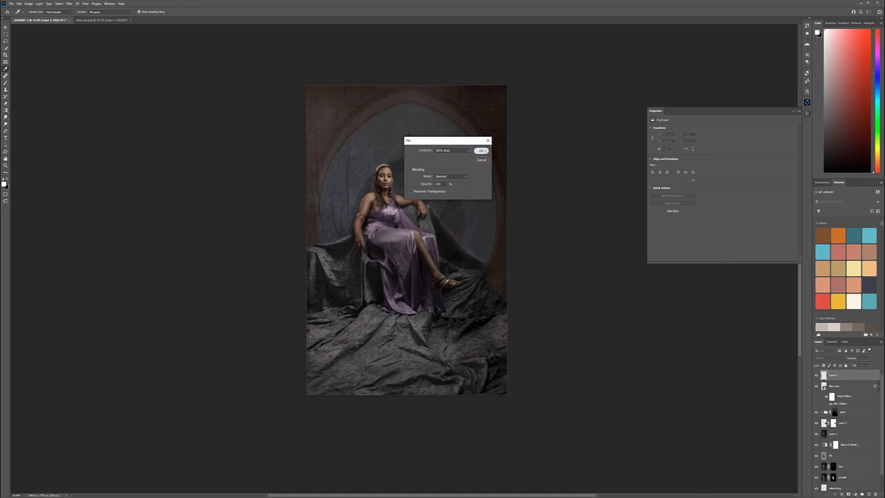
left_click(481, 151)
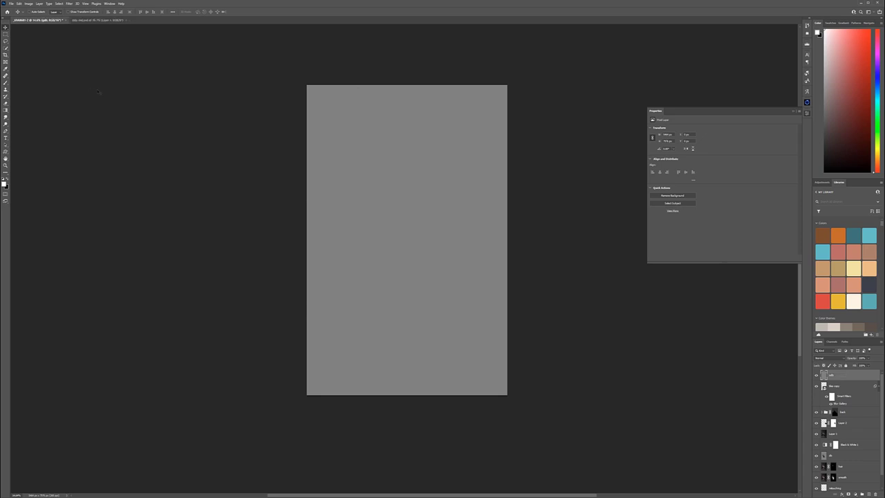
- Set the gray layer's blend mode to Soft Light and ready the Brush tool for dodging and burning
left_click(5, 82)
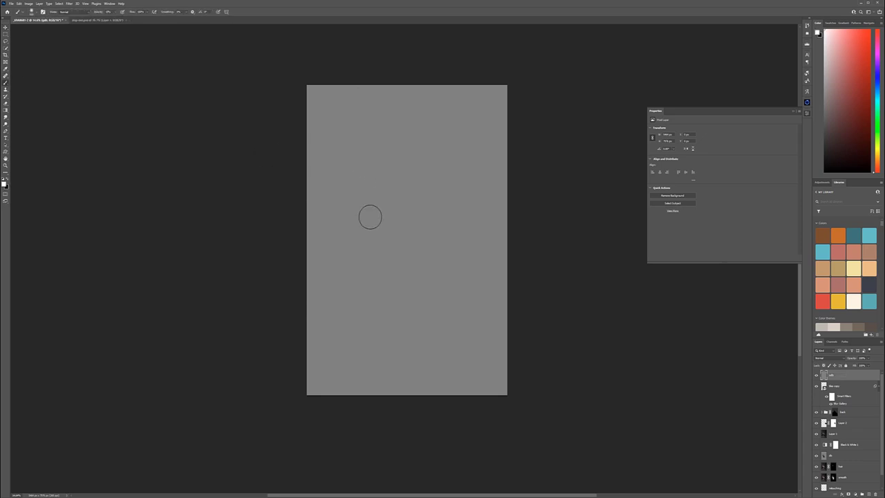
left_click(838, 358)
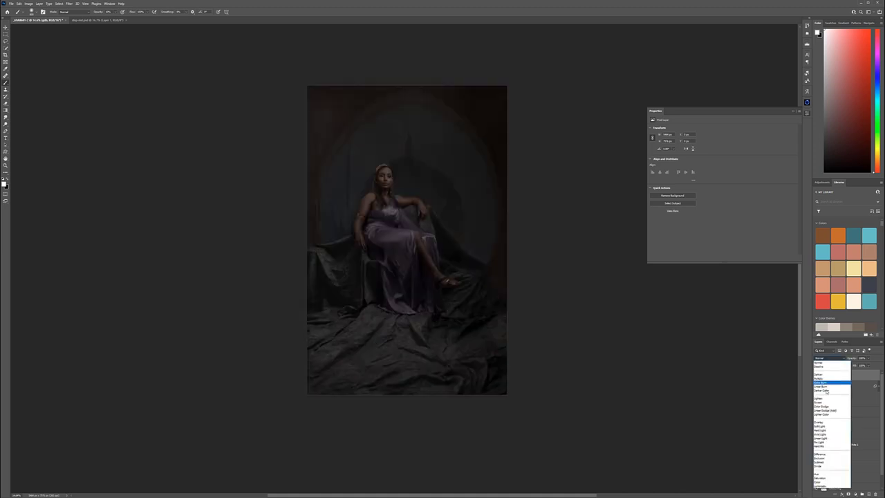
left_click(829, 419)
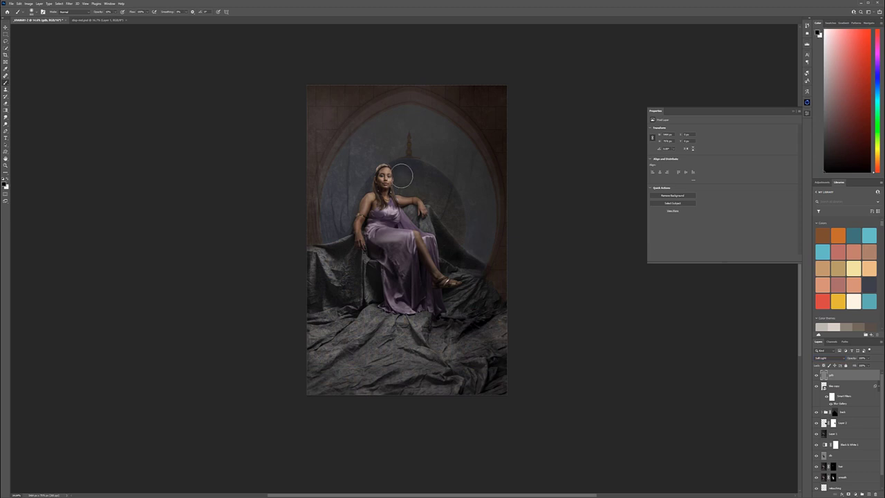
- Enlarge the brush and paint black on the gray layer to darken the wall edges and the floor cloth
key("]")
key("]")
key("]")
key("]")
key("]")
key("]")
key("]")
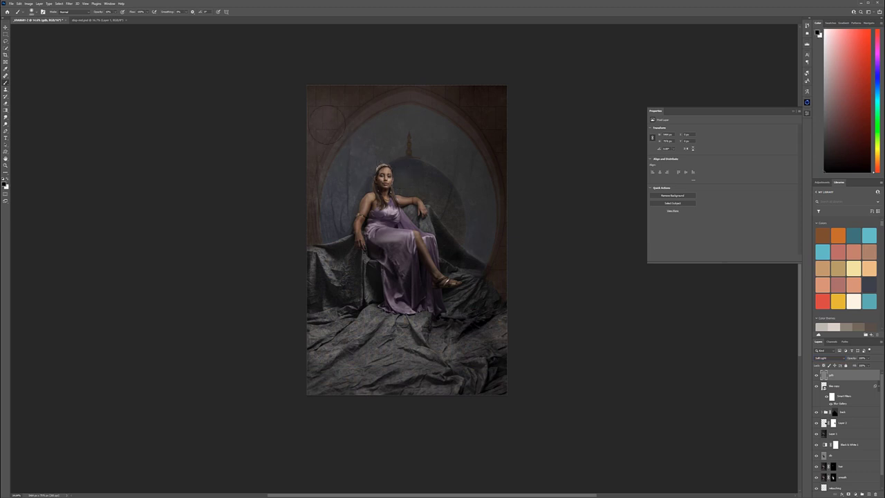
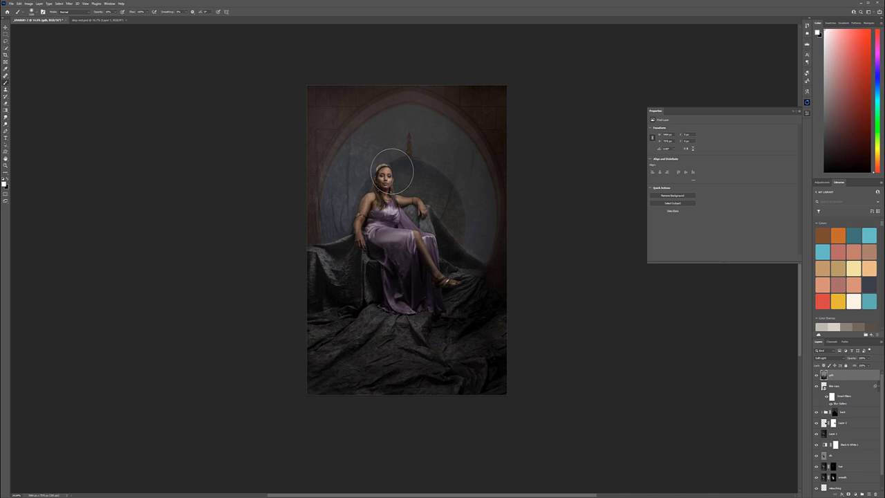
- Paint white at varying brush sizes on the gray layer to brighten the woman and the backdrop inside the arch
key("bracketleft")
key("bracketleft")
key("bracketleft")
key("bracketleft")
key("bracketleft")
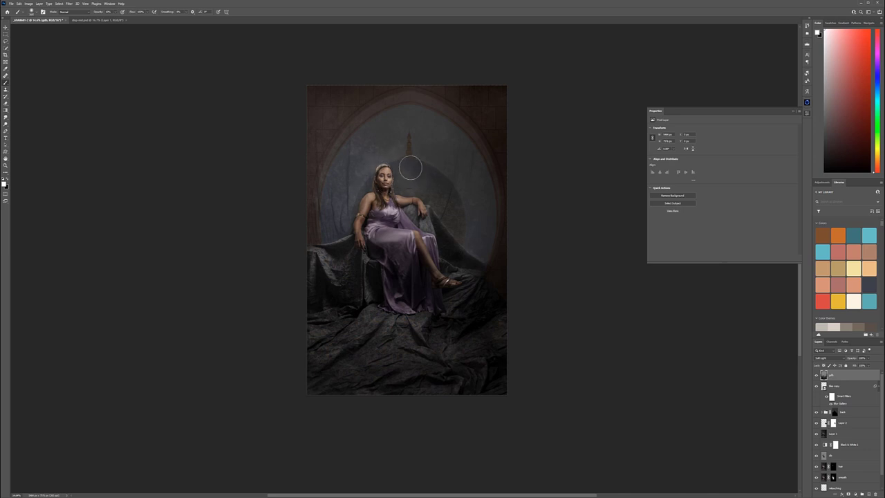
key("bracketright")
key("bracketright")
key("bracketright")
key("bracketright")
key("bracketright")
mouse_move(429, 148)
left_mouse_down()
mouse_move(445, 181)
mouse_move(410, 117)
mouse_move(367, 165)
mouse_move(400, 127)
mouse_move(361, 159)
mouse_move(419, 130)
mouse_move(450, 172)
mouse_move(421, 149)
mouse_move(430, 108)
left_mouse_up()
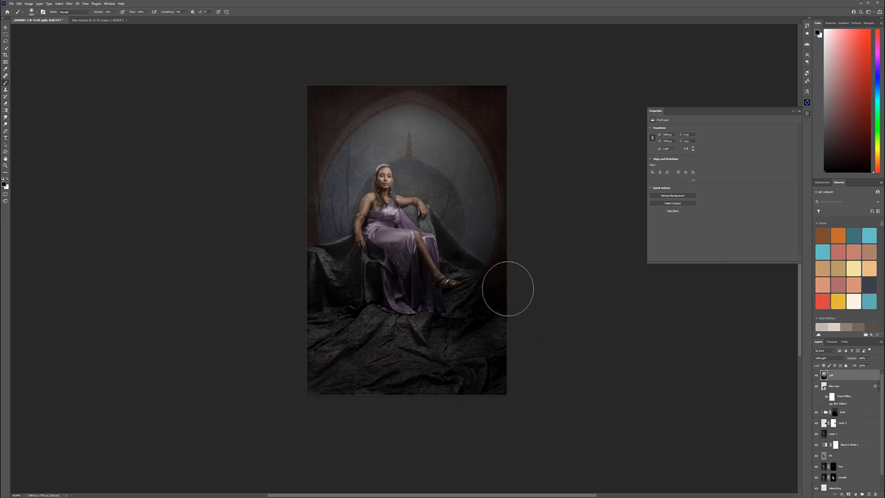
- Stamp all visible layers into a new layer above the dodge and burn layer and rename it ff
scroll(507, 291, "up", 5)
scroll(431, 239, "down", 5)
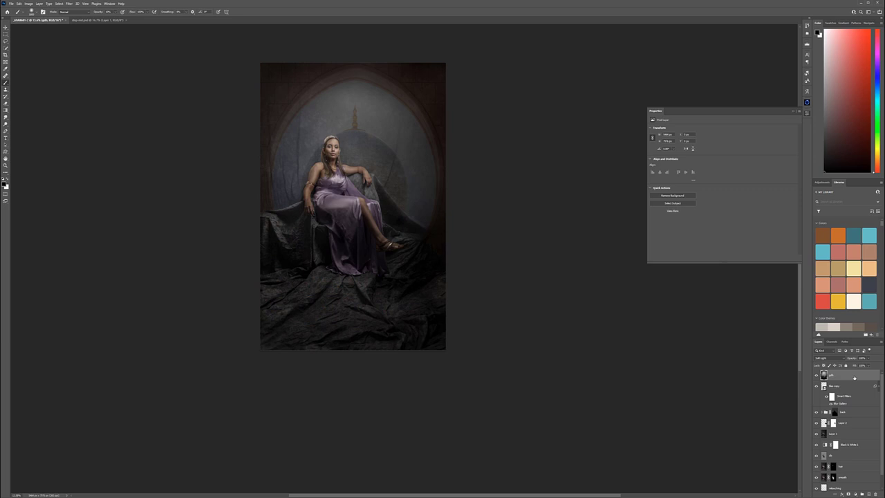
key("ctrl+shift+alt+e")
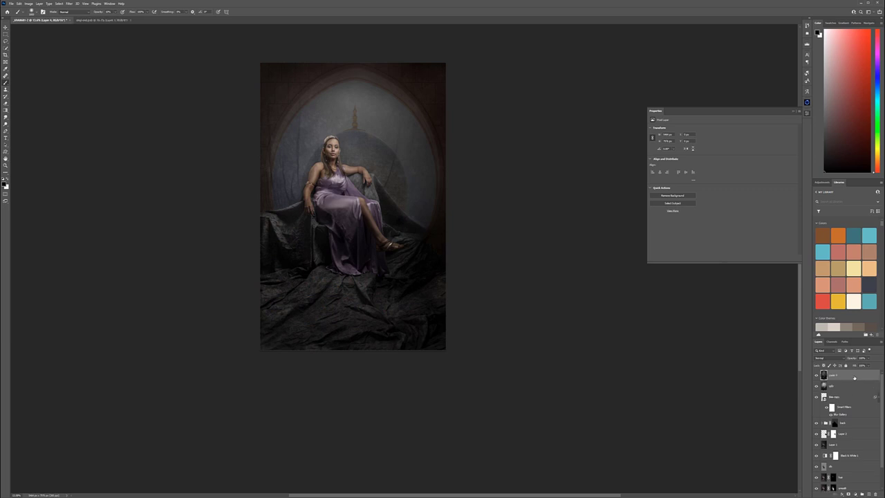
double_click(834, 375)
key("Return")
- Open the stamped layer in Filter Forge with the PhotoTone filter and add the current look as a new preset
left_click(69, 4)
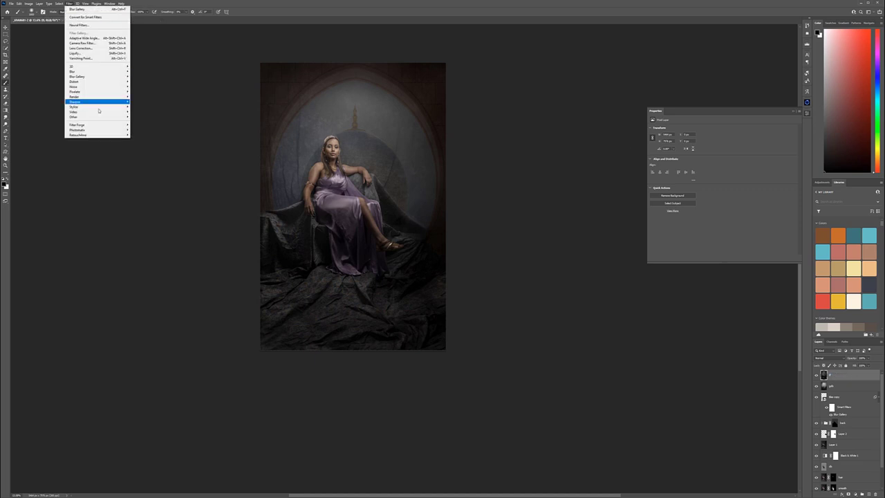
mouse_move(104, 124)
left_click(144, 125)
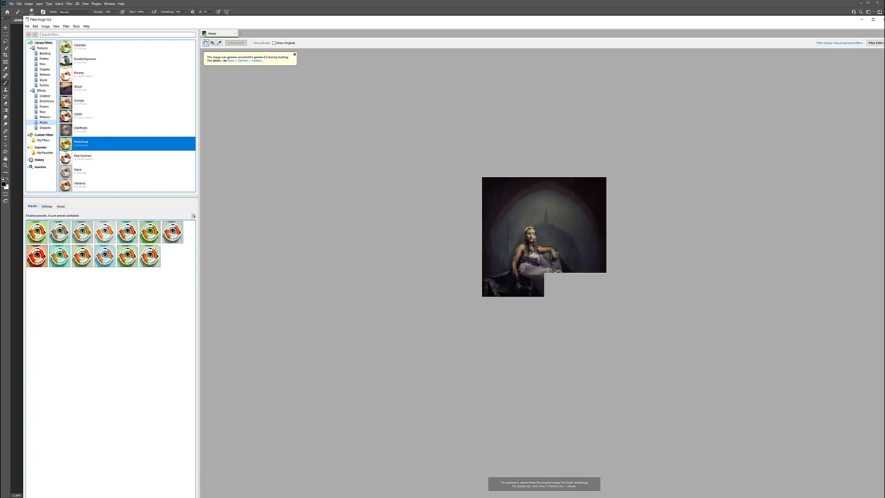
left_click(193, 216)
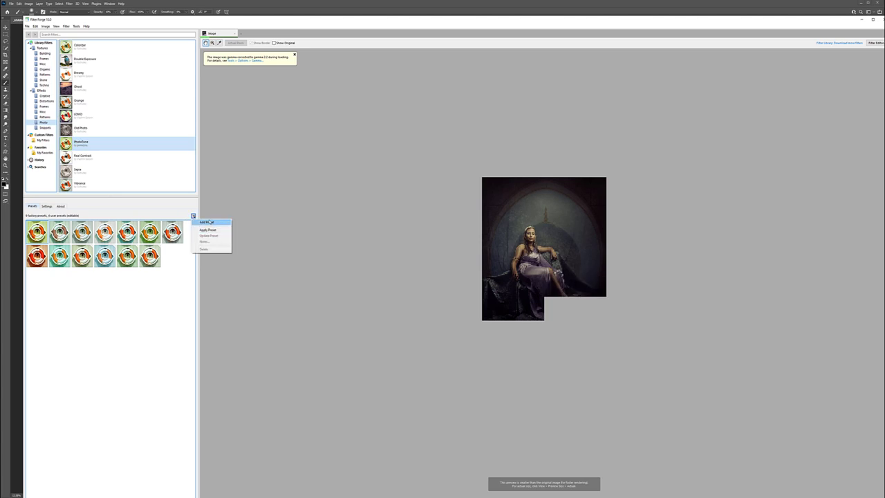
left_click(208, 222)
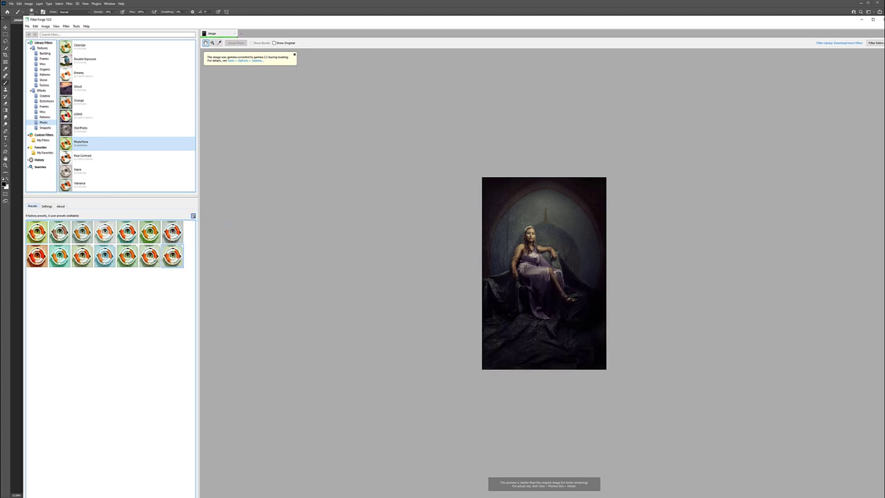
- Compare several PhotoTone presets on the portrait and return to the newly added preset
left_click(127, 257)
left_click(147, 260)
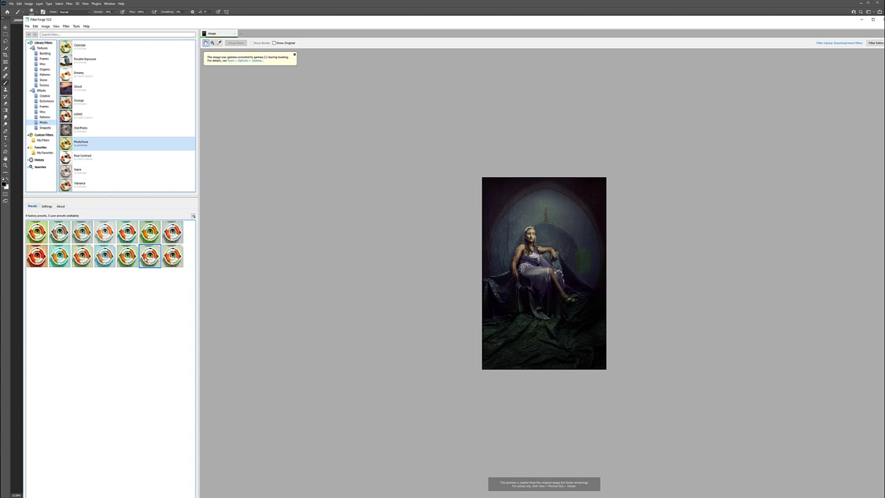
left_click(104, 260)
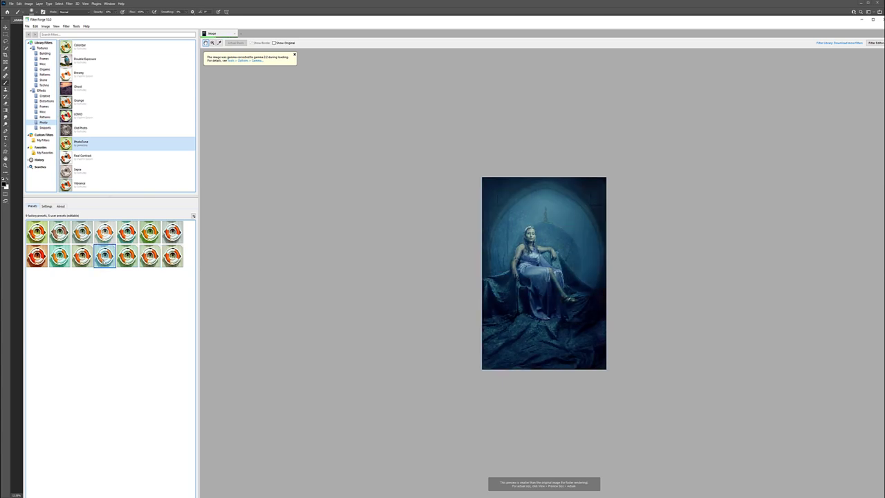
left_click(83, 239)
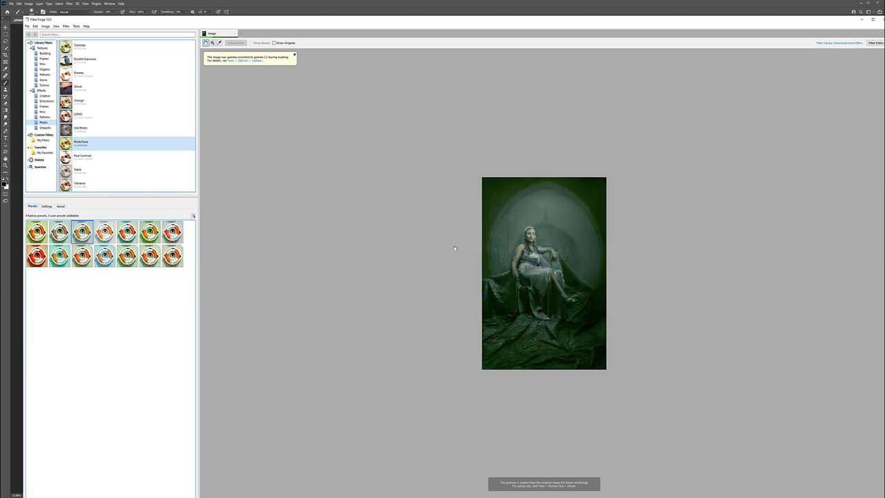
left_click(172, 256)
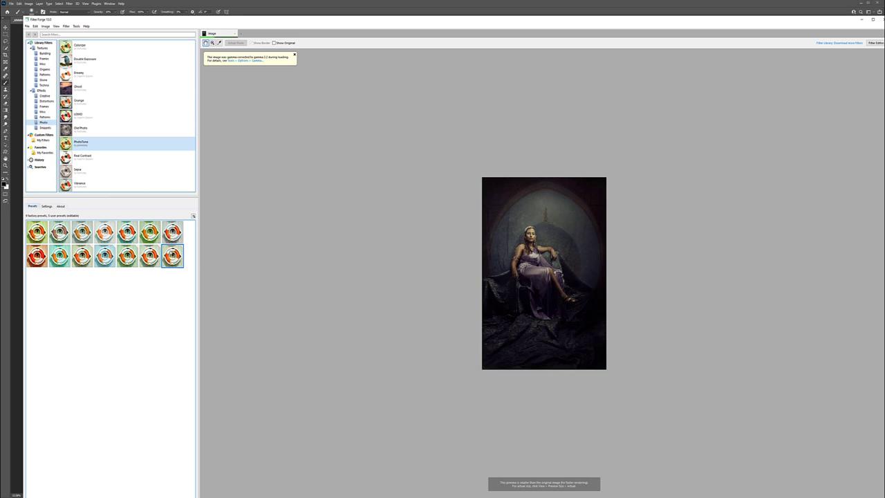
- Fine-tune the PhotoTone color sliders, apply the filter, and lower the filtered layer's opacity in Photoshop
left_click(47, 207)
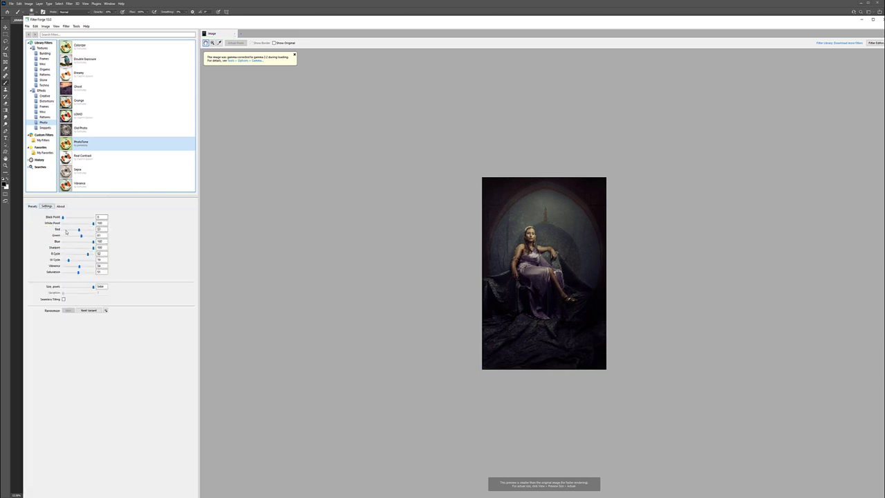
mouse_move(79, 230)
left_mouse_down()
mouse_move(92, 234)
mouse_move(76, 231)
mouse_move(80, 236)
left_mouse_up()
left_click_drag(69, 259, 71, 260)
key("alt+Tab")
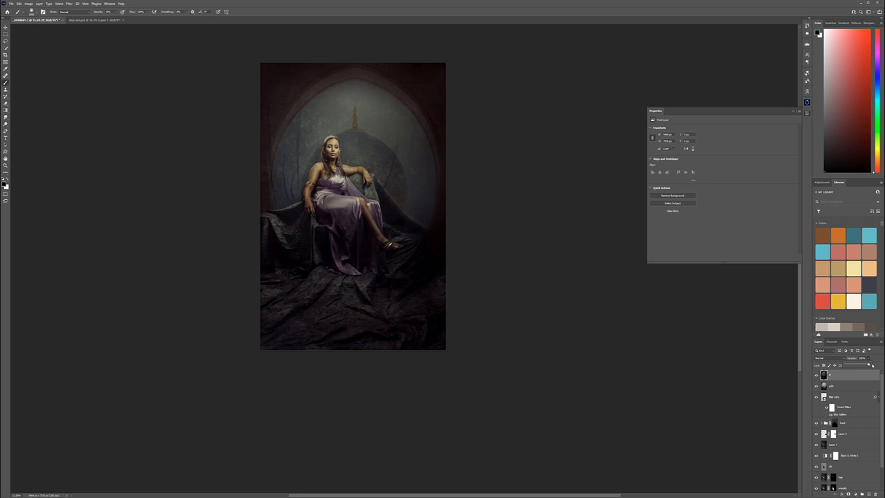
left_click_drag(845, 364, 866, 366)
- Add a Selective Color adjustment layer and, for Blacks, reduce the black slightly and add a little cyan
left_click(855, 493)
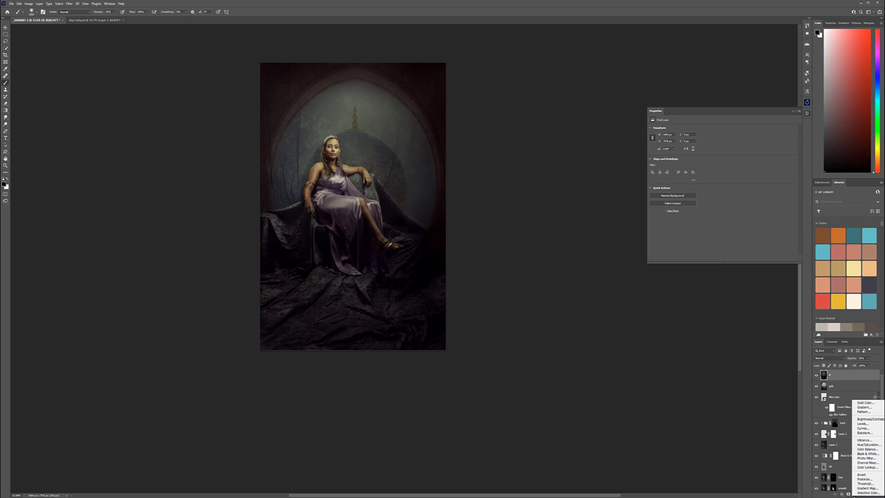
left_click(864, 492)
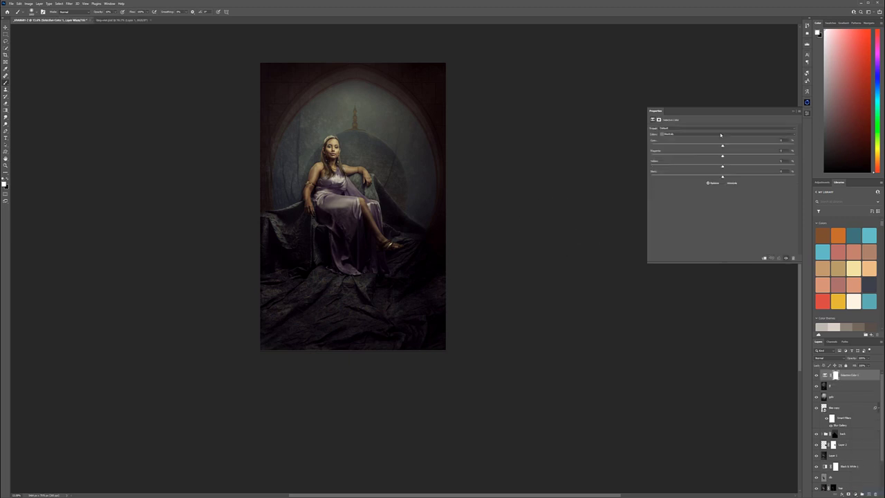
left_click(712, 135)
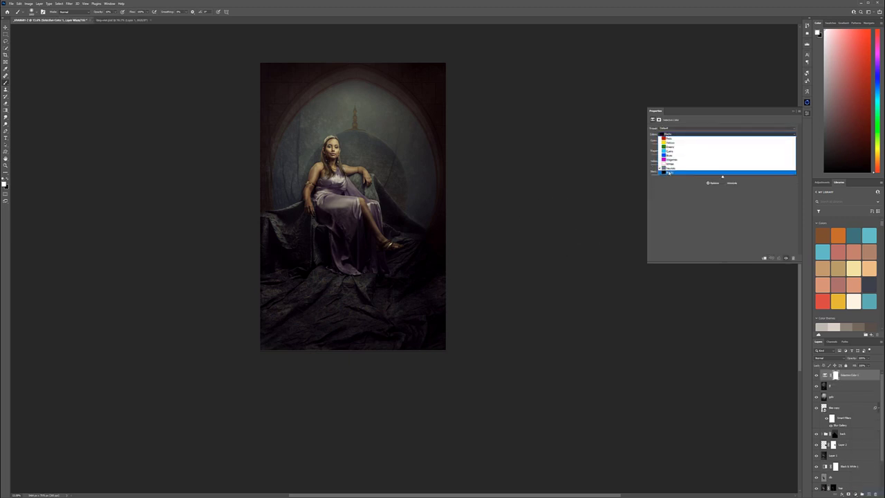
left_click(667, 172)
left_click_drag(722, 178, 717, 177)
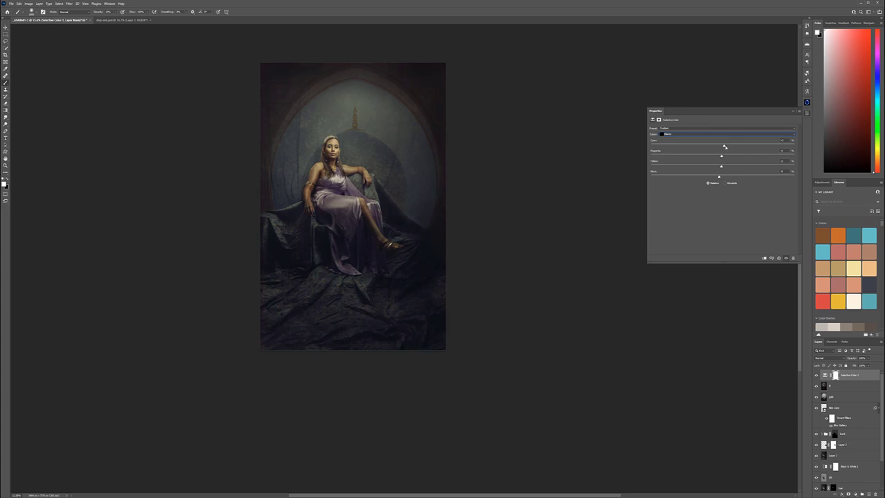
left_click_drag(723, 146, 724, 146)
- Warm the Neutrals in the Selective Color adjustment by adding yellow and reducing cyan and magenta slightly
left_click(684, 133)
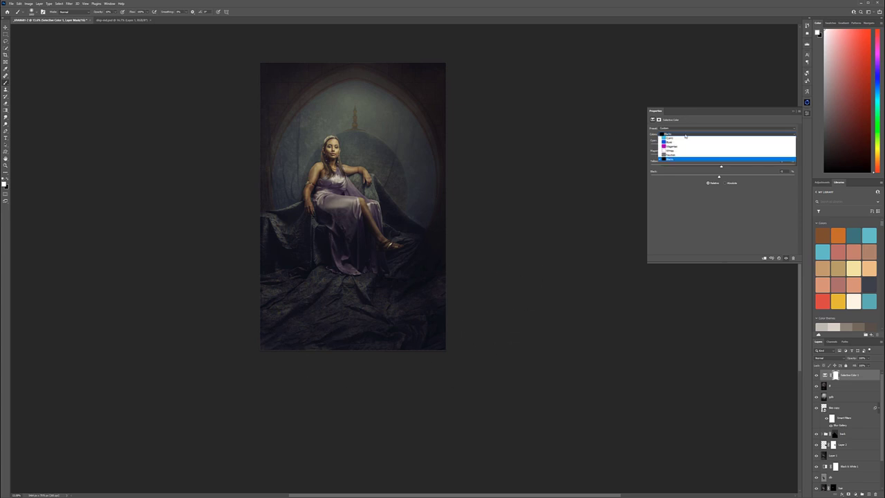
left_click(685, 171)
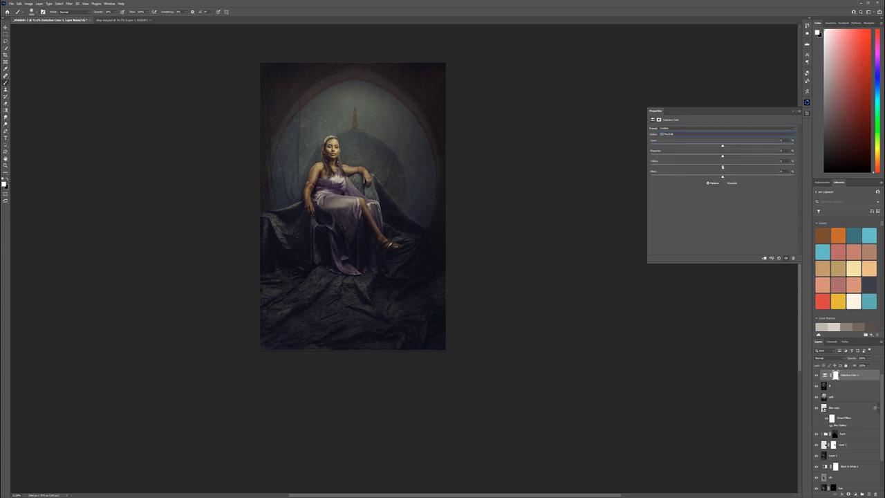
left_click_drag(732, 167, 724, 168)
left_click_drag(723, 146, 716, 146)
- Hide the Selective Color layer, stamp the visible layers into a new layer above the Filter Forge layer, and rename it
left_click(815, 375)
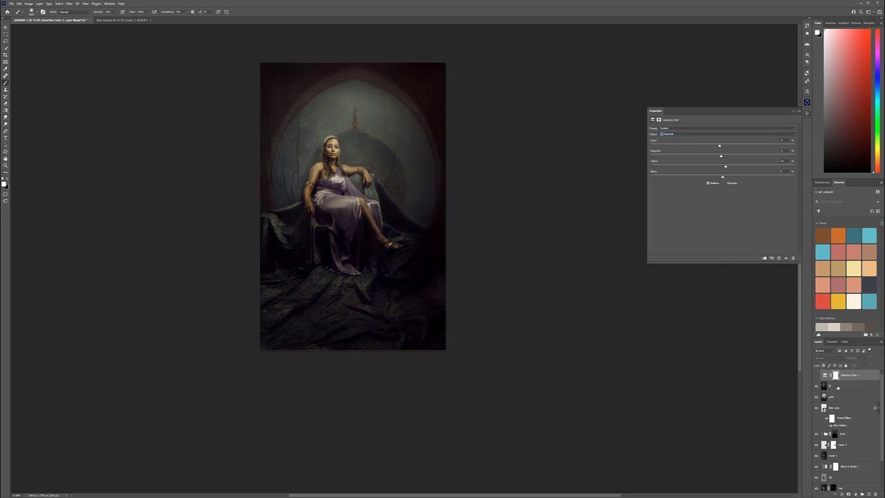
left_click(824, 385)
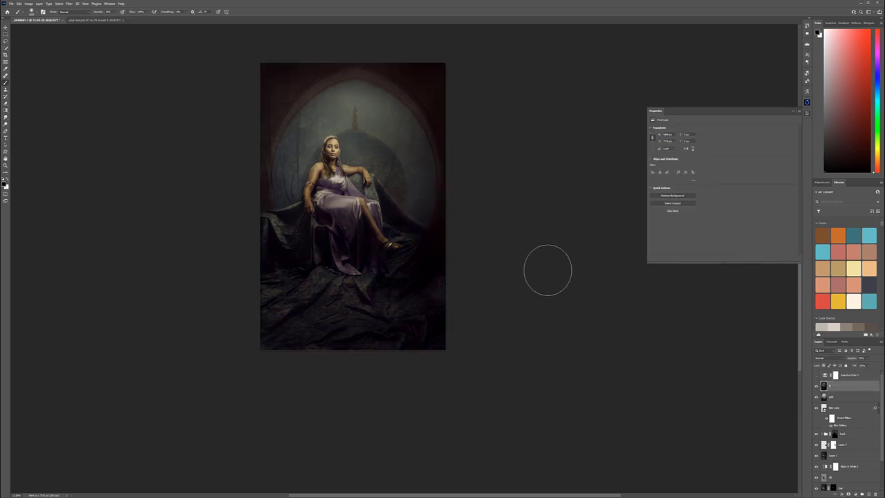
key("ctrl+shift+alt+e")
double_click(833, 385)
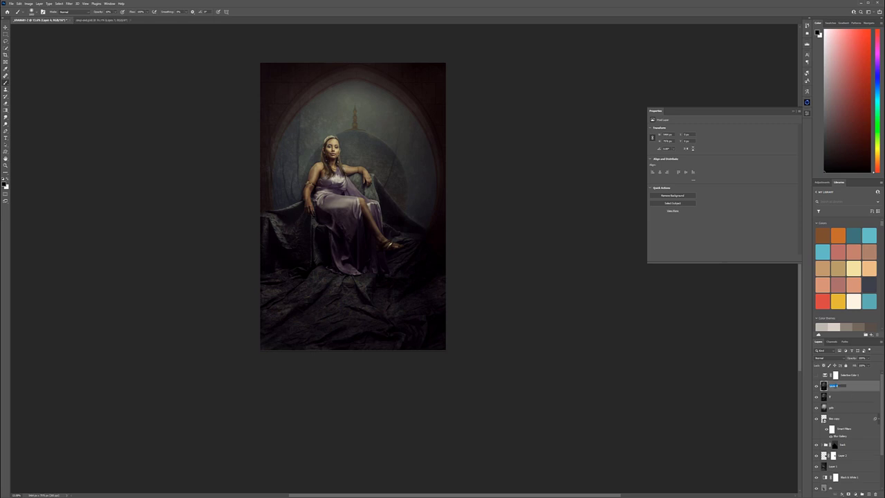
type("c")
key("Return")
- Convert the stamped layer to black and white, raising the Reds and Yellows to brighten the skin
left_click(29, 3)
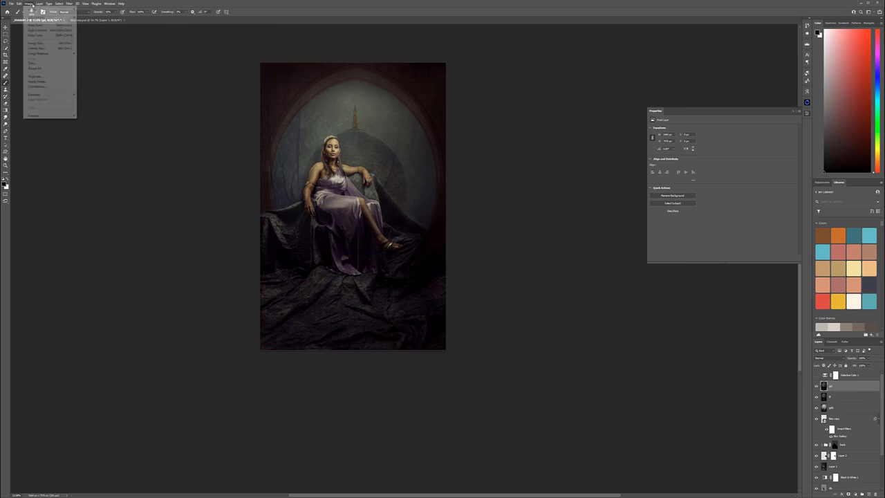
mouse_move(49, 17)
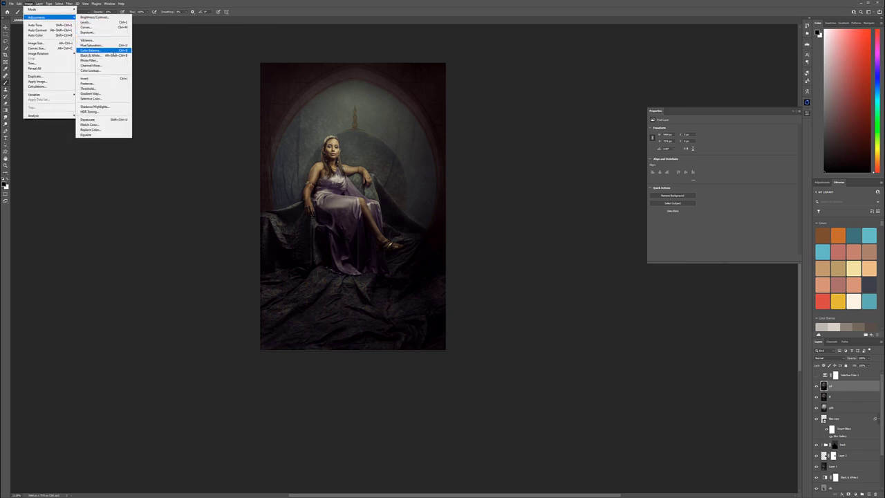
left_click(104, 55)
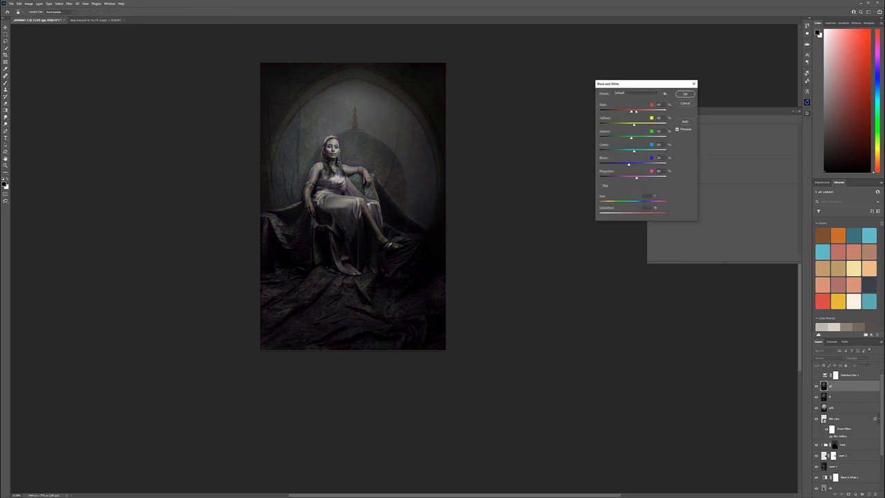
left_click_drag(634, 111, 640, 125)
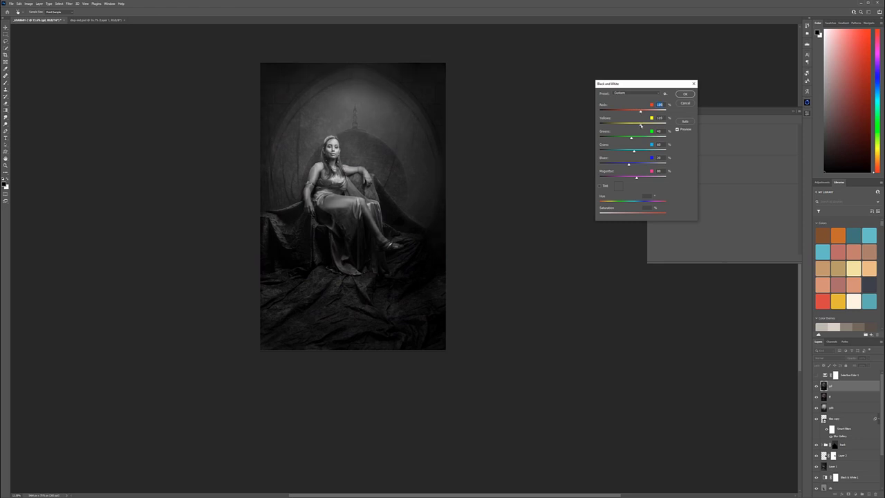
left_click(684, 94)
- Start a Shadows/Highlights adjustment on the black-and-white layer, with shadows Amount at 100% and Radius at 10 px
left_click(28, 3)
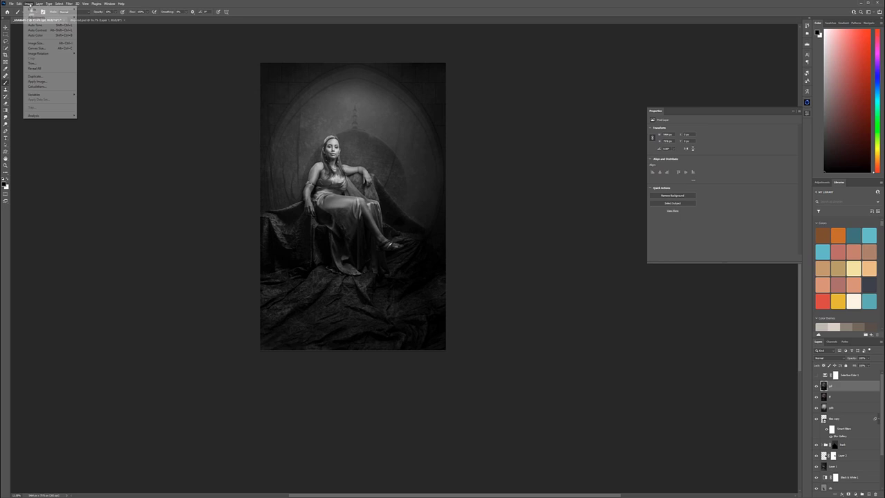
mouse_move(62, 16)
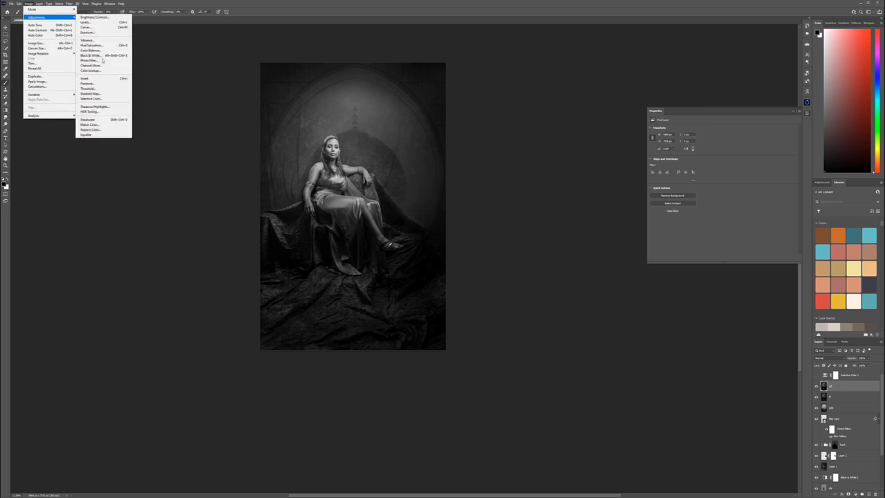
left_click(104, 106)
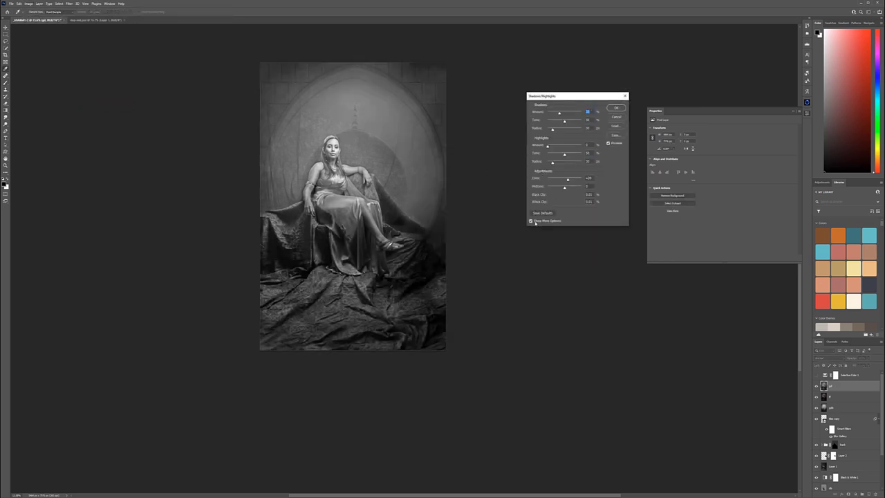
left_click(531, 220)
left_click(537, 144)
left_click_drag(563, 113, 618, 110)
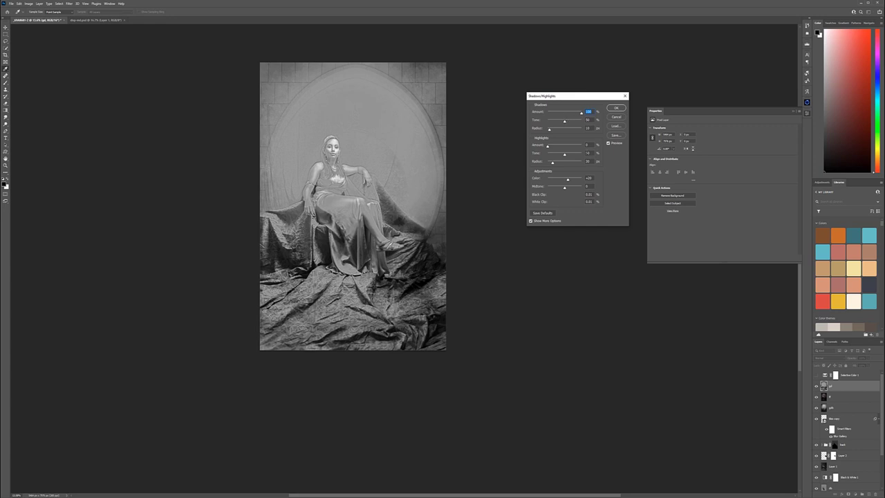
- Set the highlights Amount to 100% and Radius to 10 px, reduce both Tone values, and apply the Shadows/Highlights adjustment
left_click(586, 161)
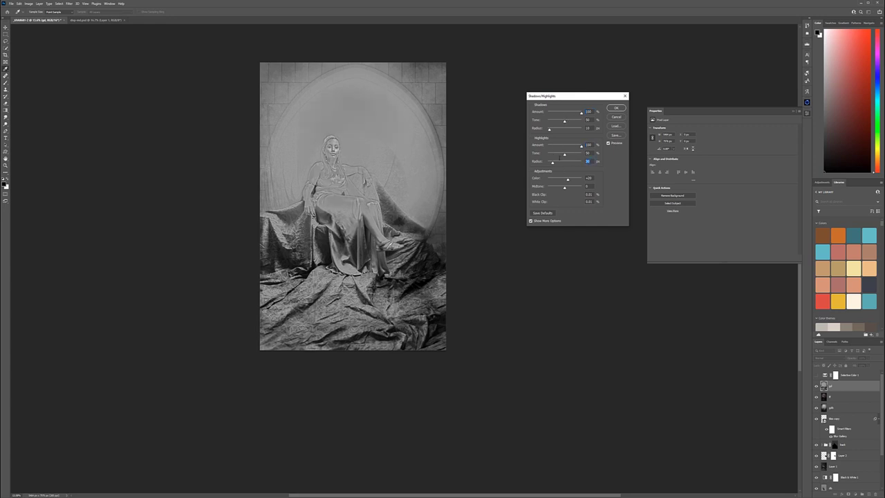
type("10")
left_click_drag(564, 122, 558, 120)
left_click_drag(565, 156, 555, 153)
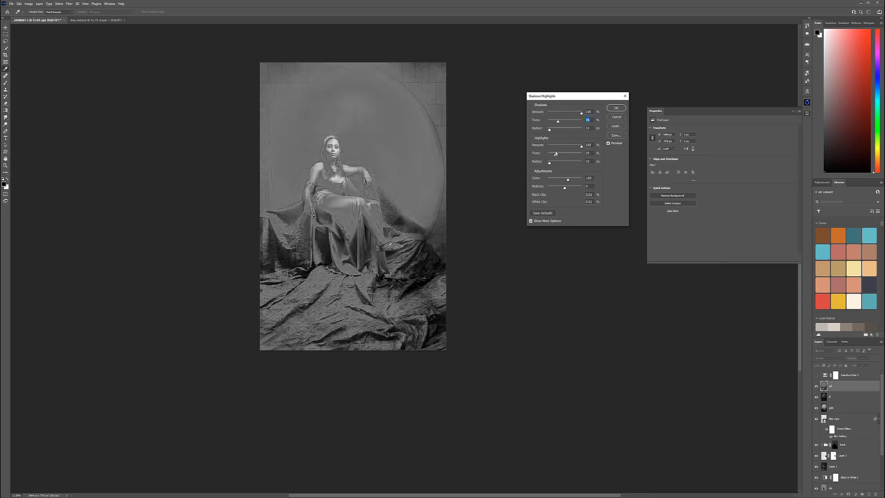
left_click(612, 108)
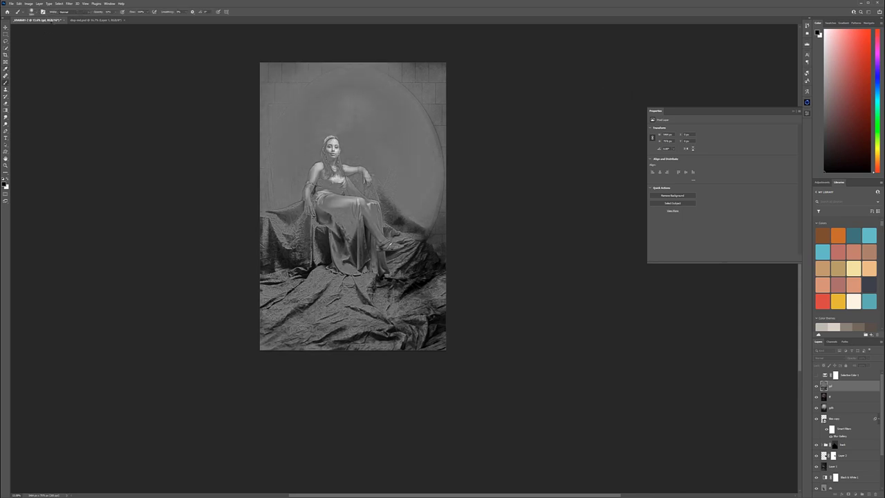
- Sharpen the flattened-tone gray layer with Unsharp Mask at a 1.0-pixel radius and a threshold of 0
left_click(70, 3)
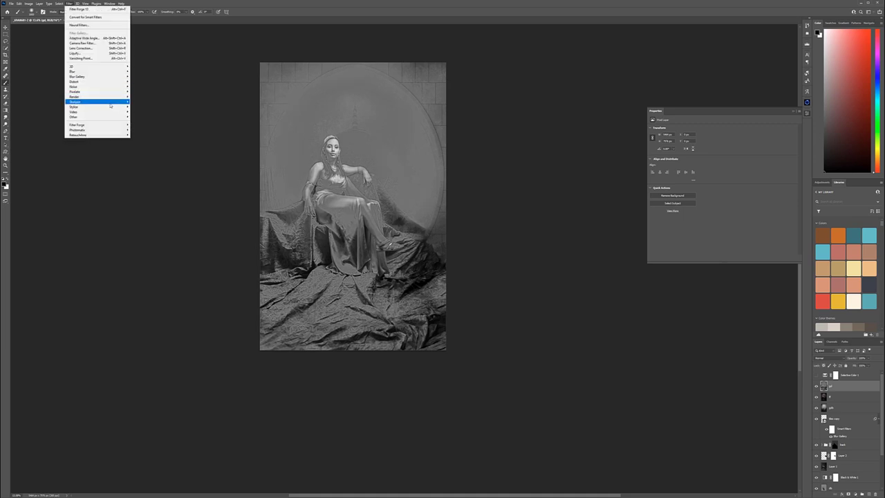
mouse_move(110, 102)
left_click(147, 126)
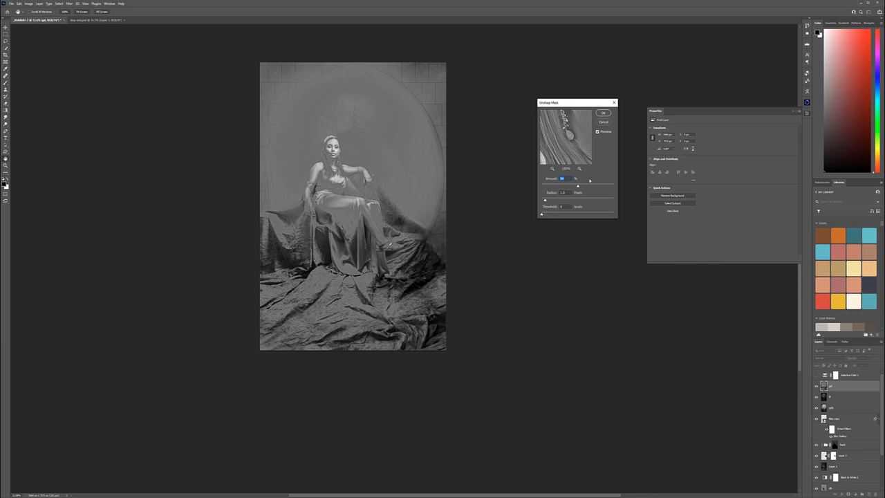
left_click_drag(578, 186, 582, 186)
left_click(603, 123)
key("b")
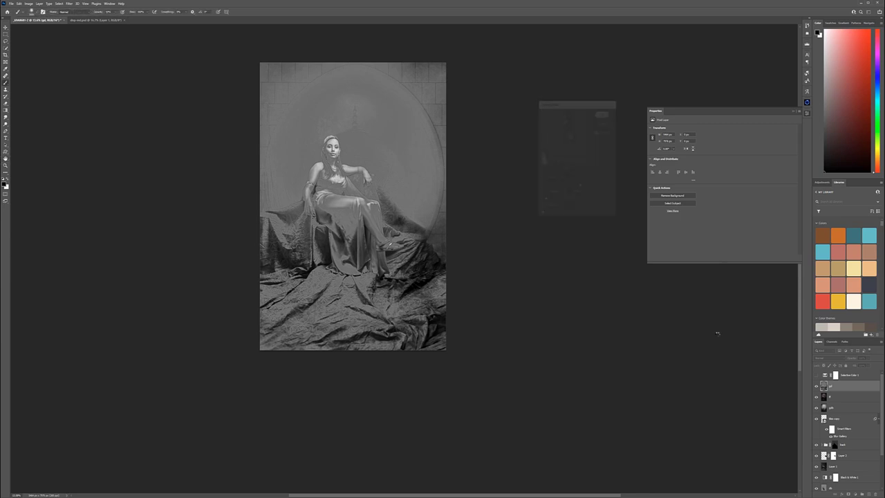
- Blend the sharpened gray layer in Soft Light, reduce its opacity strongly, and show the Selective Color layer again
left_click(836, 358)
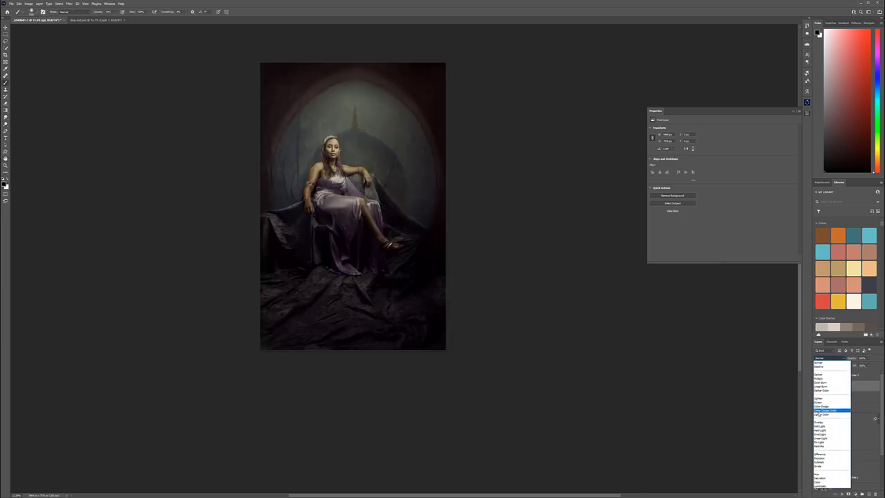
left_click(830, 427)
left_click(816, 386)
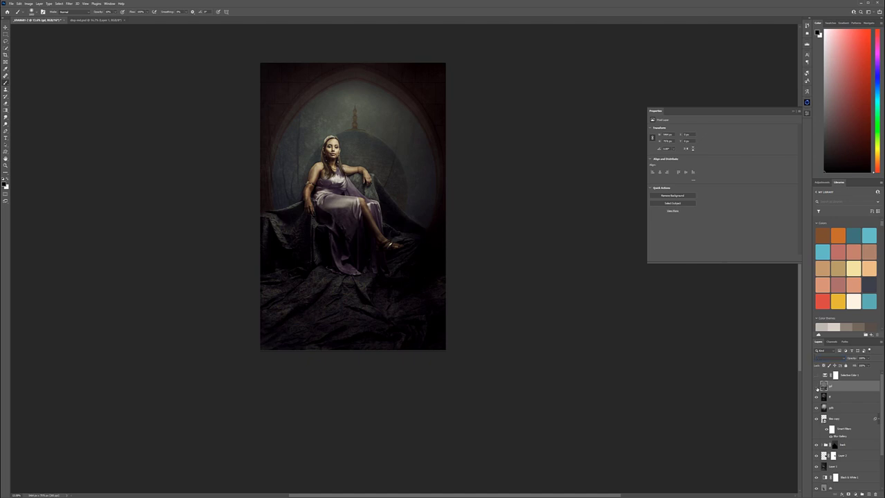
left_click(816, 386)
left_click(817, 386)
left_click(816, 386)
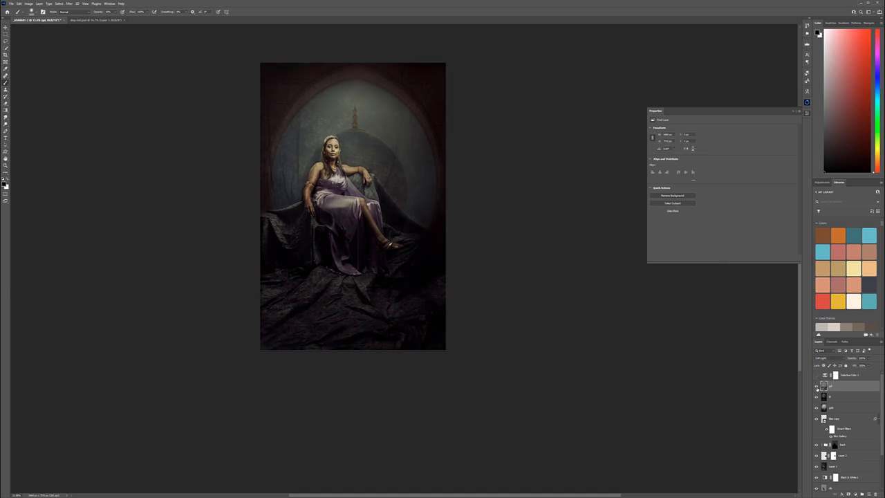
left_click(868, 358)
left_click(6, 27)
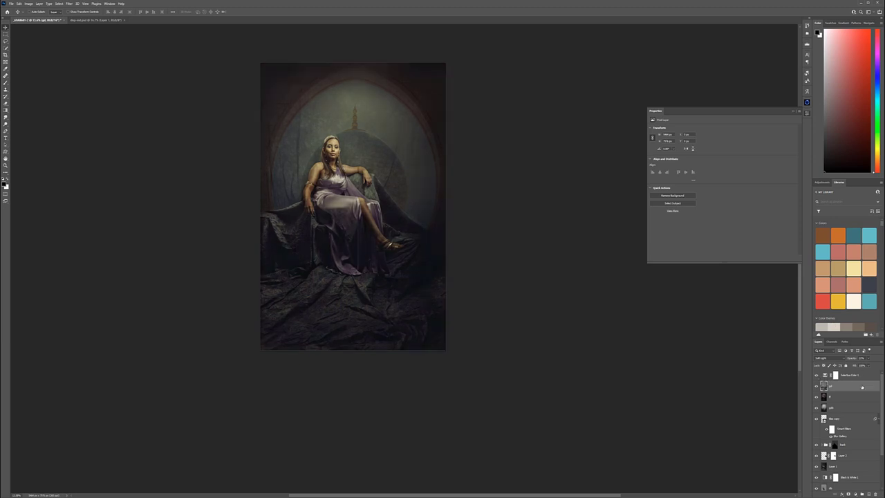
- Create a new layer named "gr" below the Selective Color layer and fill it with 50% Gray
left_click(868, 493)
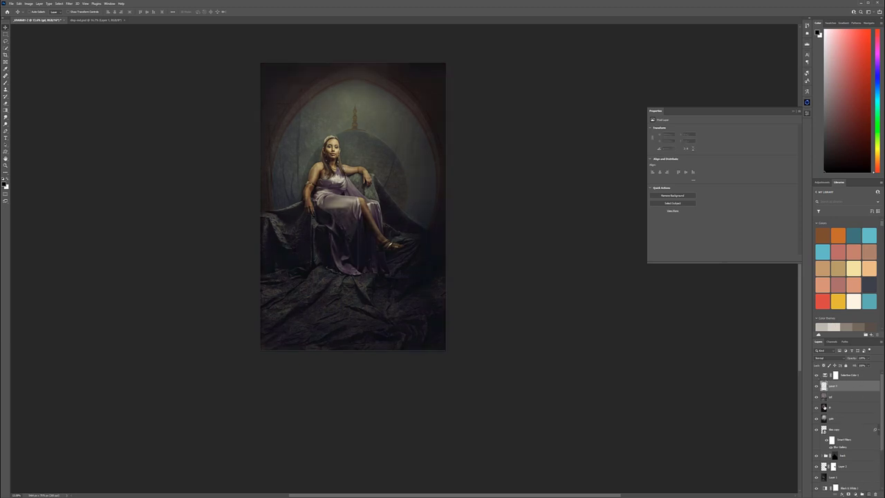
double_click(833, 385)
type("gr")
key("Return")
key("shift+F5")
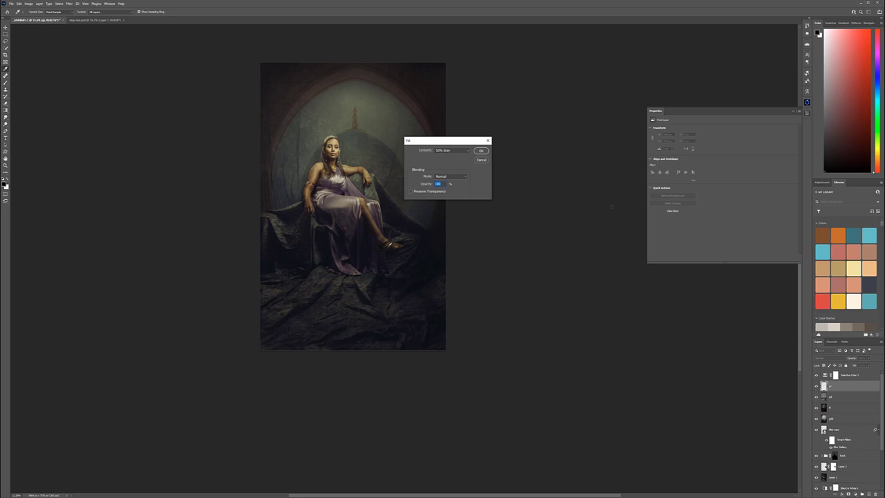
key("Return")
key("v")
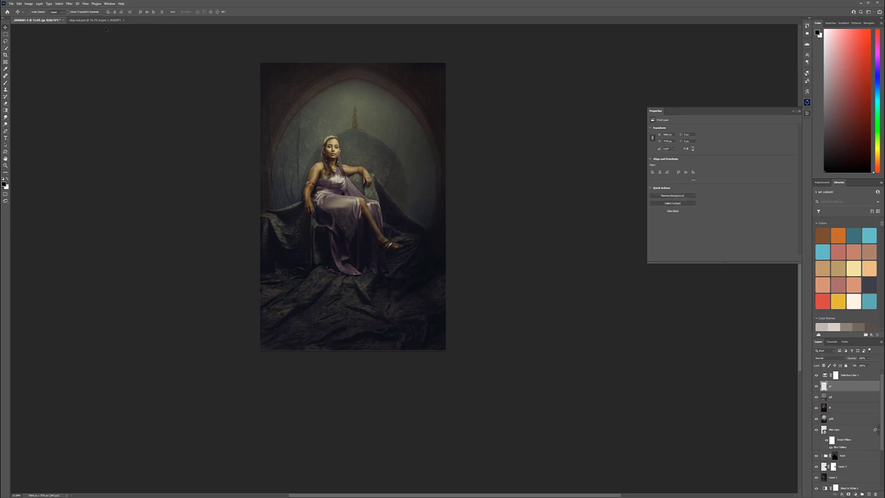
- Add uniform monochromatic noise to the gray-filled layer and set its blend mode to Soft Light
left_click(69, 4)
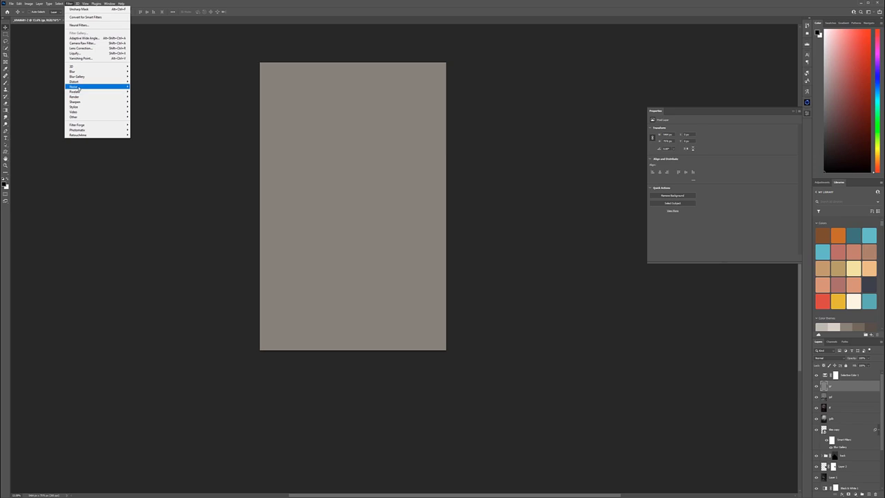
mouse_move(97, 87)
left_click(145, 86)
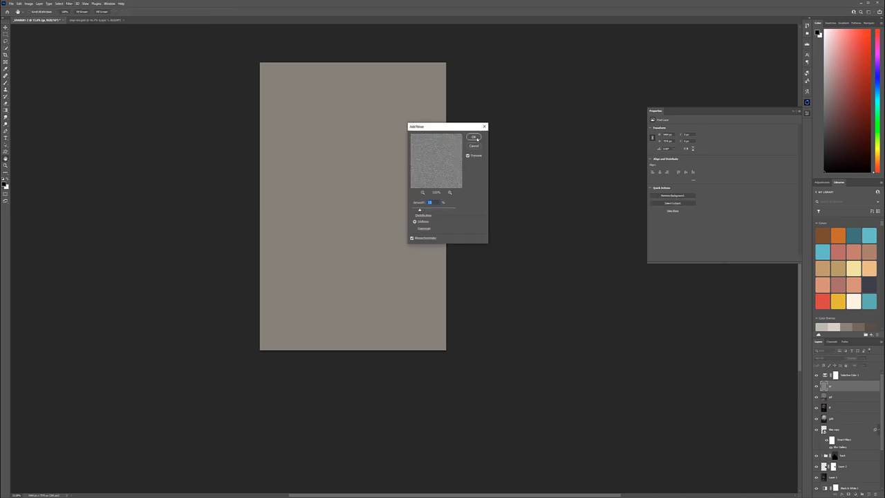
left_click(475, 137)
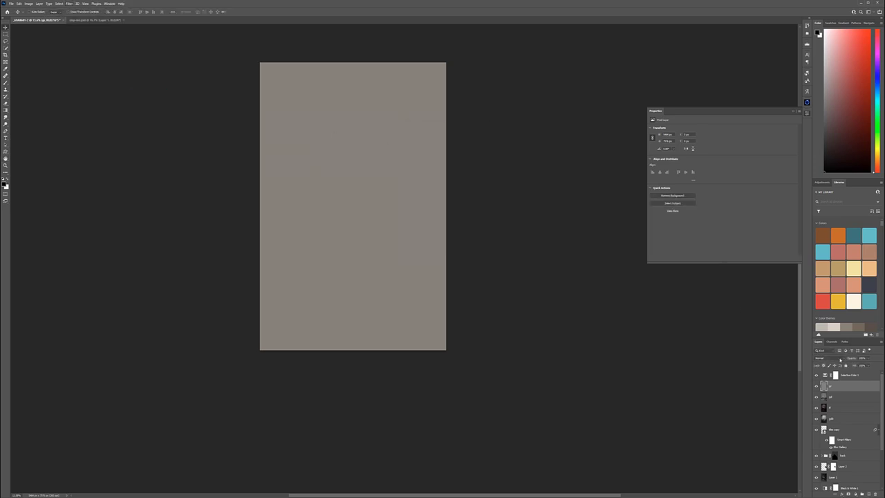
left_click(839, 358)
left_click(829, 426)
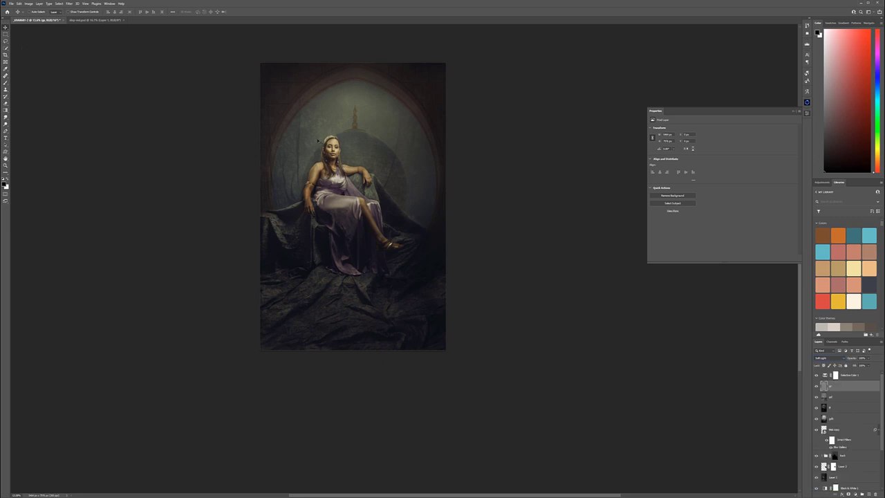
- Compare the image close up with and without the grain layer, and lower the grain layer's opacity
scroll(318, 140, "up", 8)
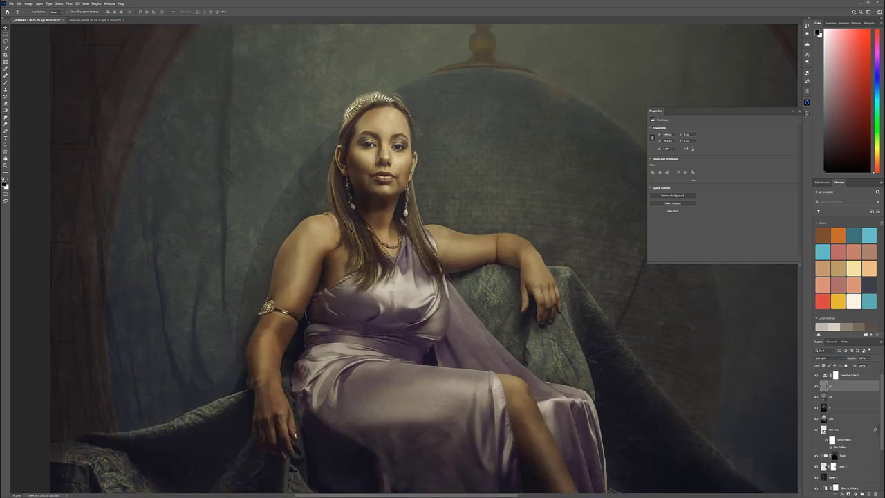
scroll(357, 203, "up", 4)
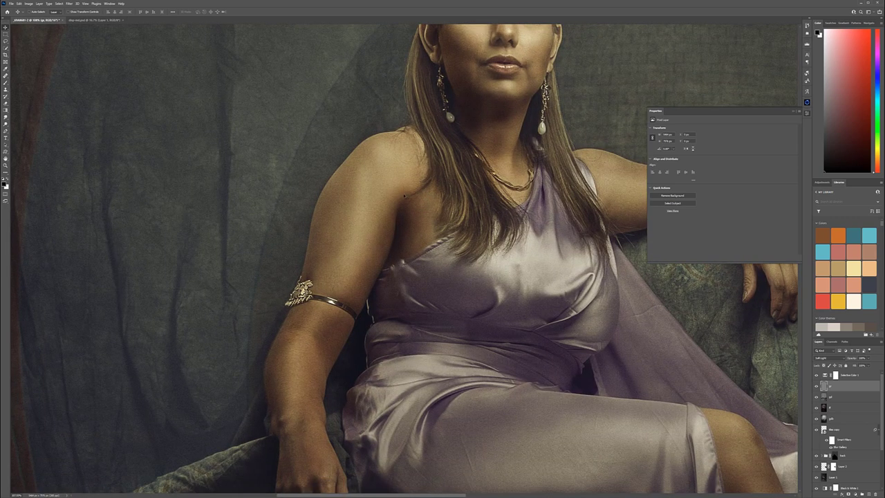
left_click(817, 386)
scroll(430, 232, "up", 5)
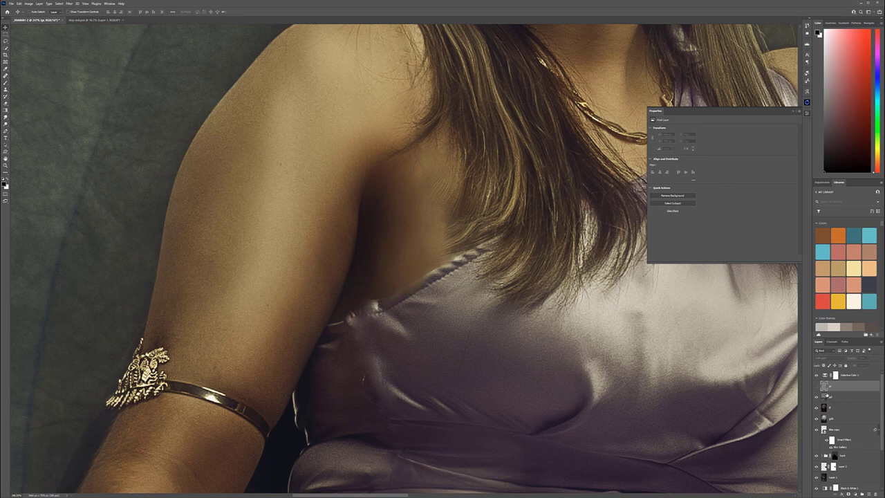
left_click(816, 386)
left_click_drag(869, 360, 860, 365)
left_click(441, 274)
scroll(459, 257, "down", 6)
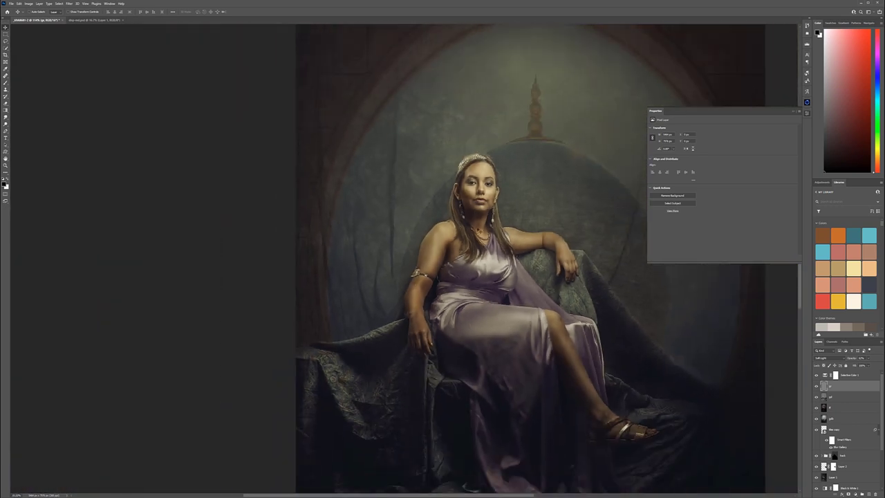
scroll(459, 257, "down", 1)
left_click_drag(574, 279, 418, 273)
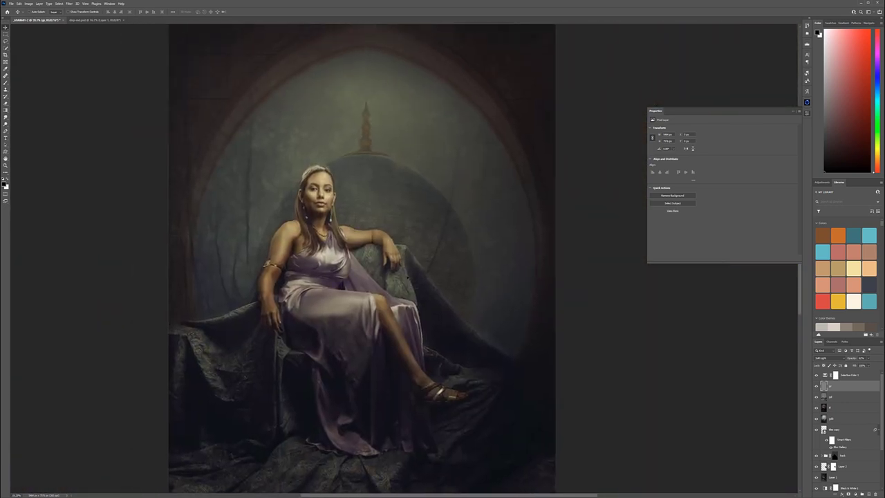
scroll(407, 277, "down", 2)
scroll(407, 276, "down", 1)
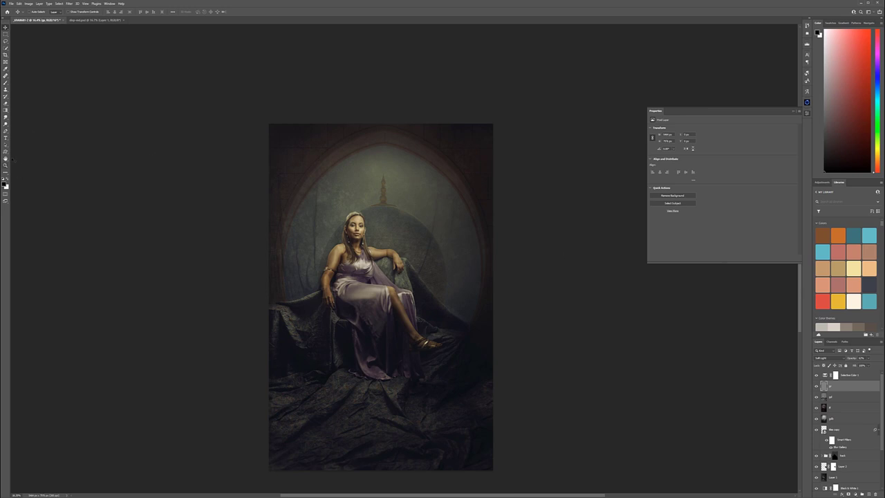
- Add the photographer's signature as white horizontal text above the woman and move it to the bottom edge of the image
left_click(8, 178)
right_click(6, 137)
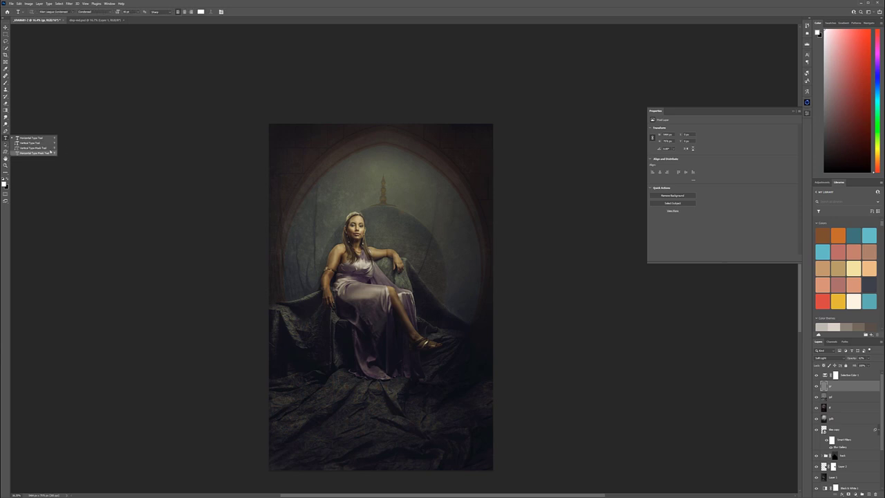
left_click(28, 137)
left_click(347, 170)
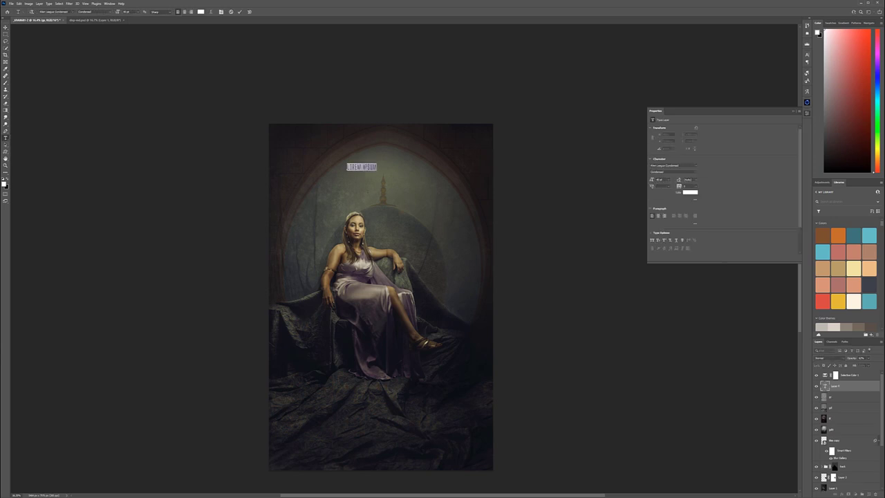
type("BY ALEX")
key("BackSpace")
key("BackSpace")
type("IME")
type(" CHOPINE PHOT")
type("OGRAPH")
type("Y")
left_click(5, 28)
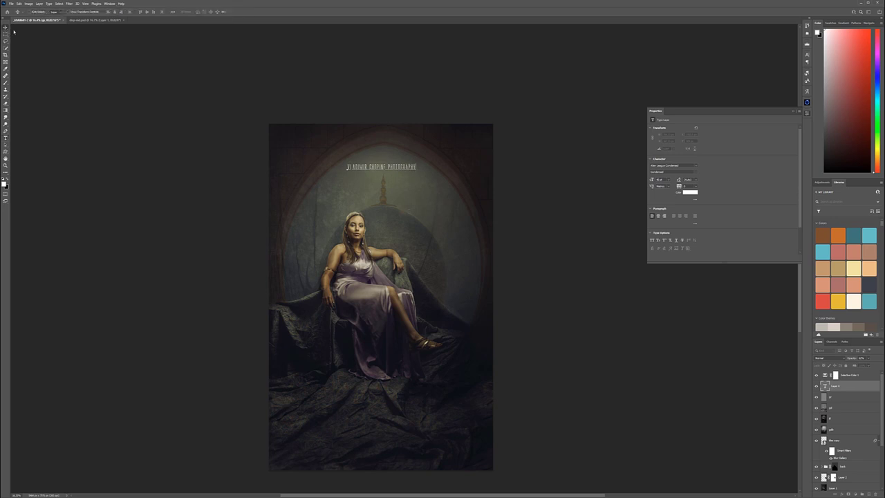
left_click_drag(395, 169, 417, 460)
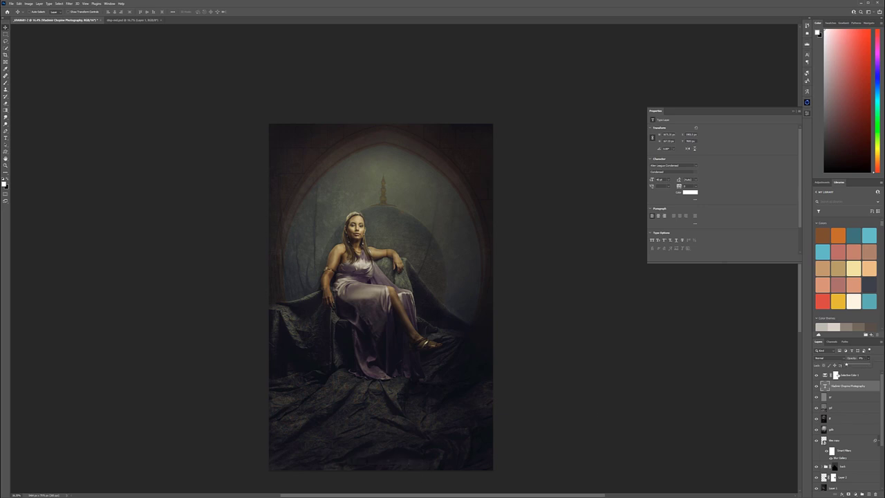
- Adjust the opacity of the signature text layer to a faint, barely visible level
left_click_drag(846, 364, 851, 366)
- Group all layers from the Selective Color layer down to the one just above Background, and name the group "retouching"
left_click(852, 375)
scroll(861, 385, "down", 3)
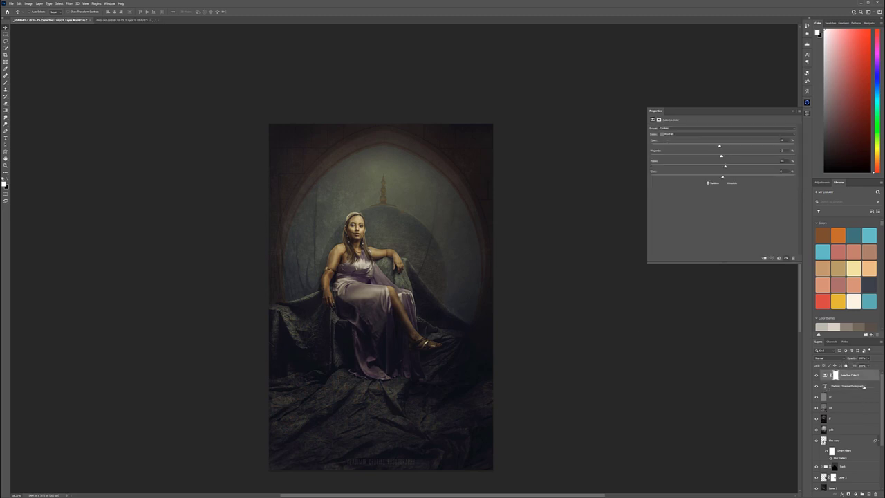
left_click(873, 463, "shift")
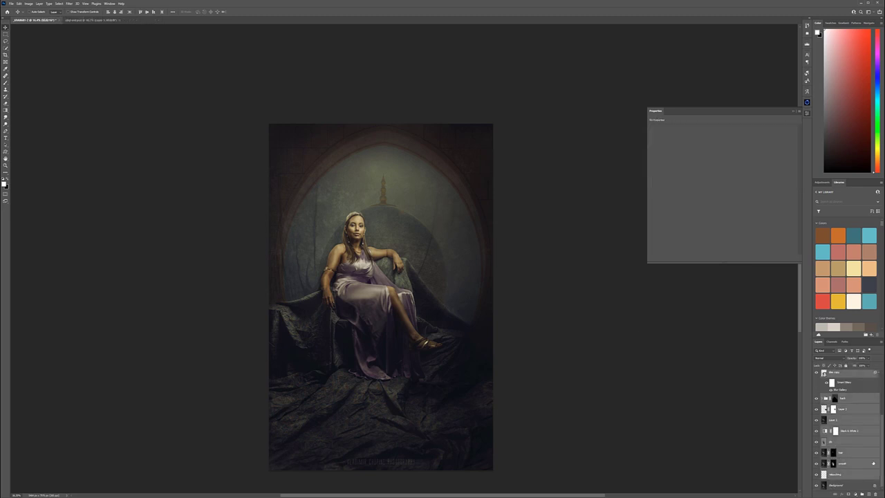
key("ctrl+g")
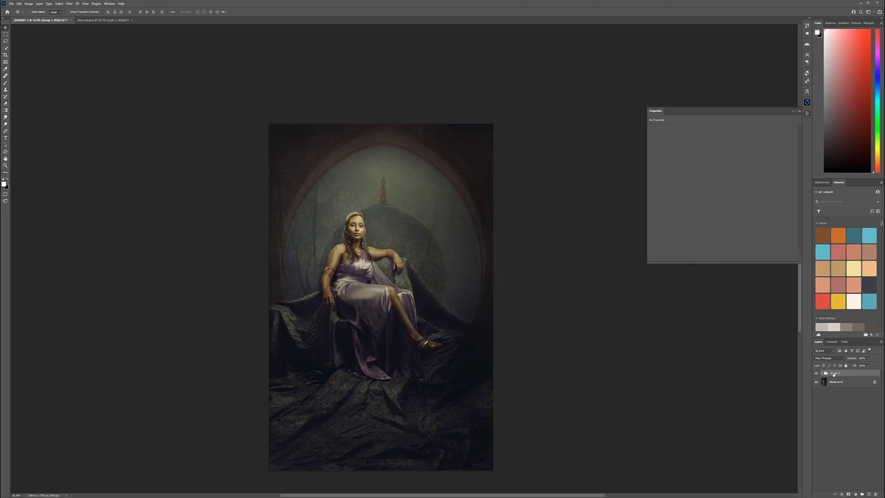
double_click(833, 373)
type("ol")
type("etouching")
key("Return")
- Compare the original portrait with the finished composite by hiding and showing the retouching group, leaving it shown
left_click(817, 373)
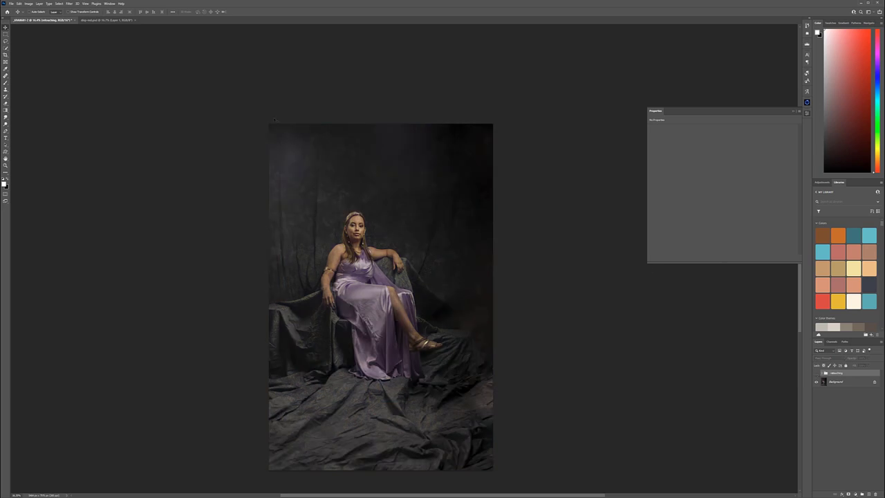
left_click(816, 373)
left_click(816, 373)
left_click(816, 373)
left_click(816, 373)
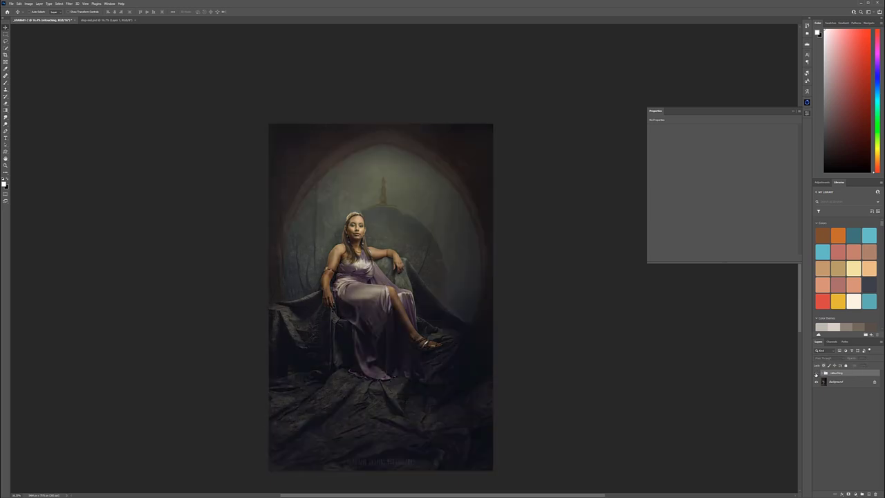
left_click(817, 374)
left_click(816, 374)
left_click(816, 373)
left_click_drag(440, 283, 432, 249)
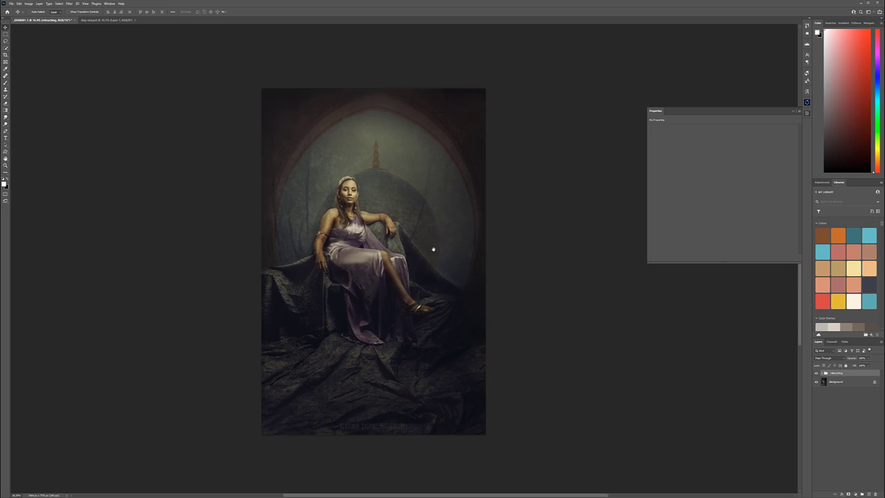